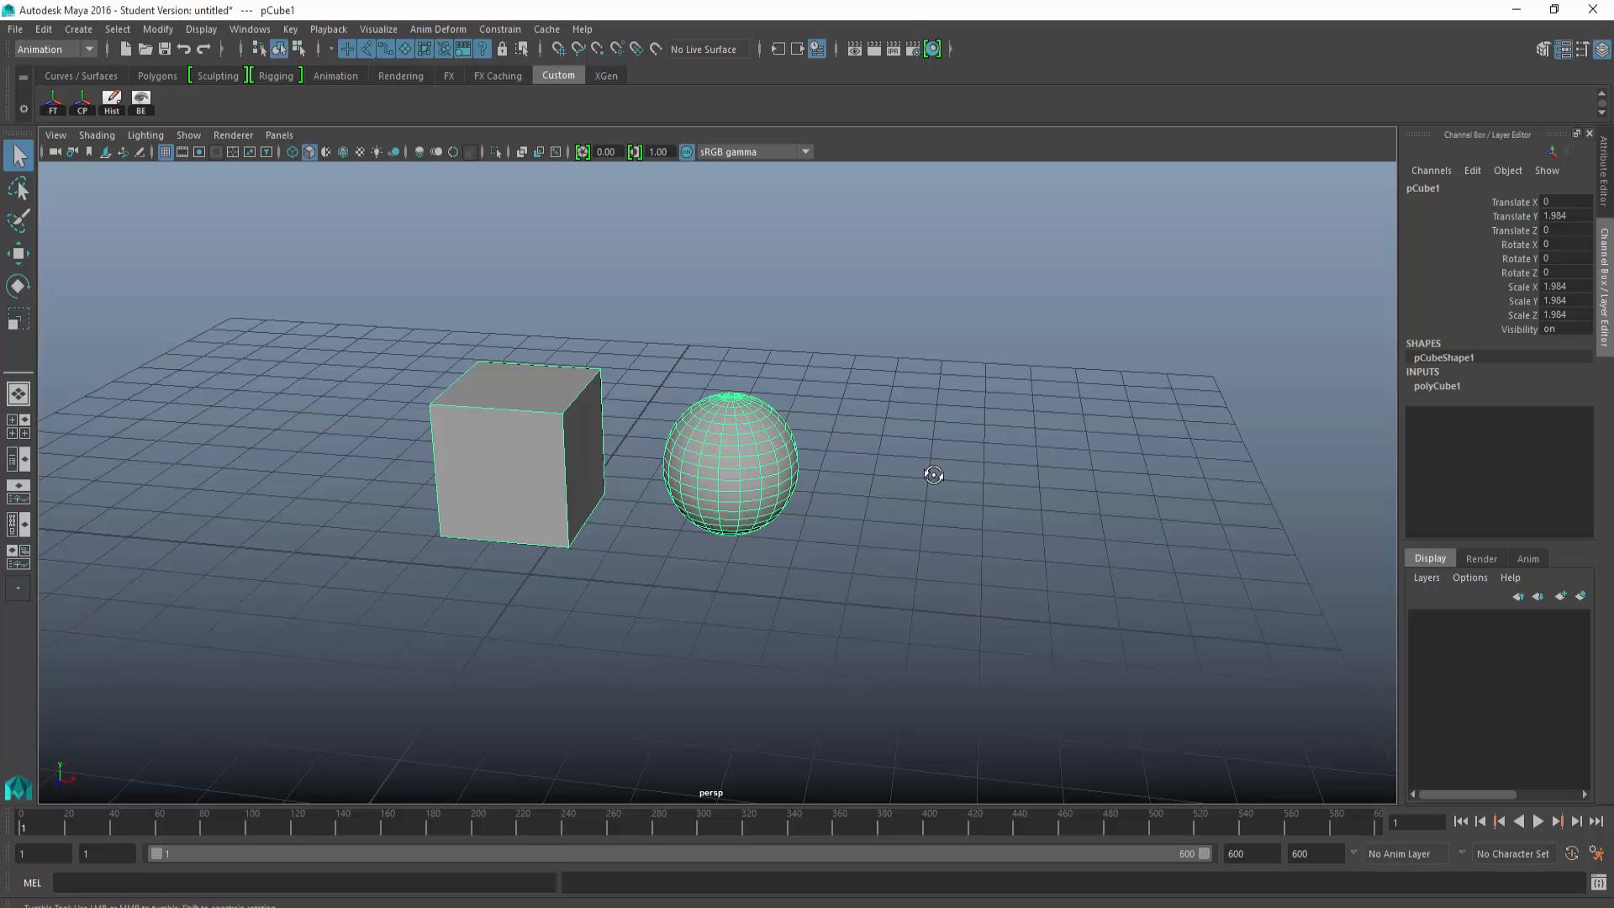
Step: Open the Hypergraph Hierarchy and unparent pCube1 and pSphere1 so both sit at the same level as group1
alt+drag(933, 475, 755, 457)
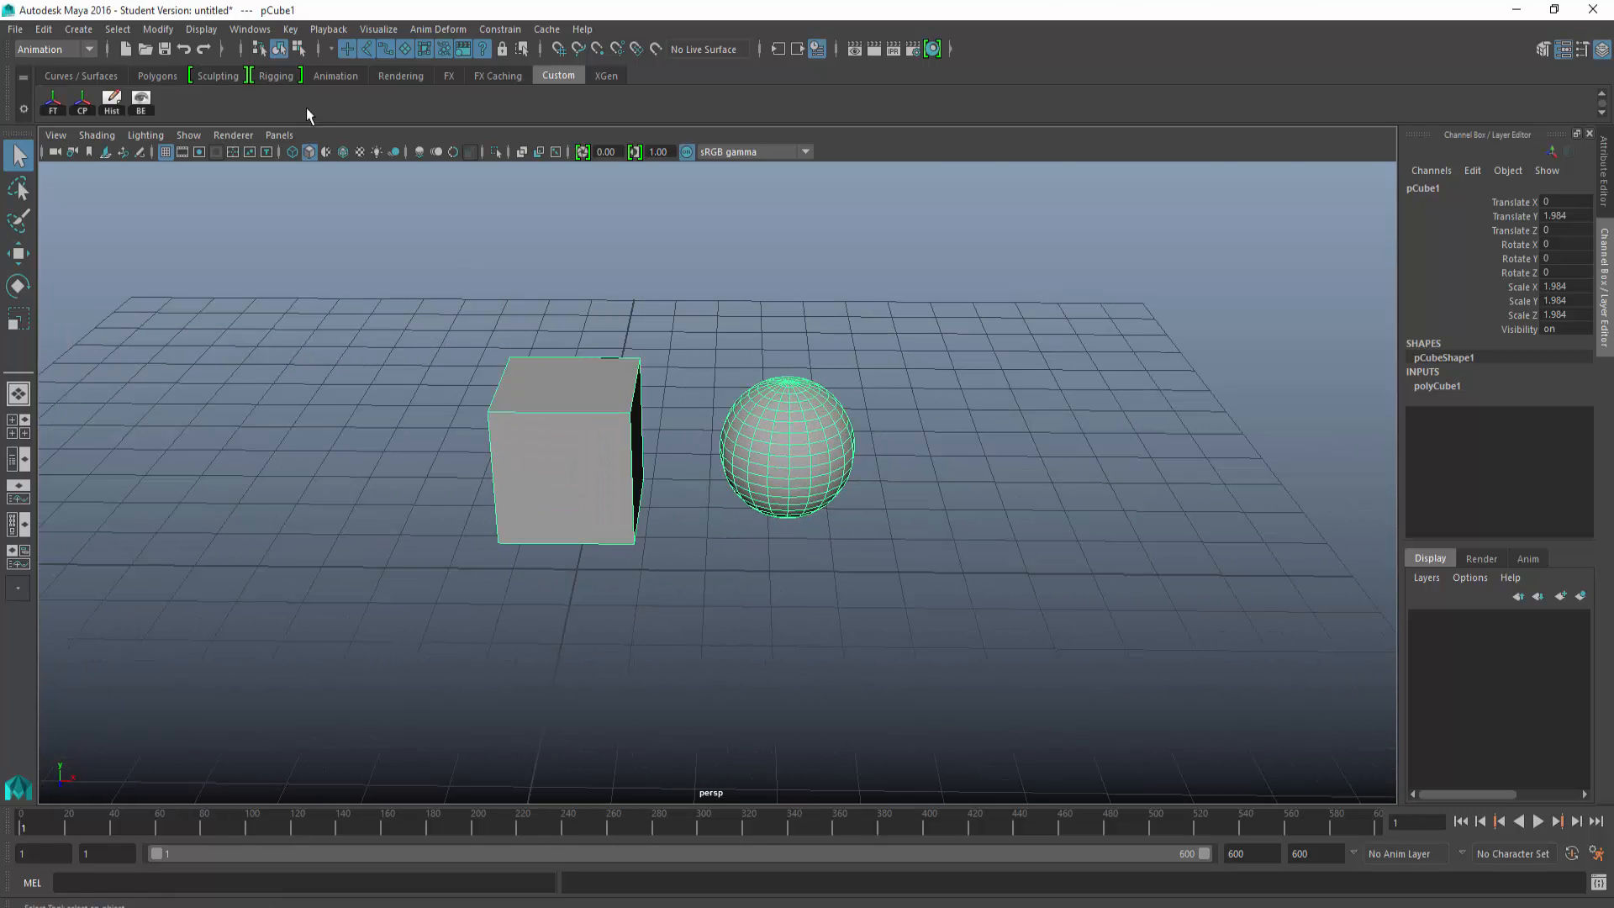
click(250, 30)
click(291, 220)
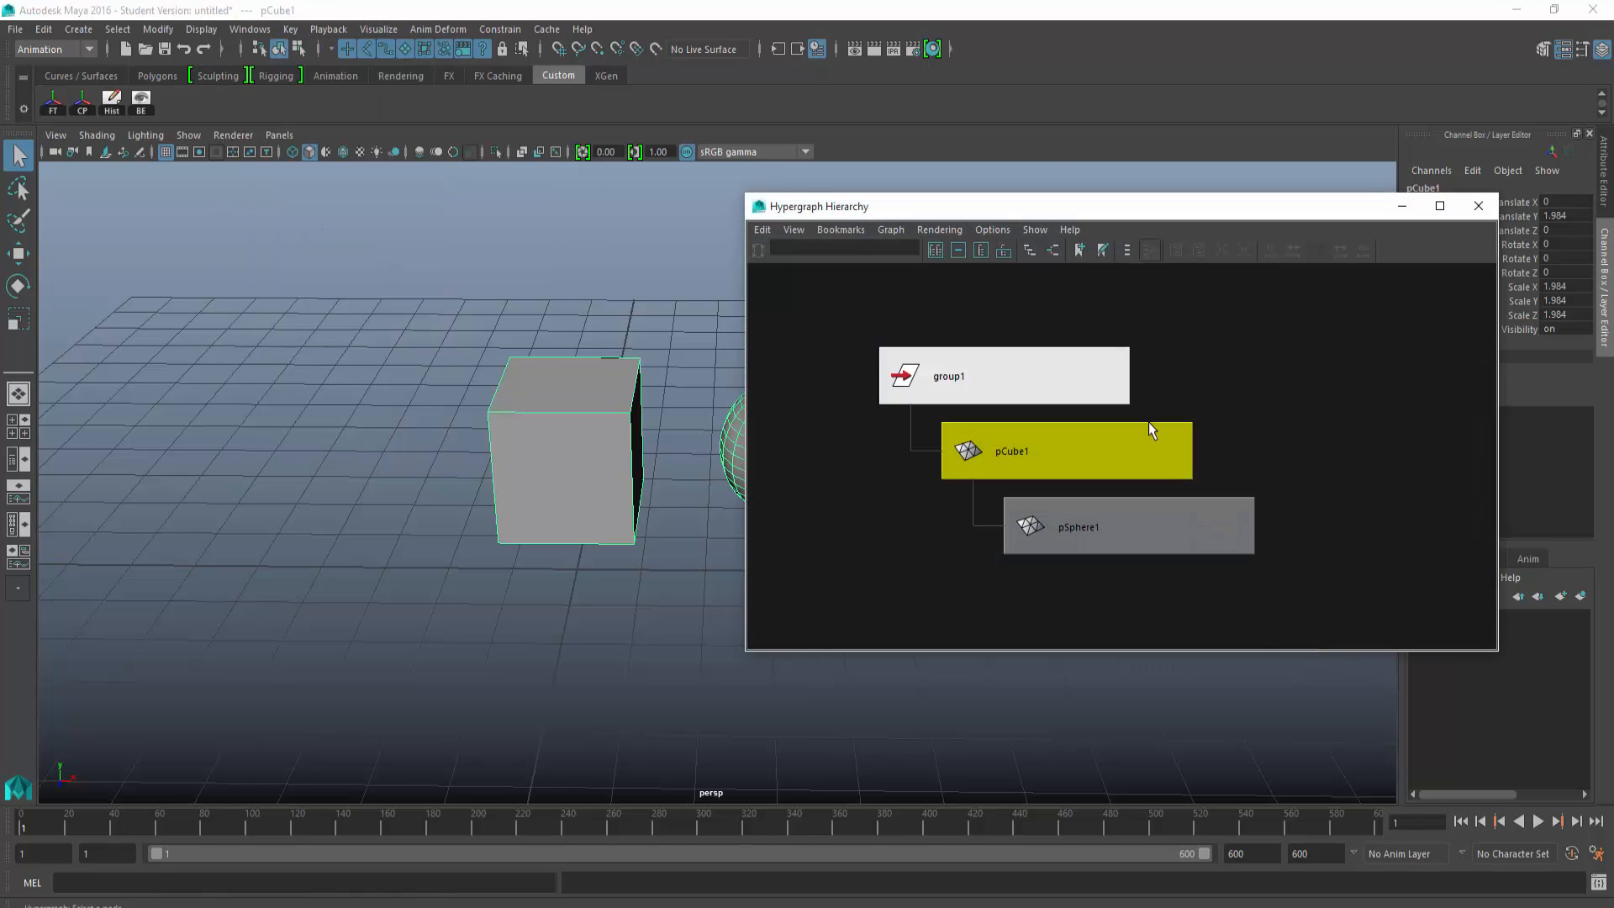
middle_drag(1089, 425, 1166, 455)
scroll(1197, 446, down, 4)
drag(1139, 213, 1228, 214)
alt+middle_drag(779, 499, 643, 465)
alt+drag(664, 470, 685, 427)
drag(1334, 209, 1232, 342)
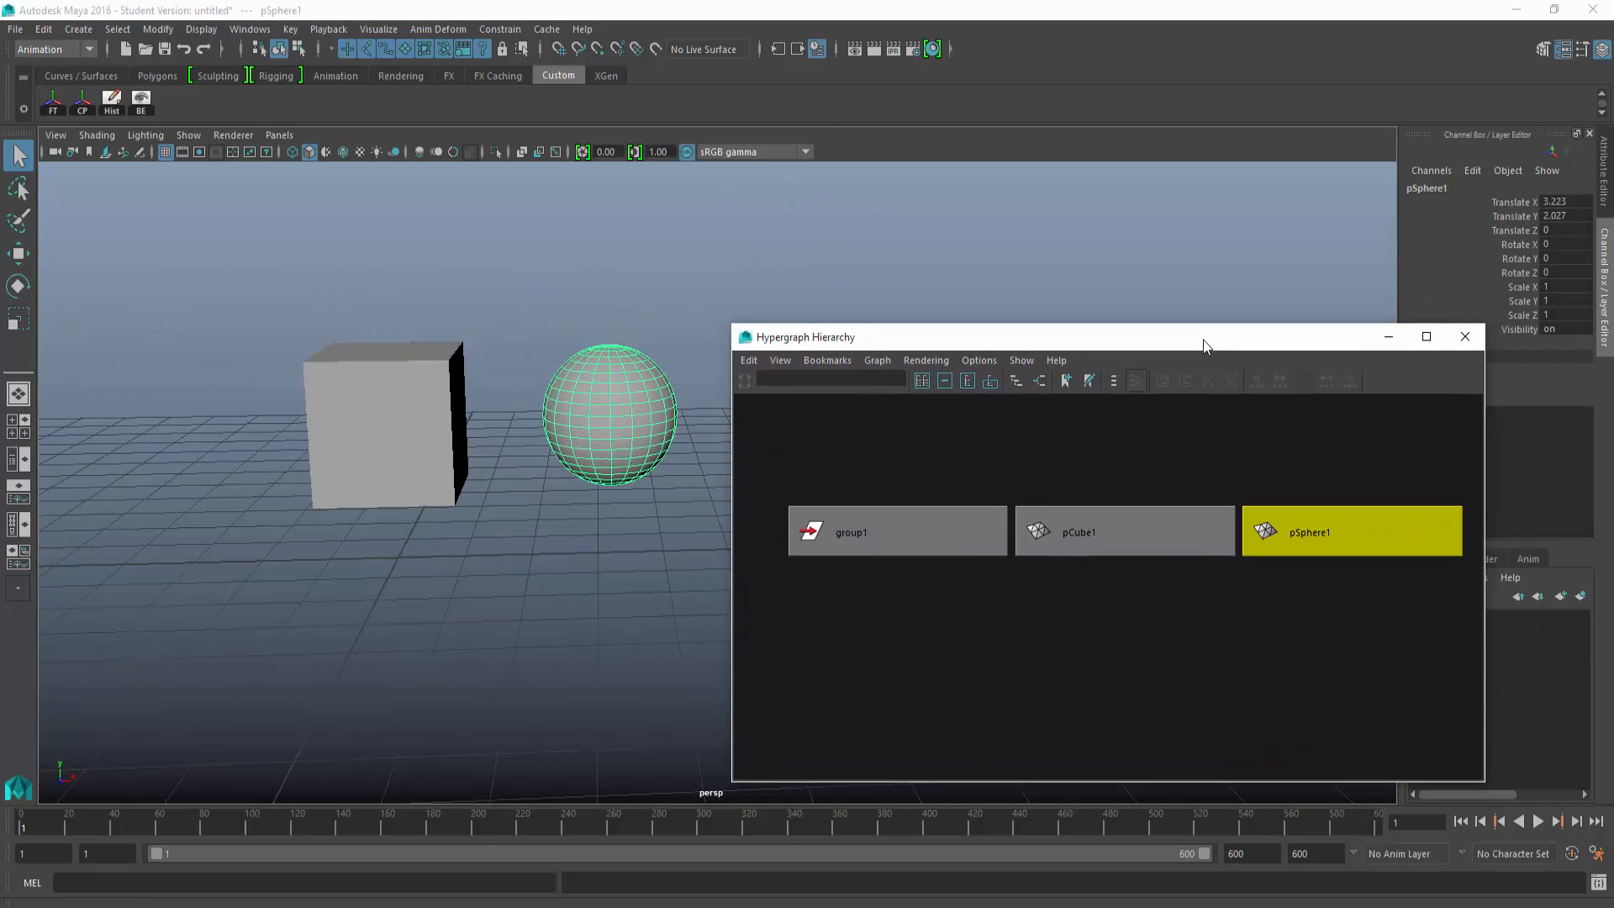
Step: Set Translate Y to 0 on both the cube and the sphere, then clear the selection
click(364, 392)
double_click(1557, 216)
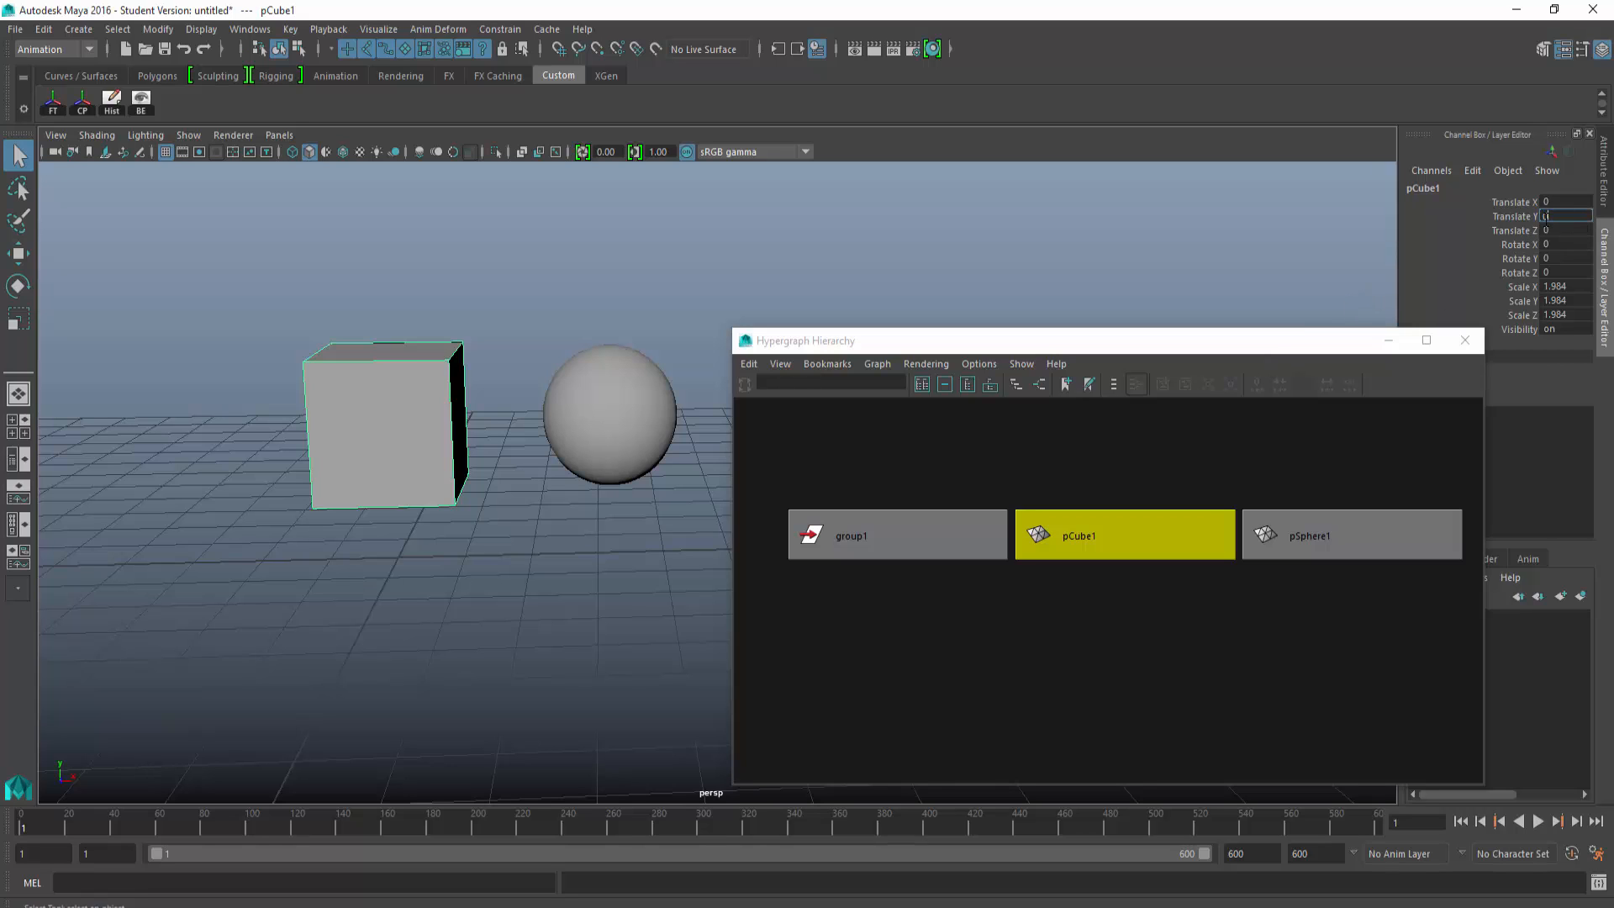
text(0)
key(Return)
click(625, 388)
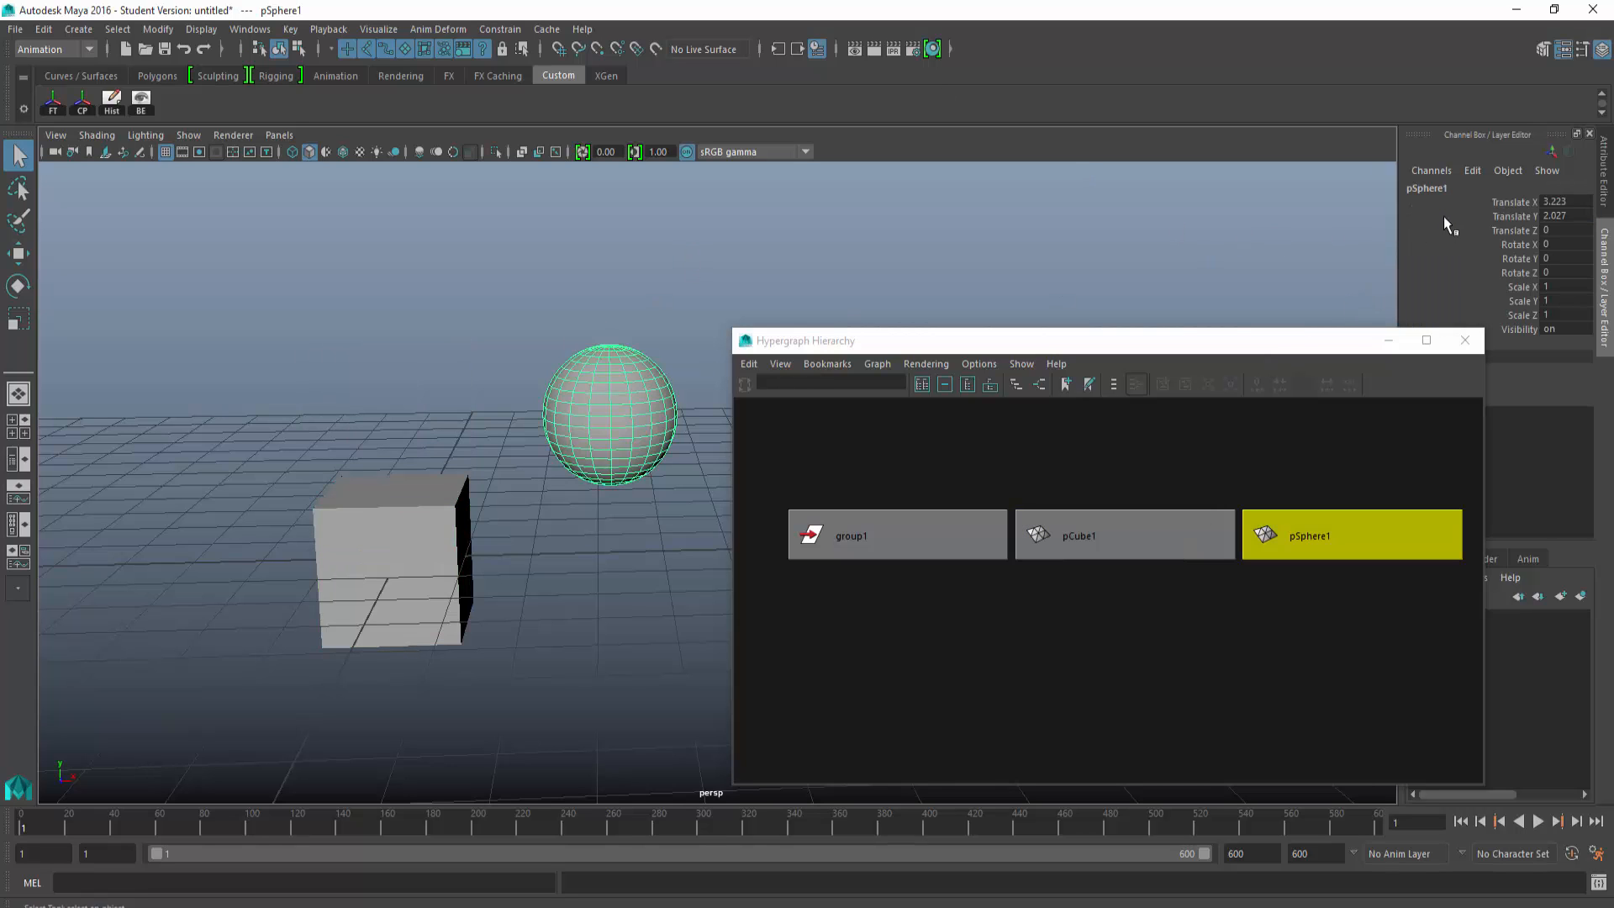
text(0)
key(Return)
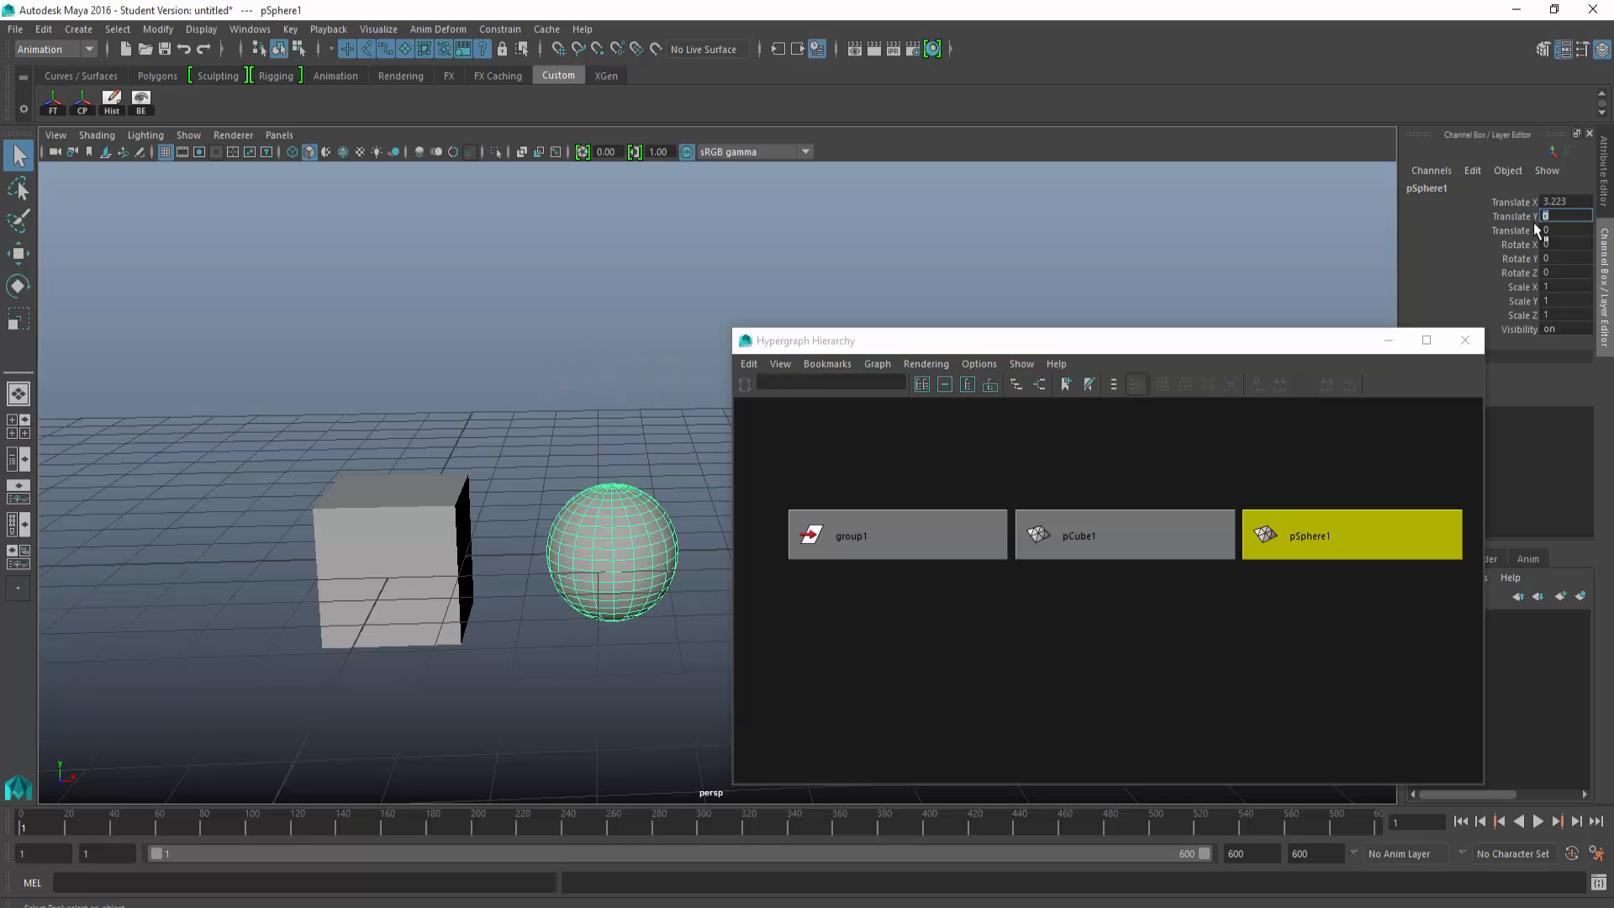
click(521, 320)
alt+drag(521, 319, 532, 375)
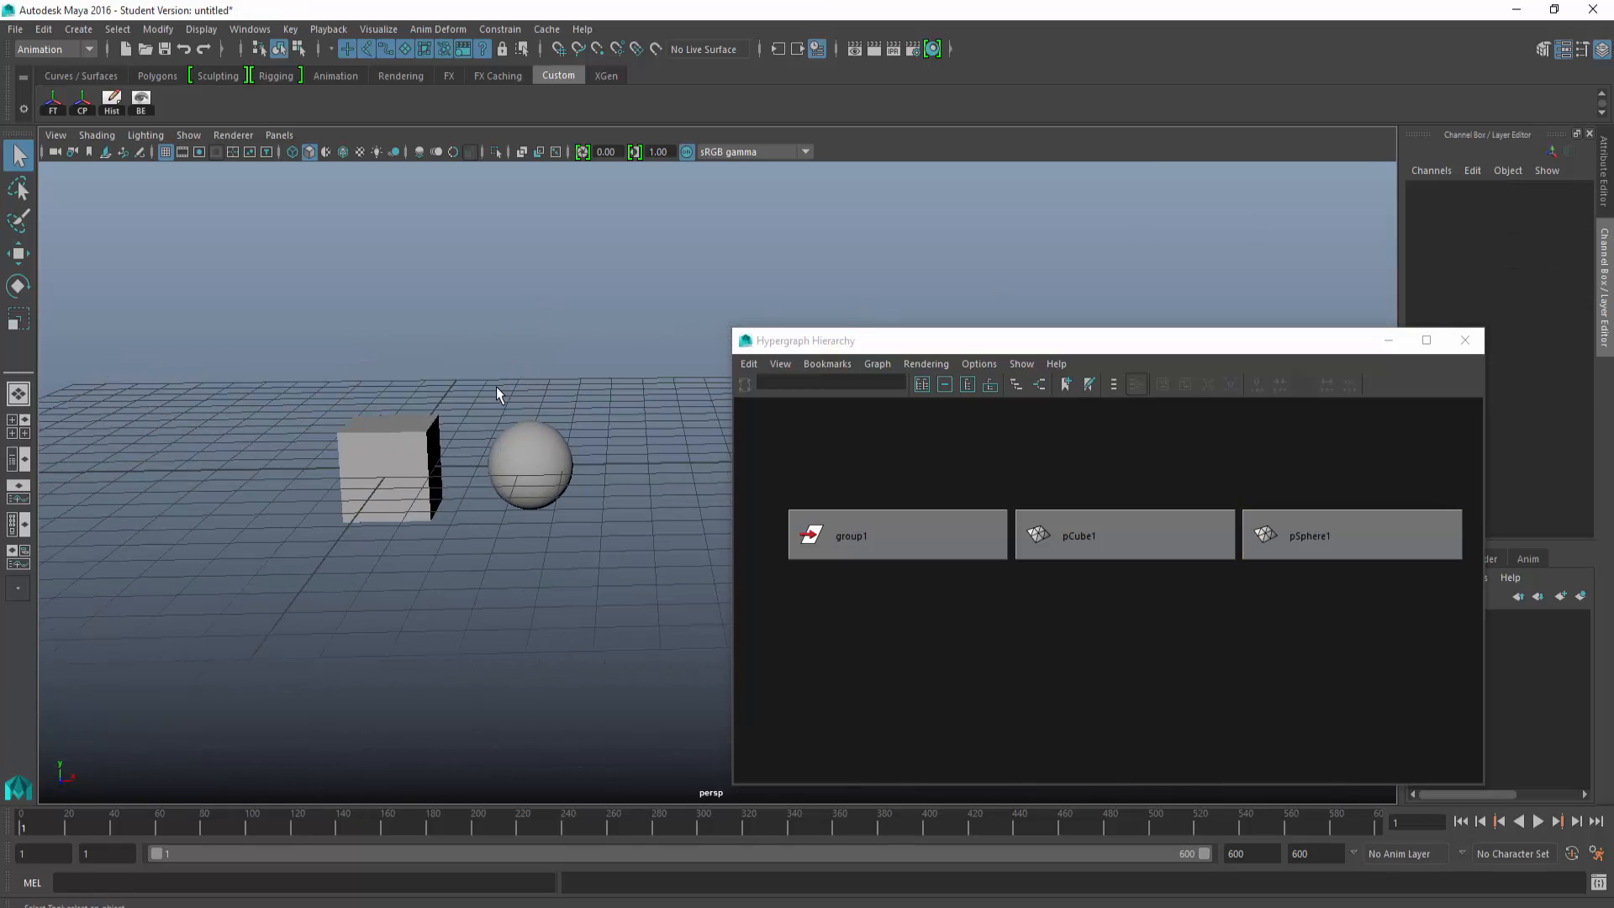
scroll(505, 395, up, 5)
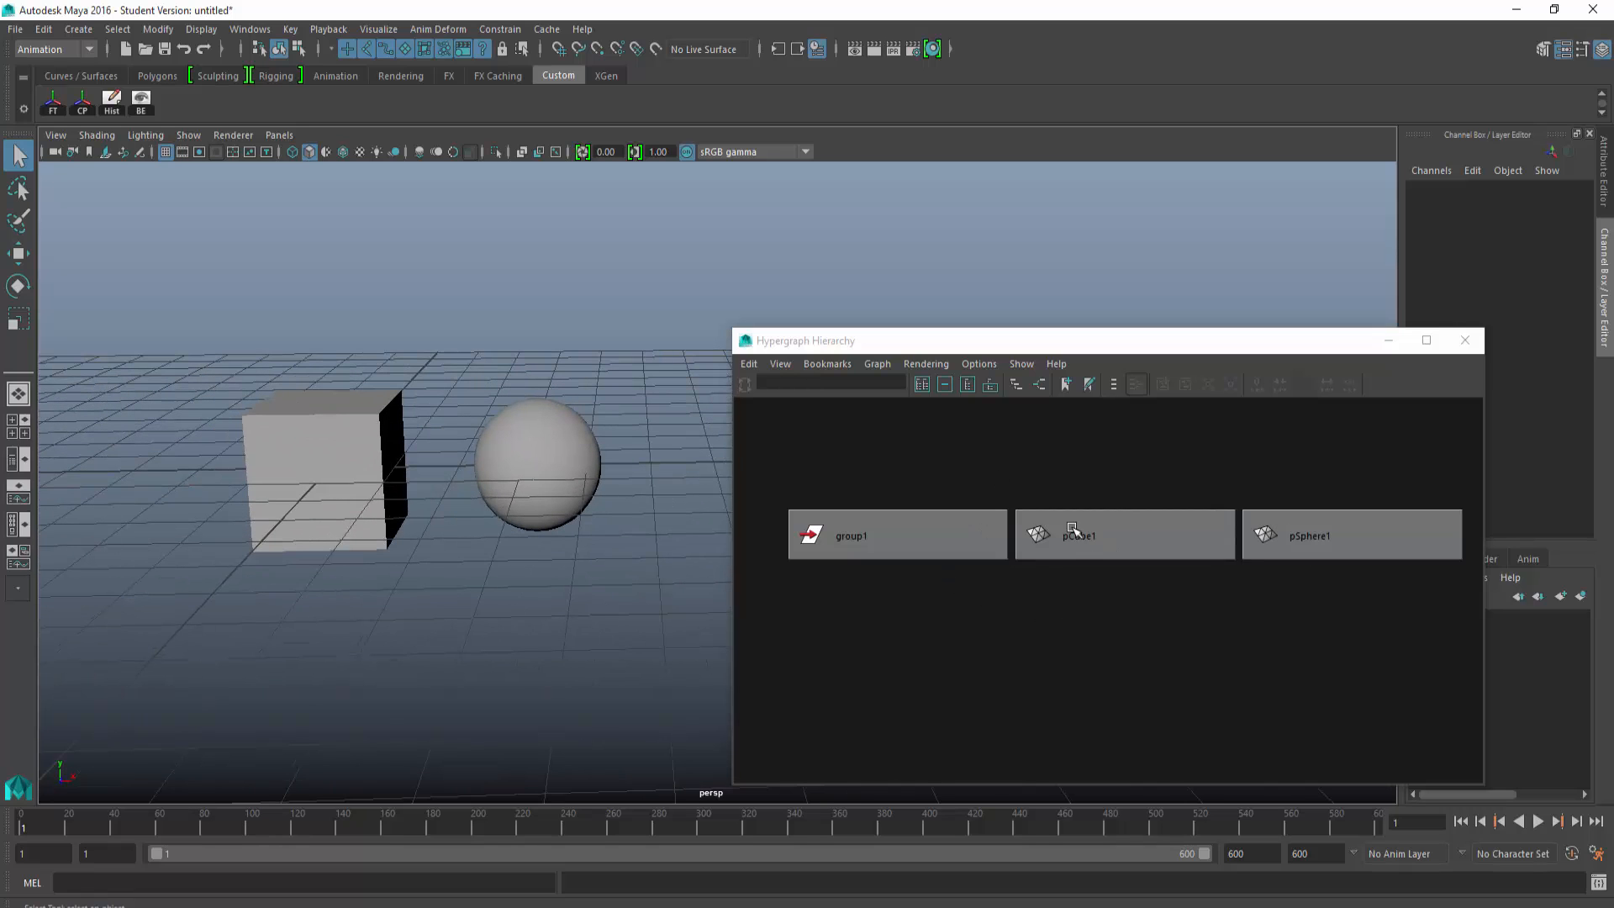
Step: Float the Constrain commands in their own window and place the Hypergraph Hierarchy beside it, clear of the objects
middle_drag(1042, 538, 972, 540)
click(501, 30)
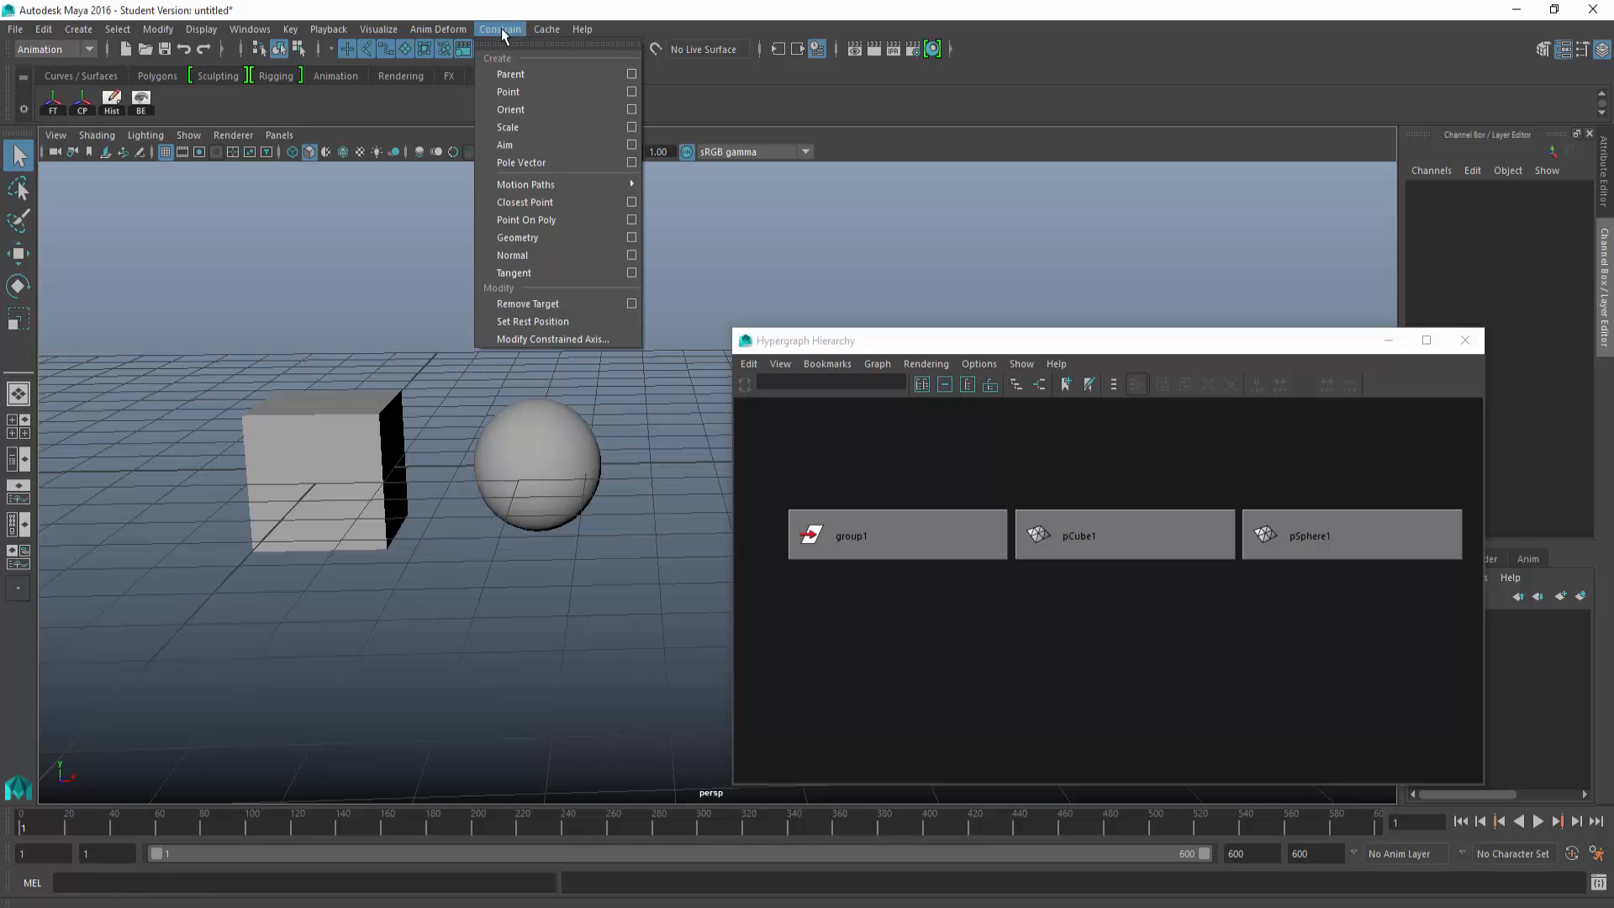
click(513, 42)
drag(512, 34, 681, 231)
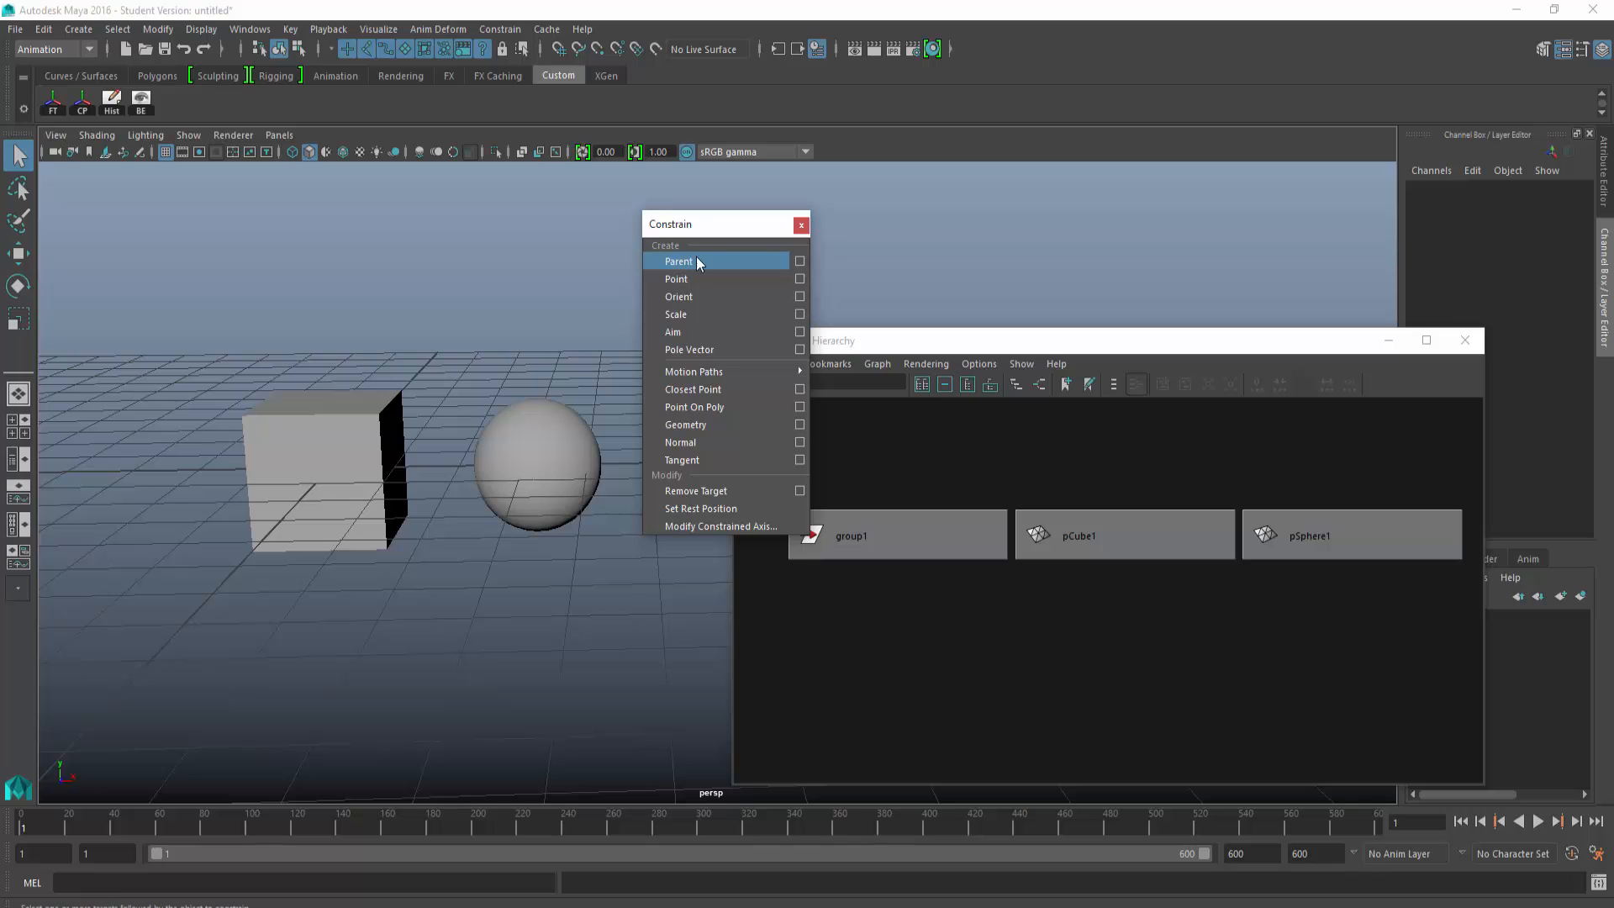
drag(921, 341, 1068, 277)
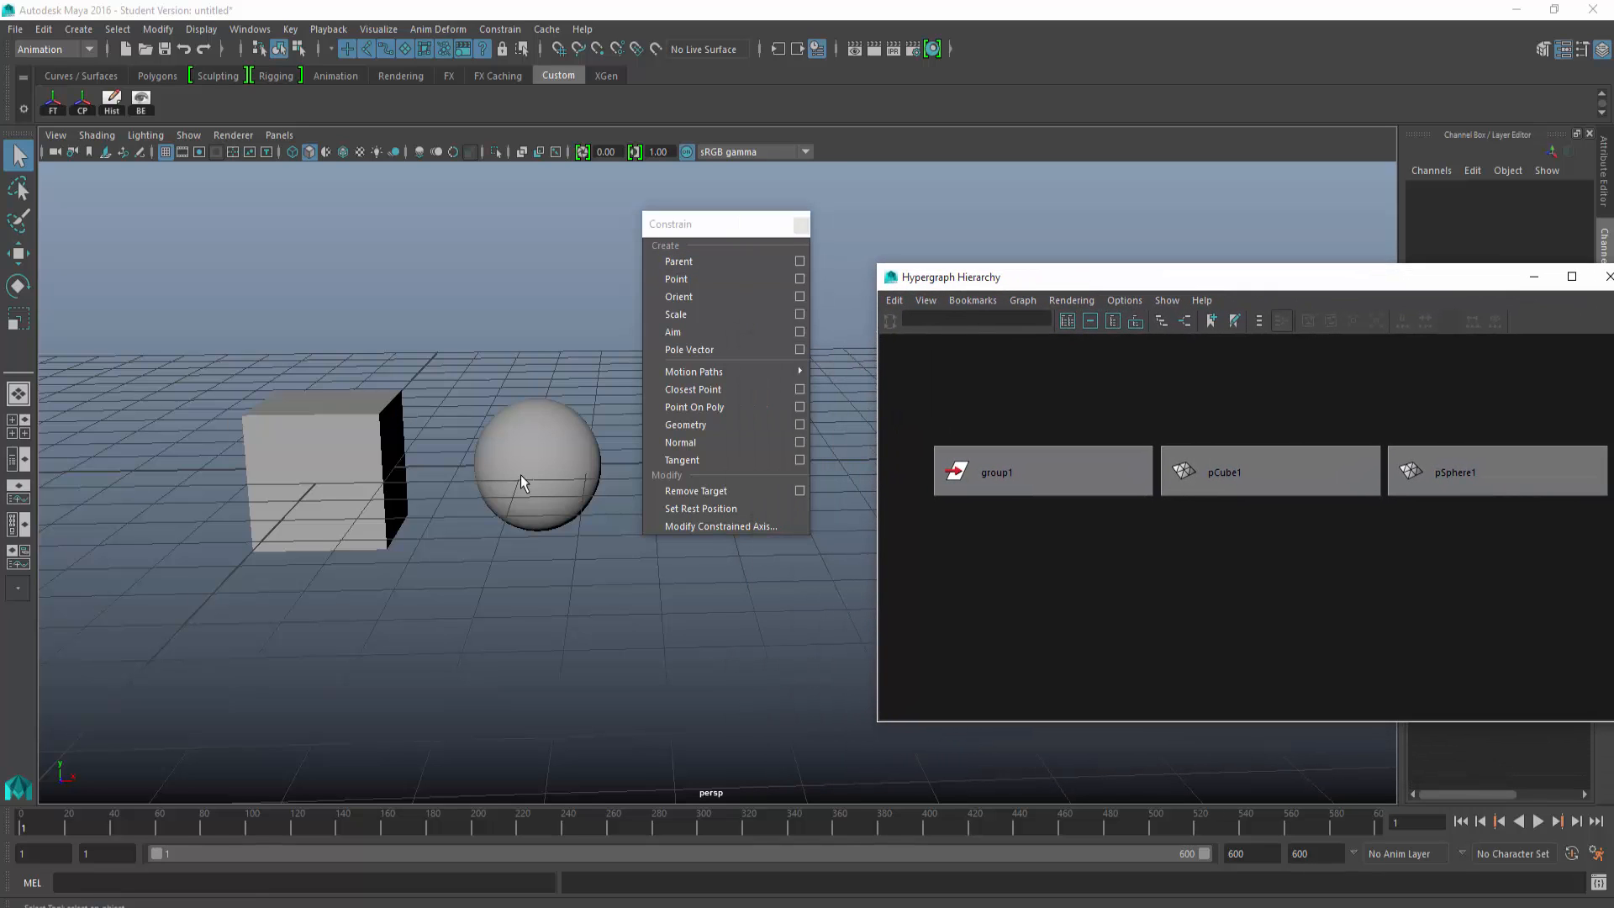
drag(1244, 283, 1197, 275)
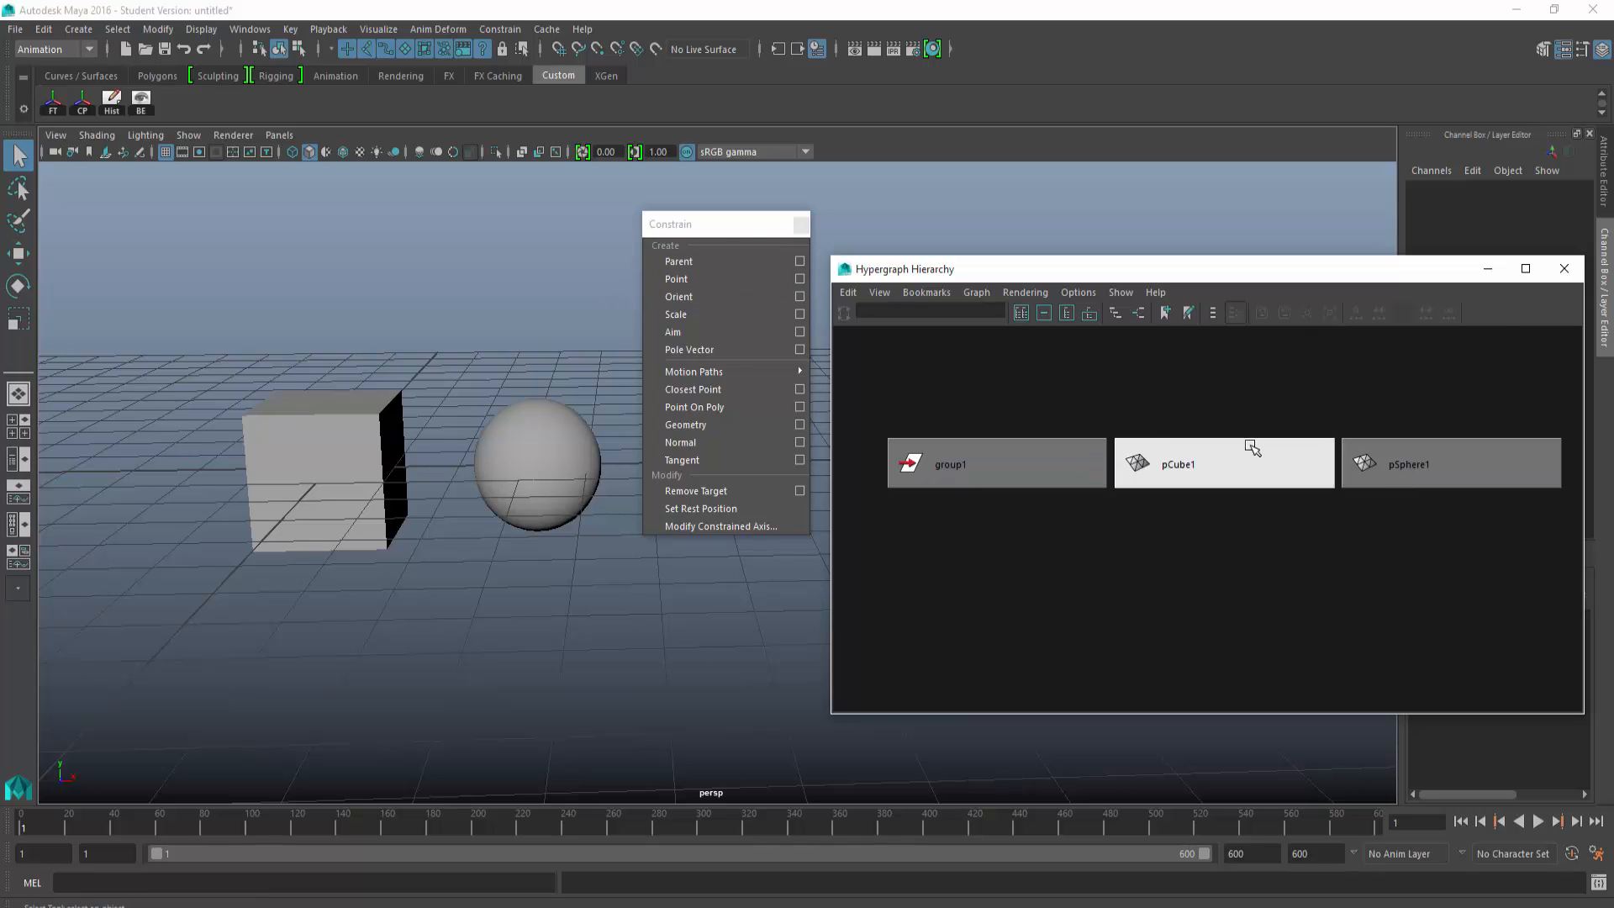
Step: Parent the sphere under the cube, select pCube1 in the hierarchy to check the link, and undo the parenting
click(531, 426)
shift+click(331, 417)
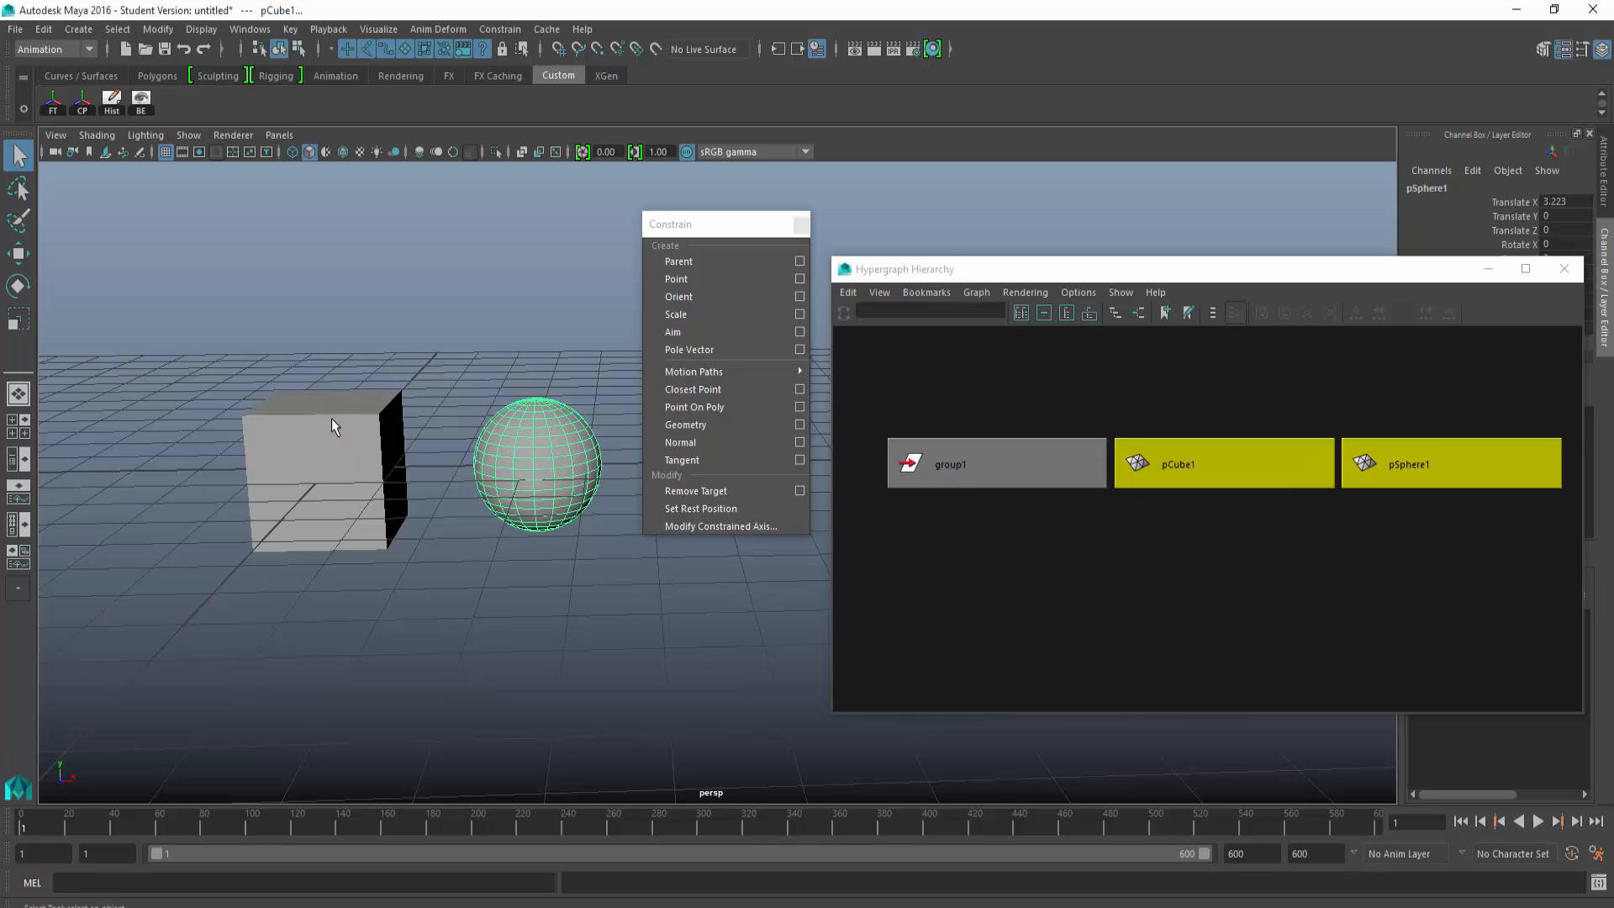
key(p)
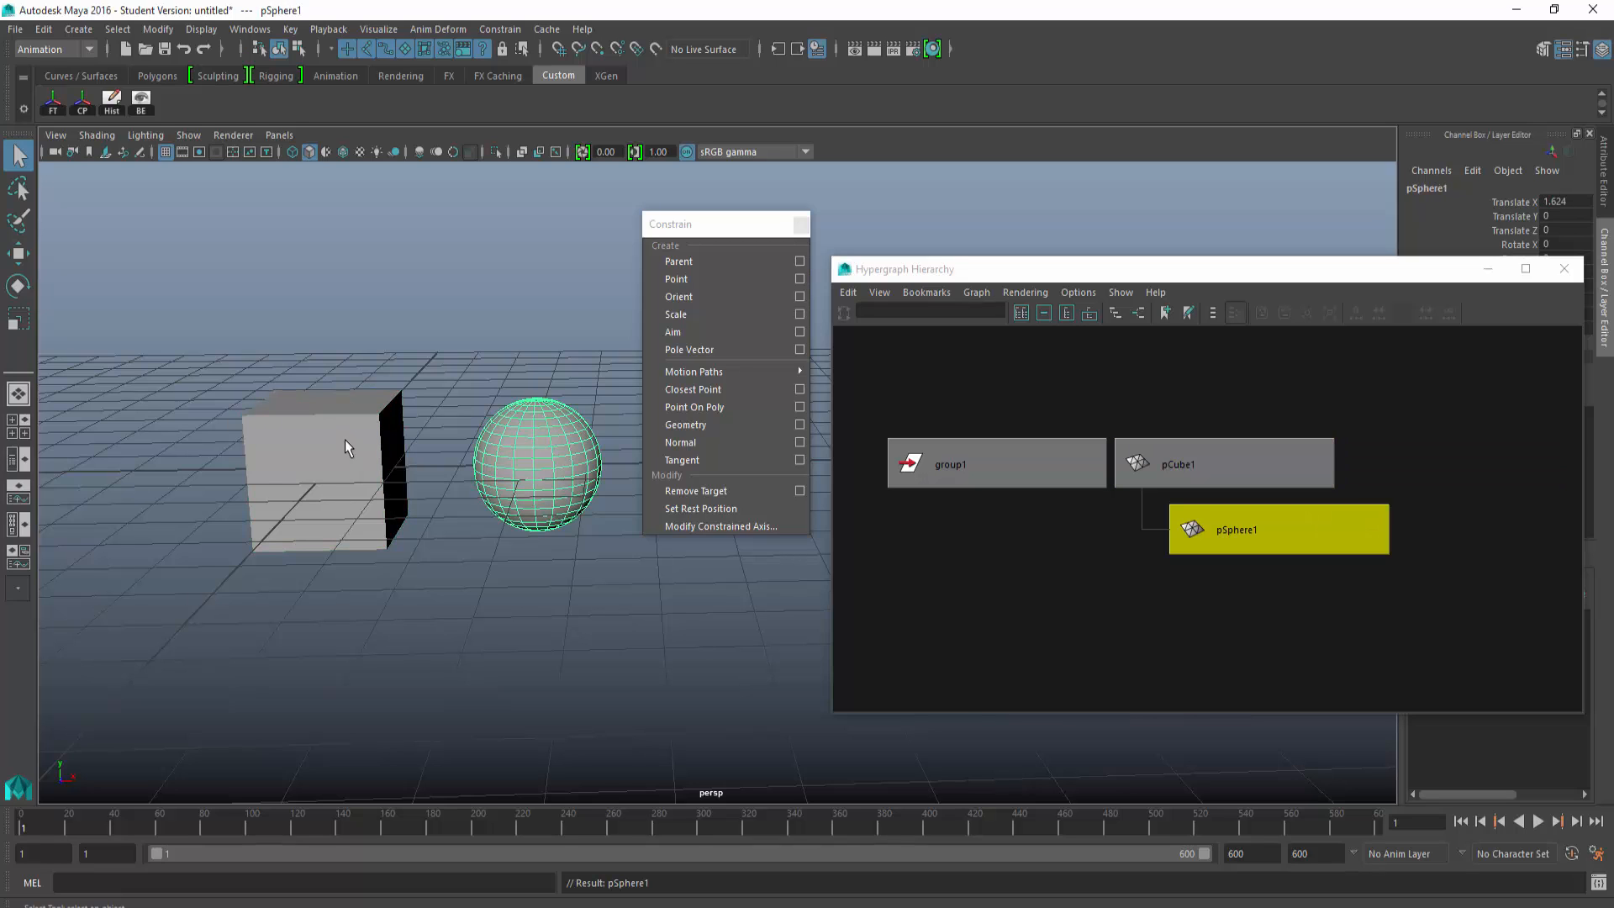
click(1200, 478)
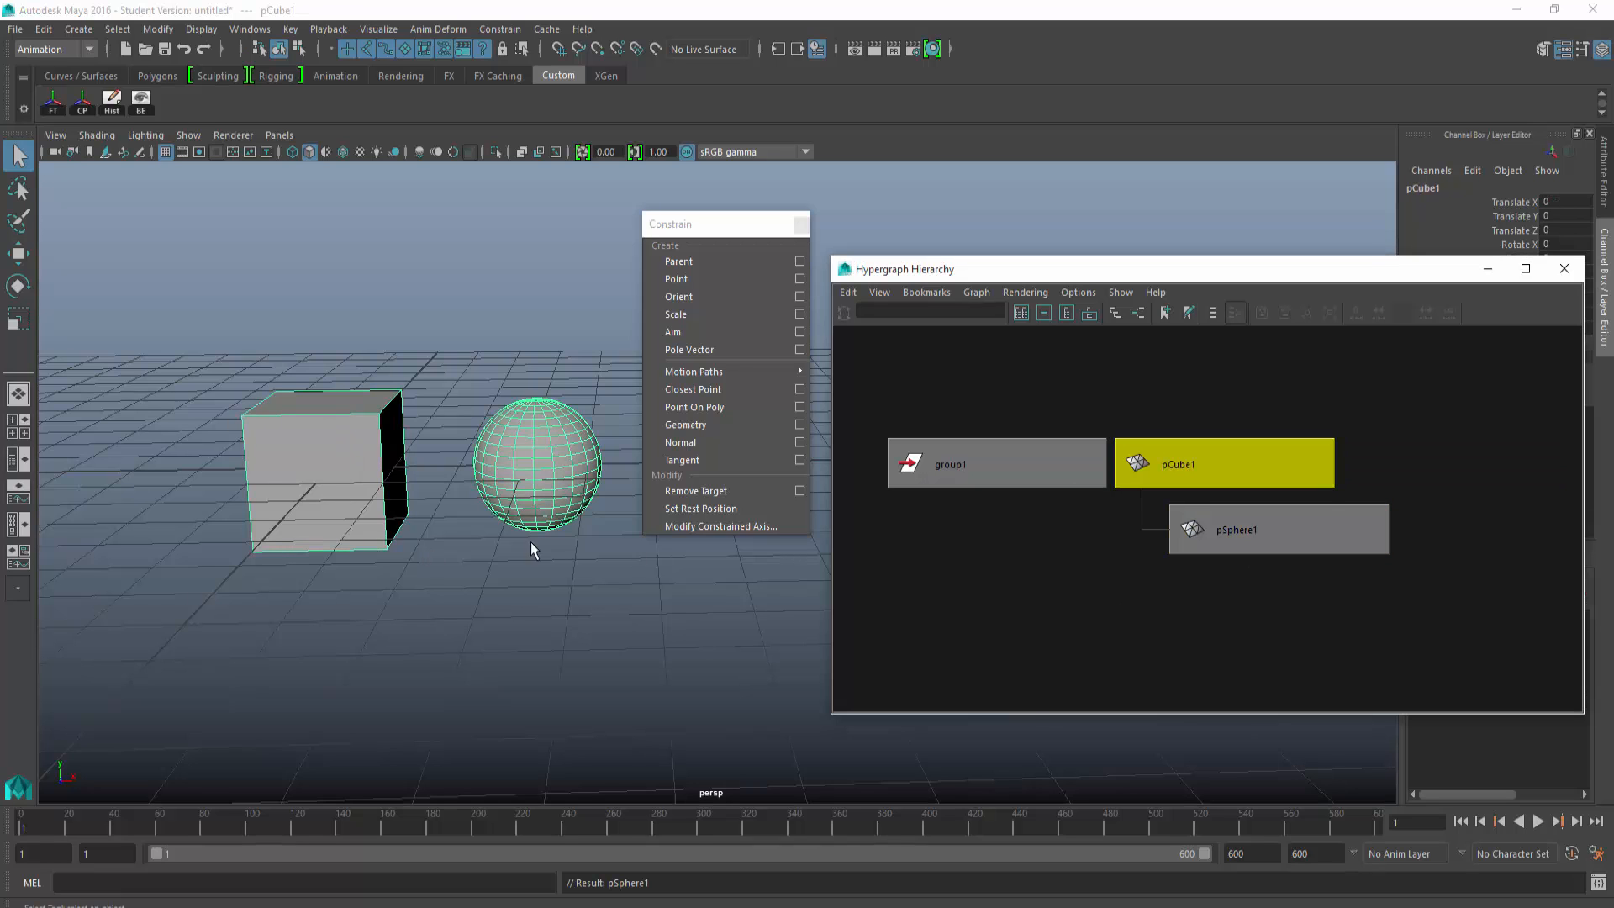
click(504, 607)
key(ctrl+z)
key(ctrl+z)
key(ctrl+z)
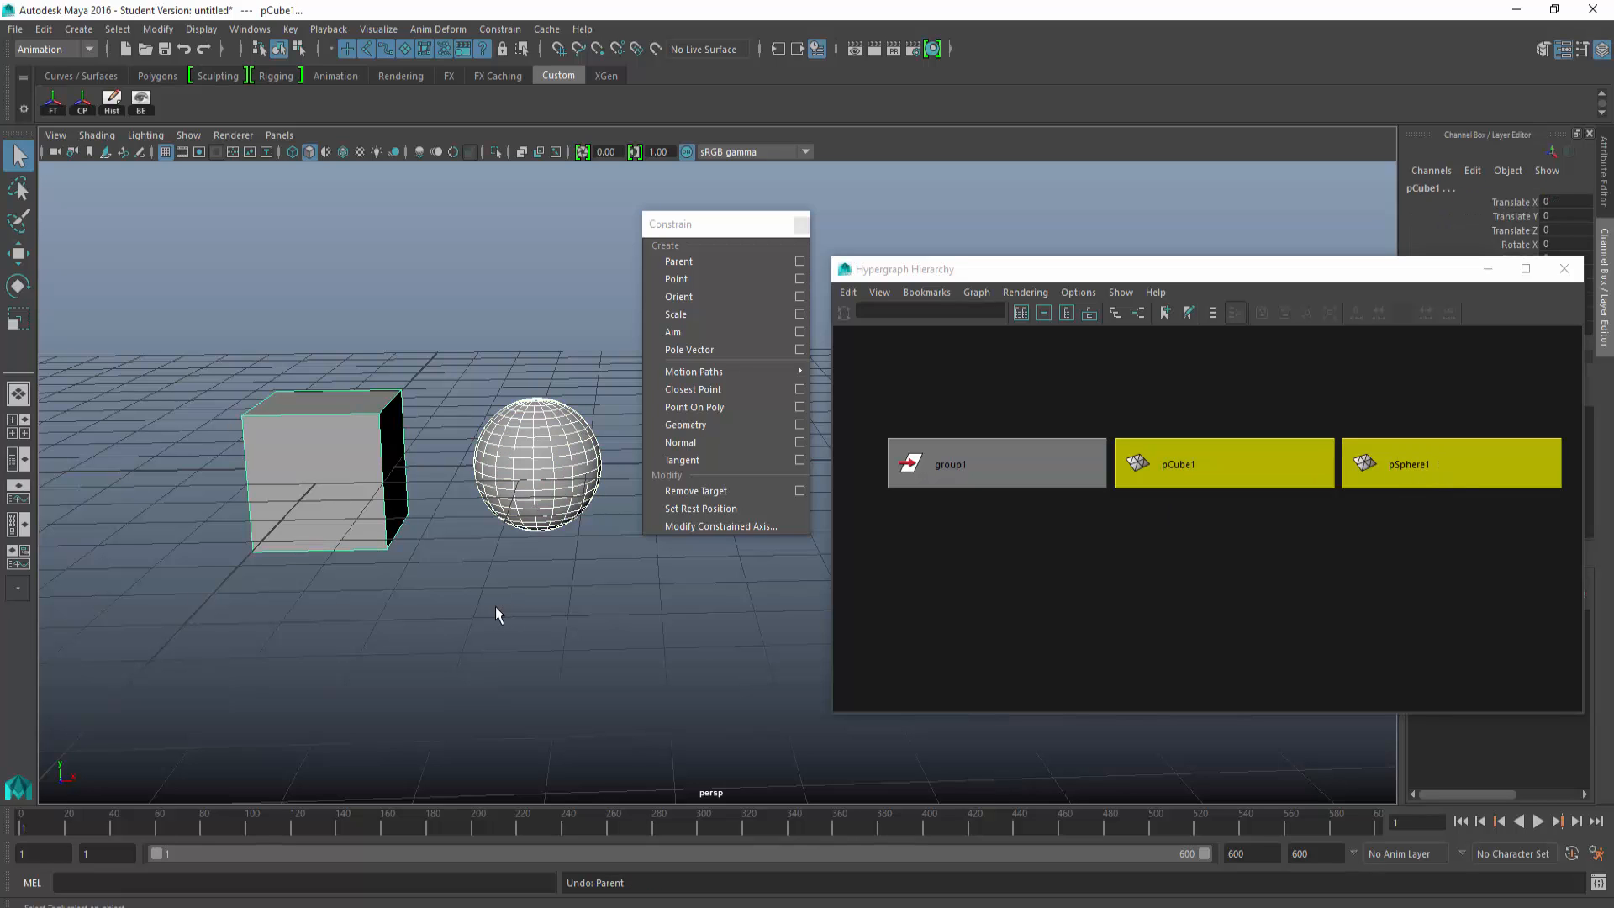
Step: Apply a Parent constraint with the cube as driver and the sphere as constrained object, and select the sphere to view its channels
click(436, 593)
click(317, 439)
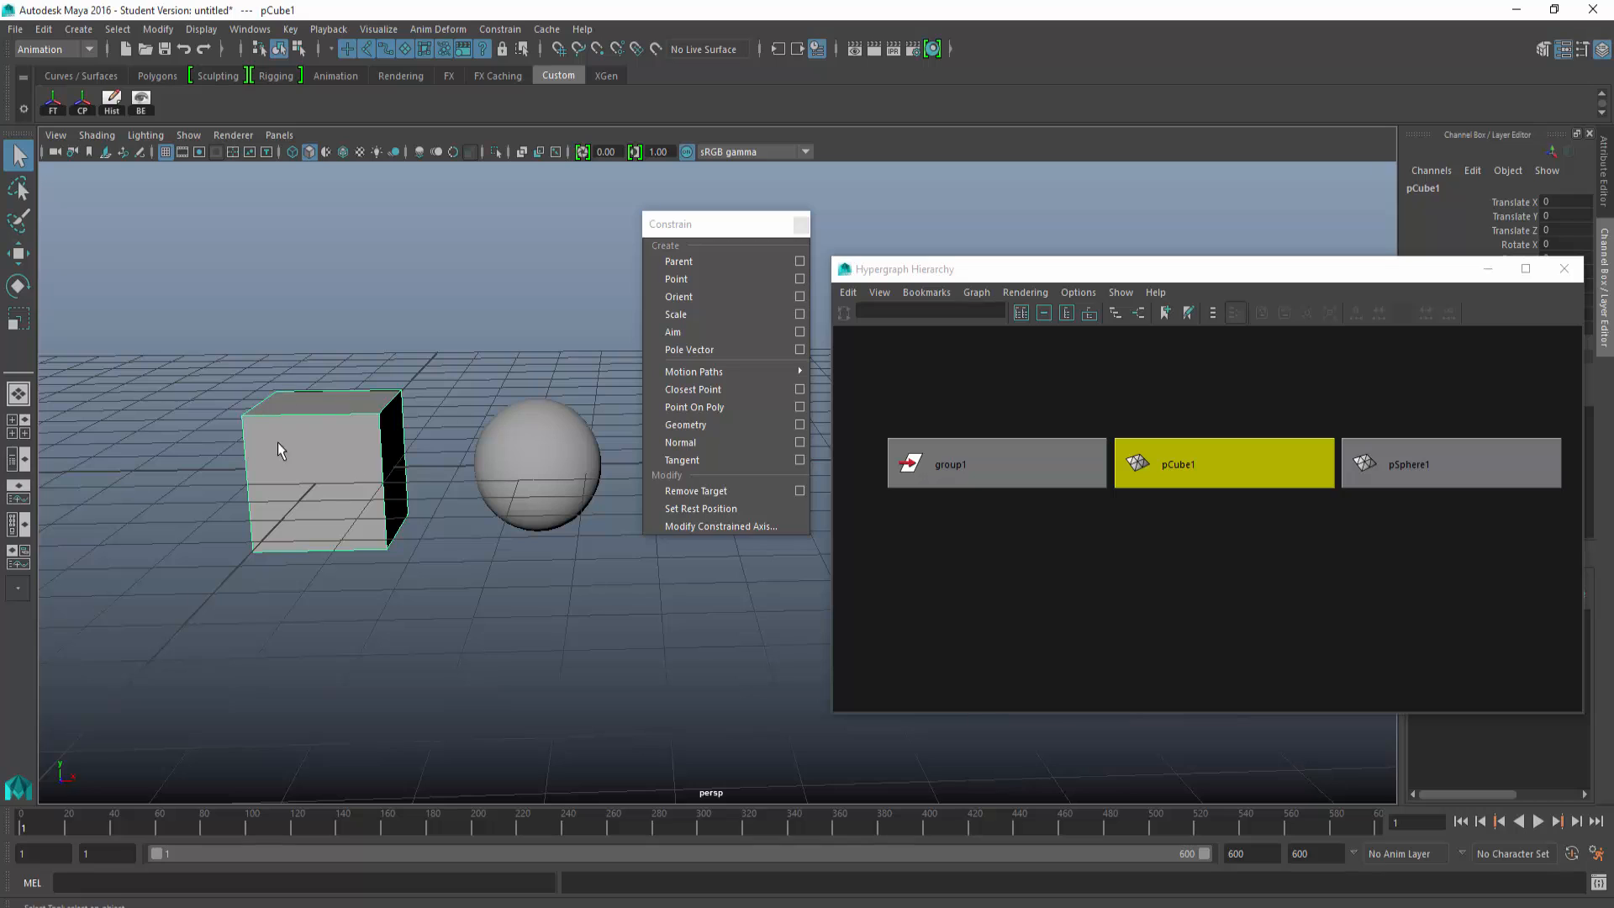
shift+click(503, 445)
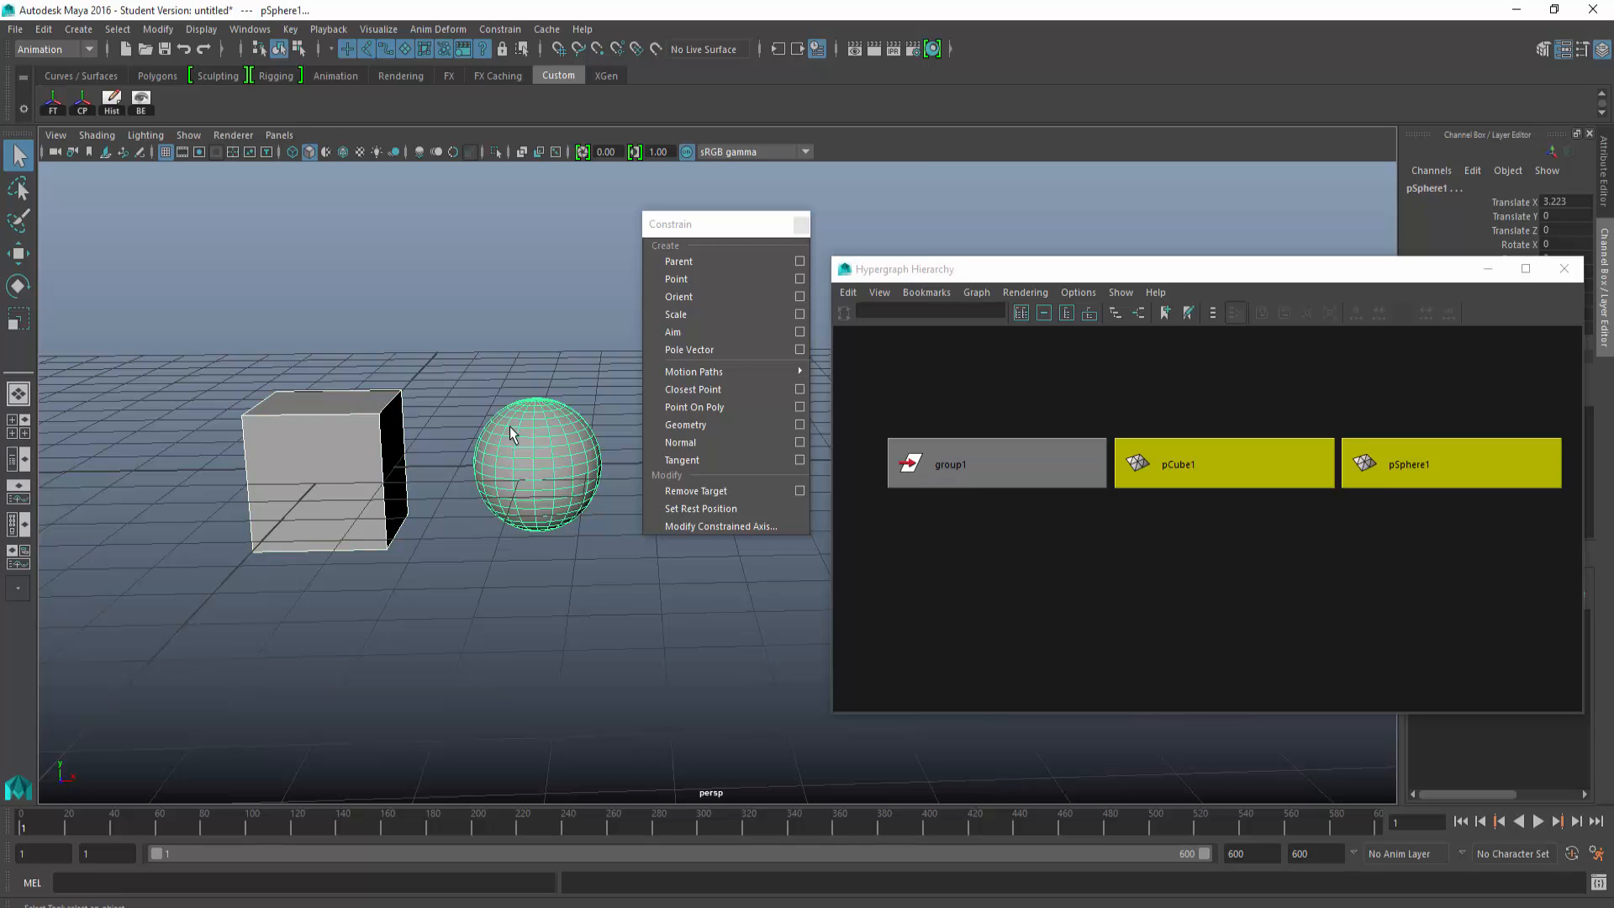
click(684, 263)
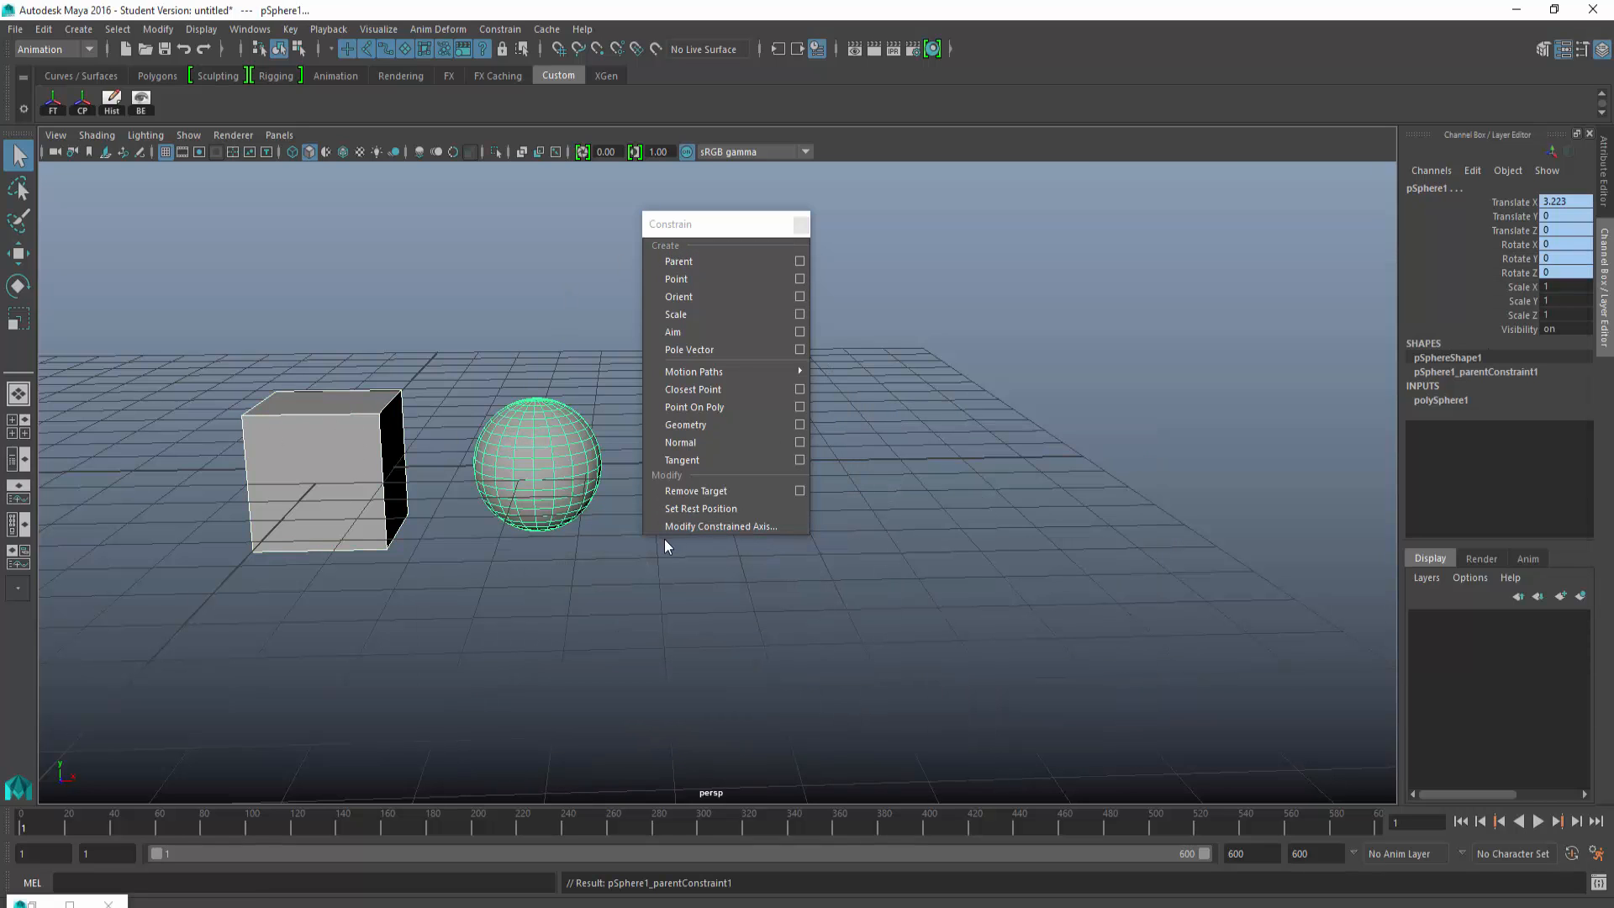
click(605, 504)
click(557, 476)
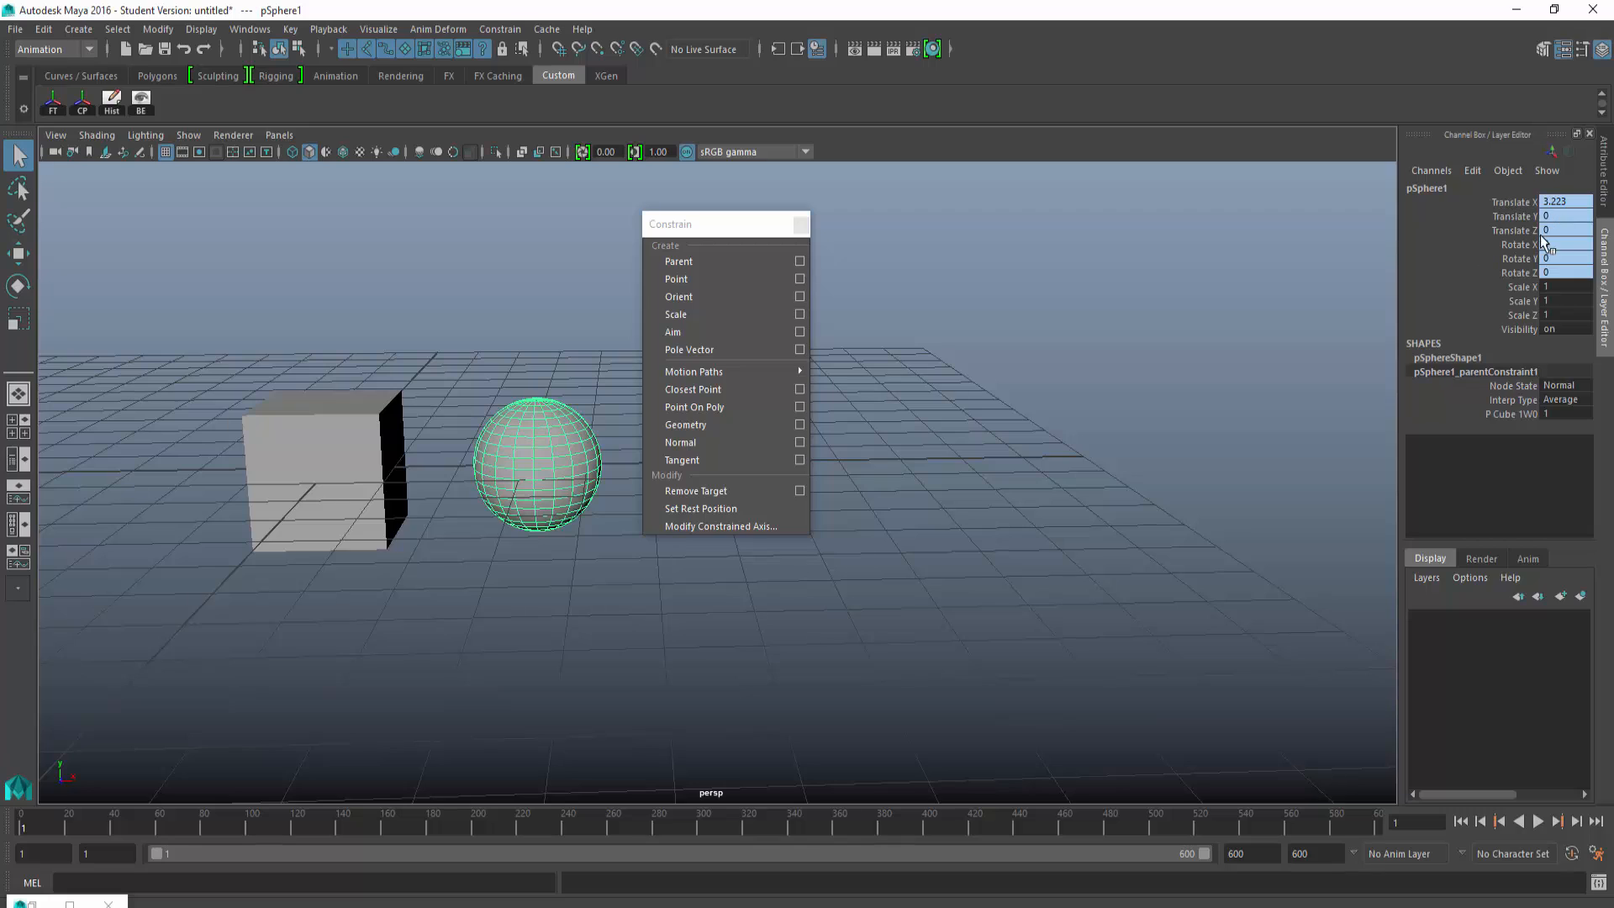
Step: Test the Parent constraint by moving, rotating and scaling the cube, undoing each transform
click(342, 389)
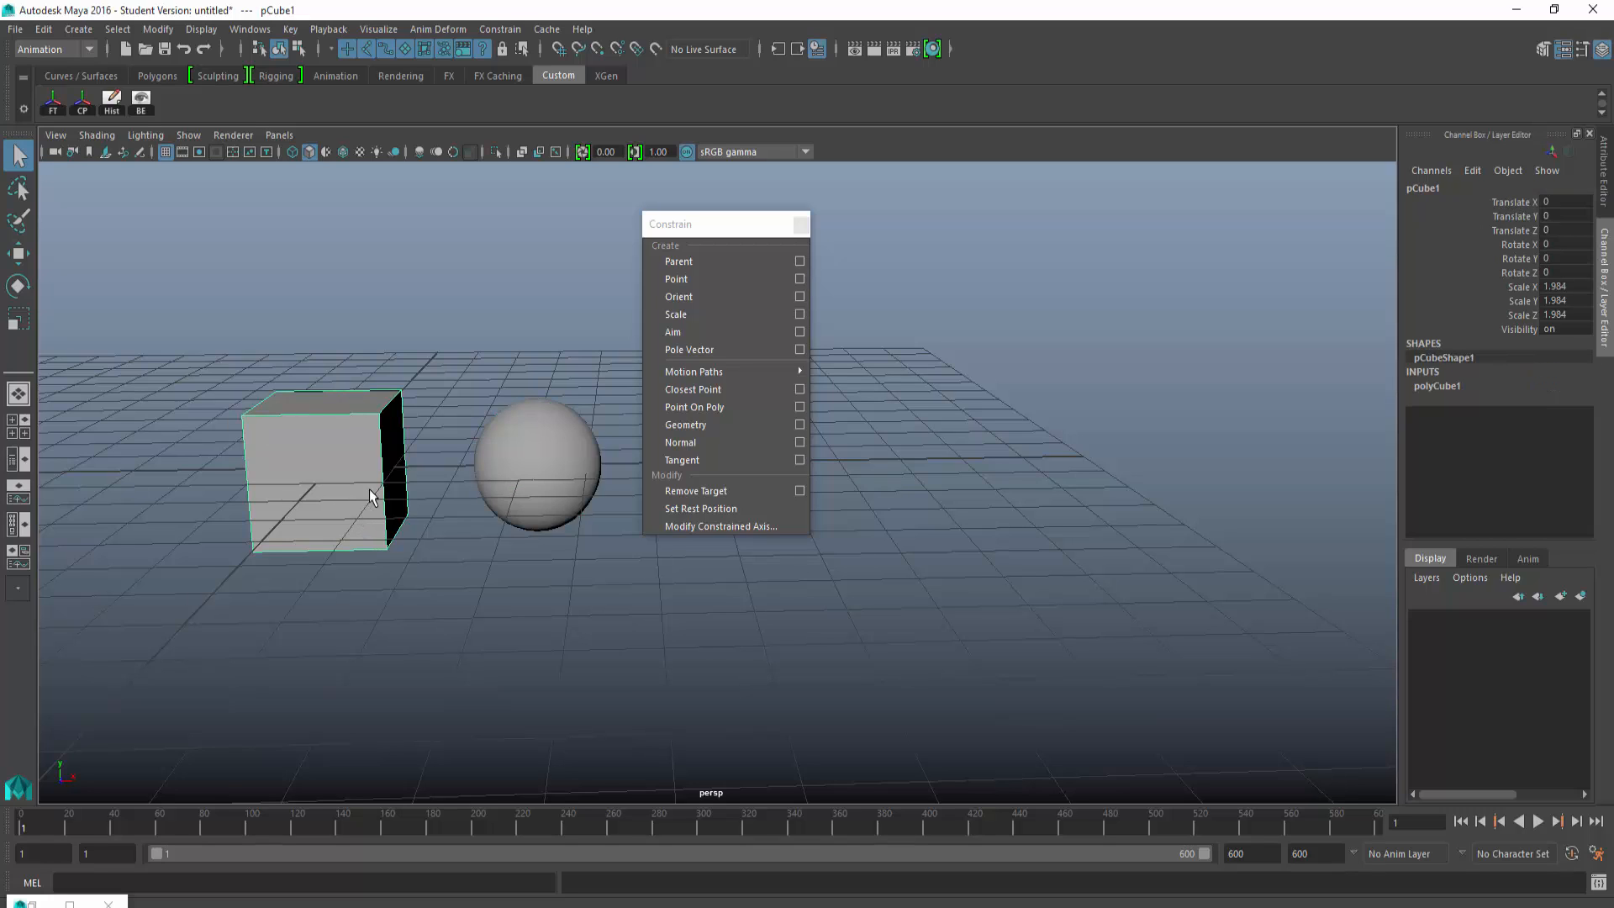
key(w)
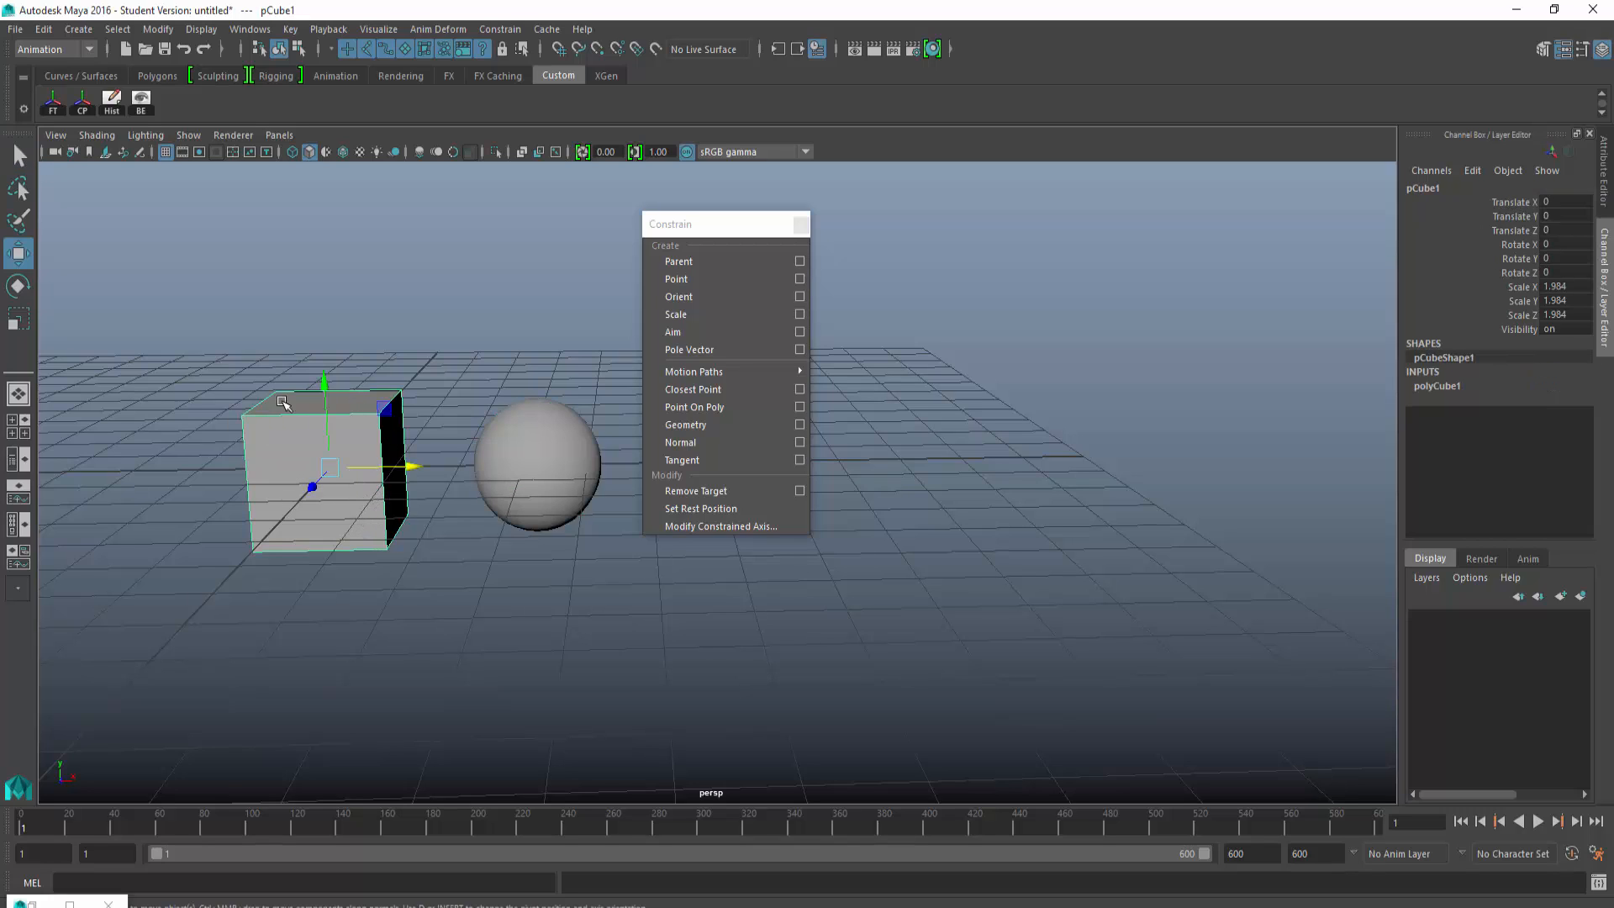
drag(326, 379, 380, 414)
key(ctrl+z)
key(e)
key(ctrl+z)
key(r)
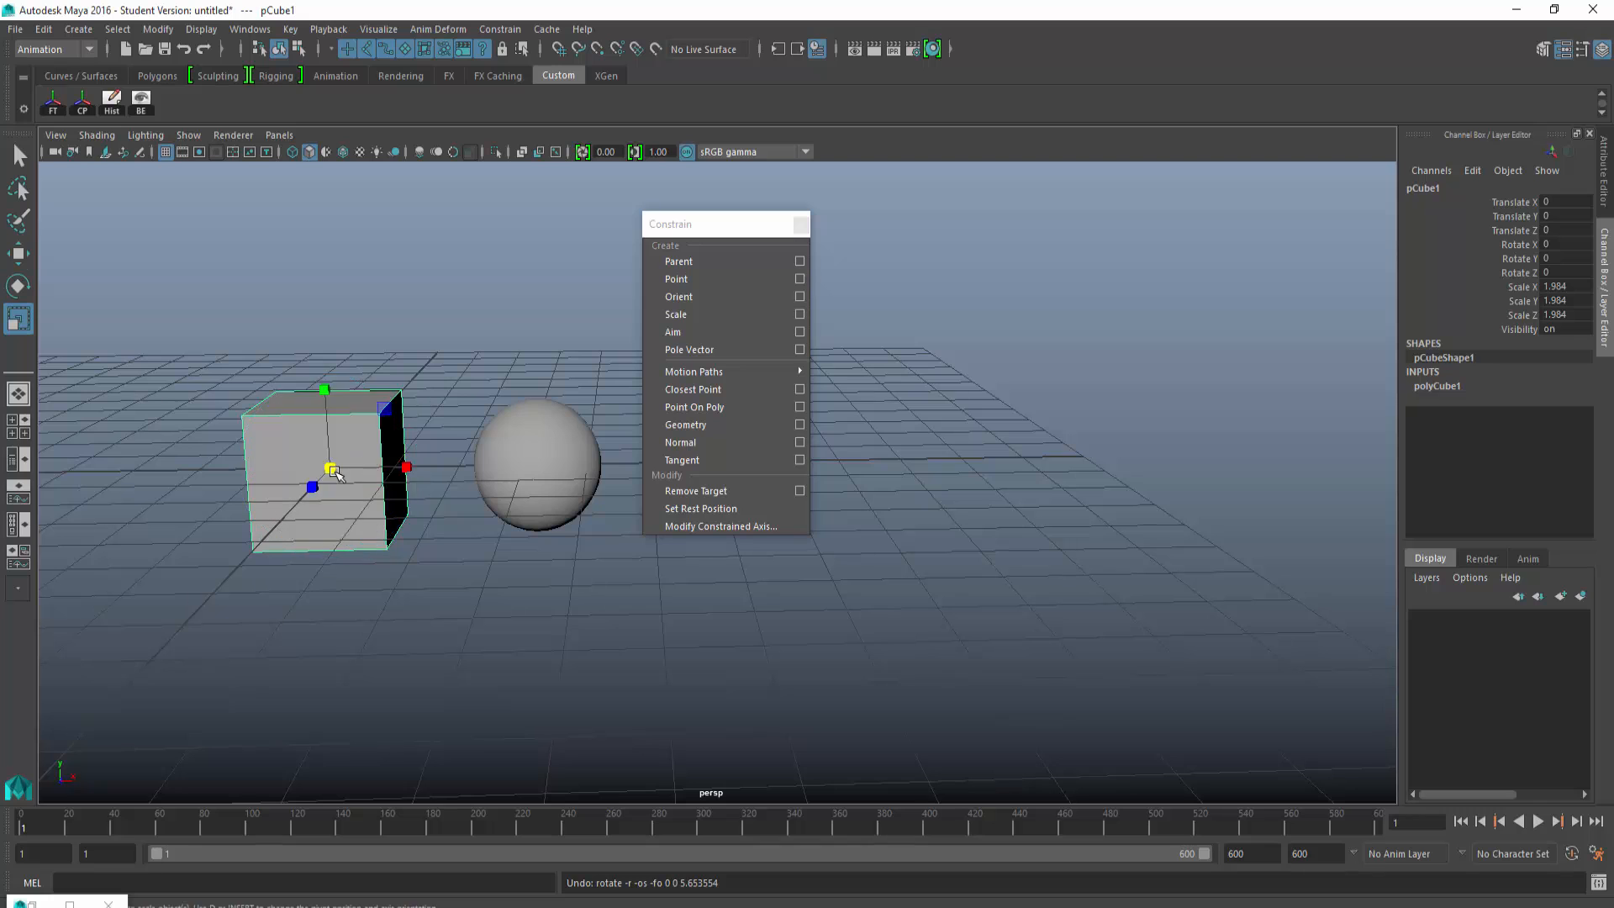
drag(330, 467, 433, 459)
key(ctrl+z)
Step: Restore the Hypergraph Hierarchy at a smaller size and arrange it below the Constrain window, leaving the cube and sphere in view
click(70, 904)
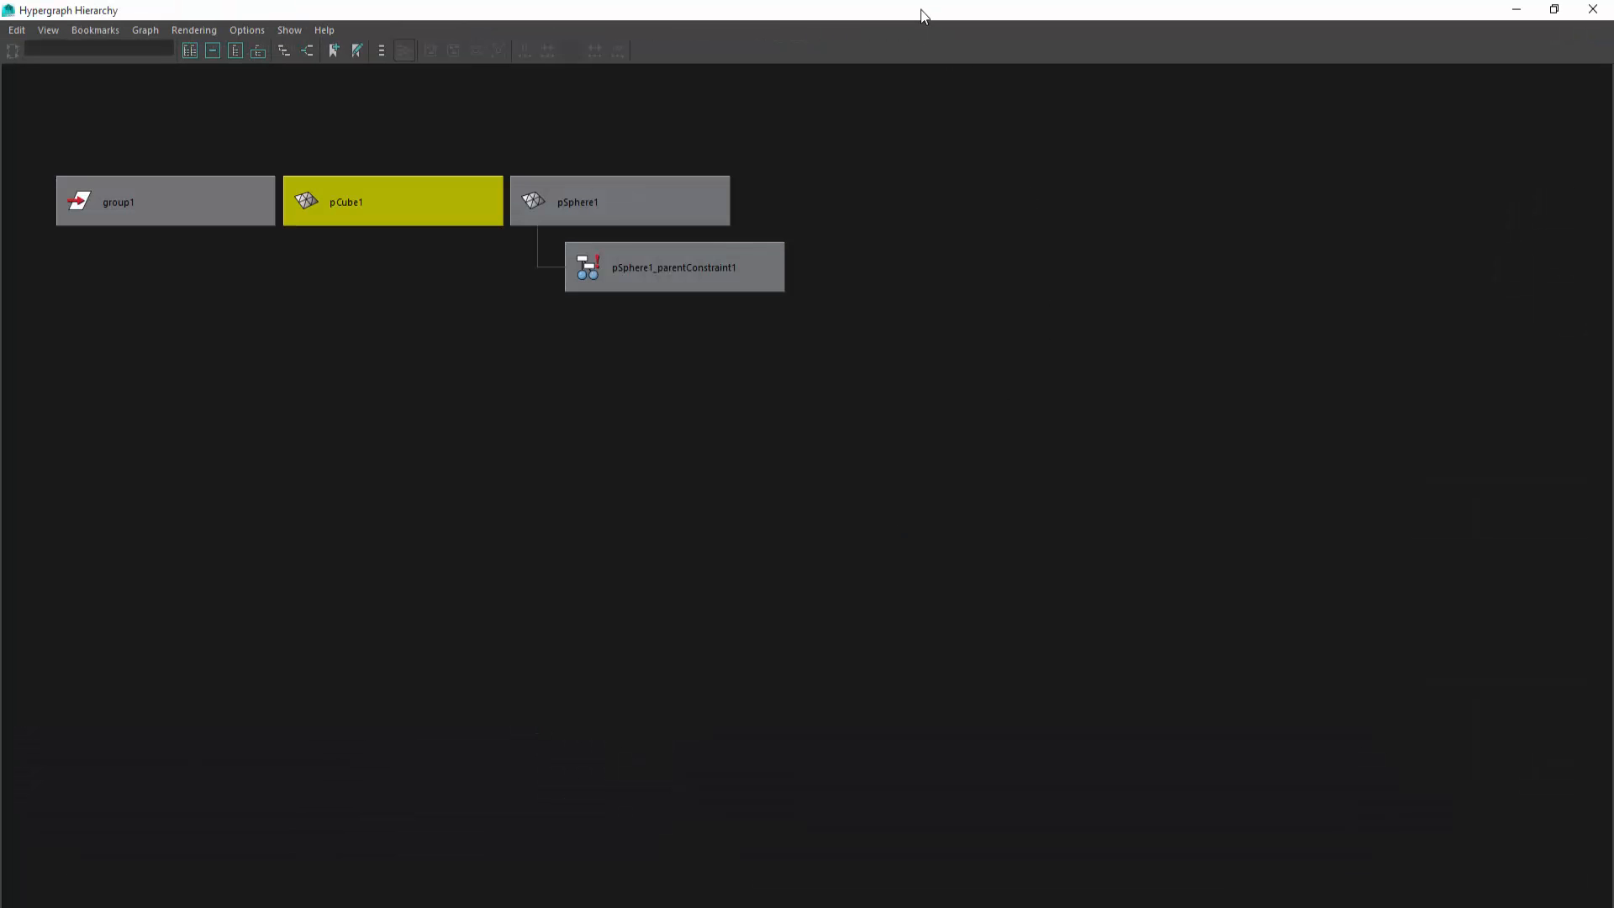
double_click(785, 15)
drag(1154, 271, 962, 194)
alt+middle_drag(1156, 528, 984, 473)
alt+middle_drag(926, 395, 1023, 446)
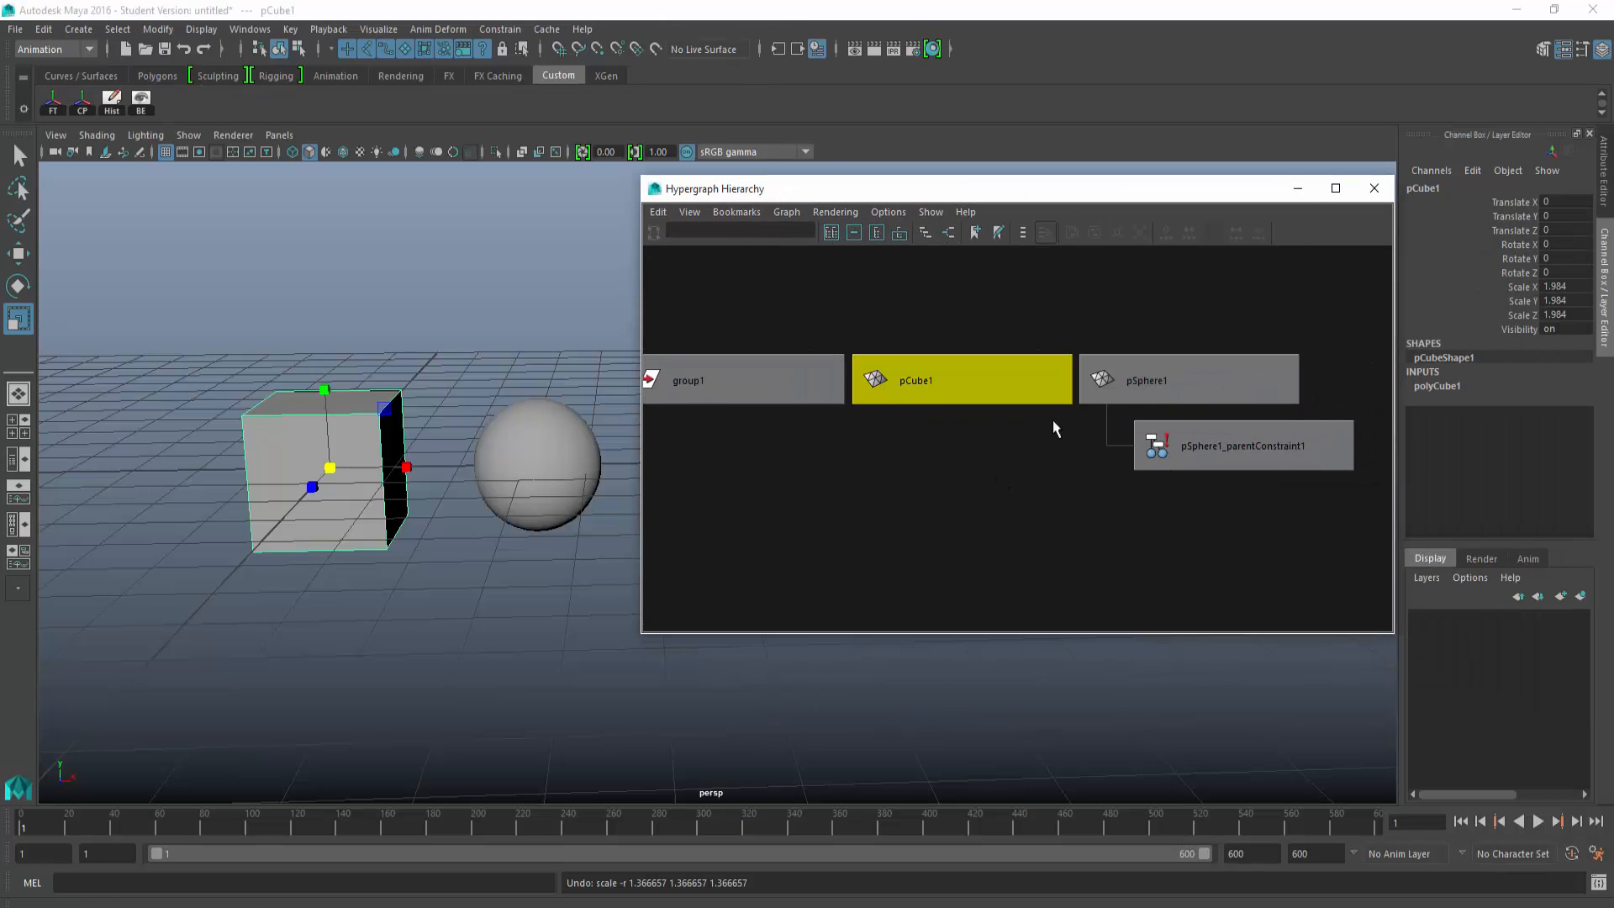
drag(1076, 190, 1099, 512)
drag(732, 220, 826, 137)
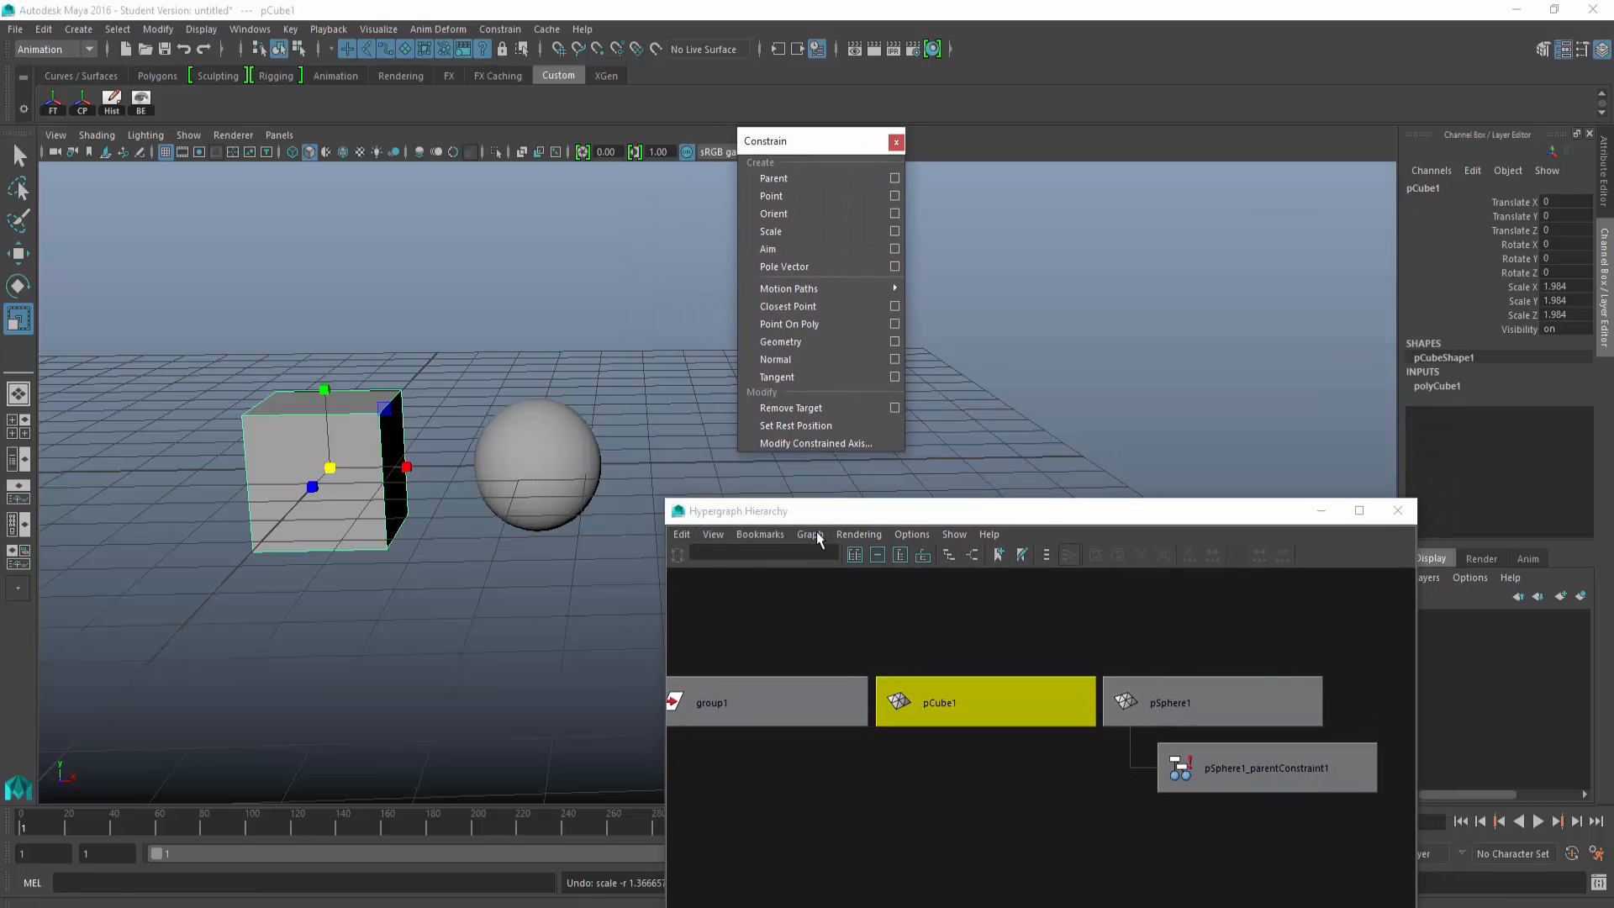
drag(814, 511, 819, 454)
Step: Examine the parent constraint's attributes on the sphere, including Interp Type and the P Cube 1W0 weight
click(498, 490)
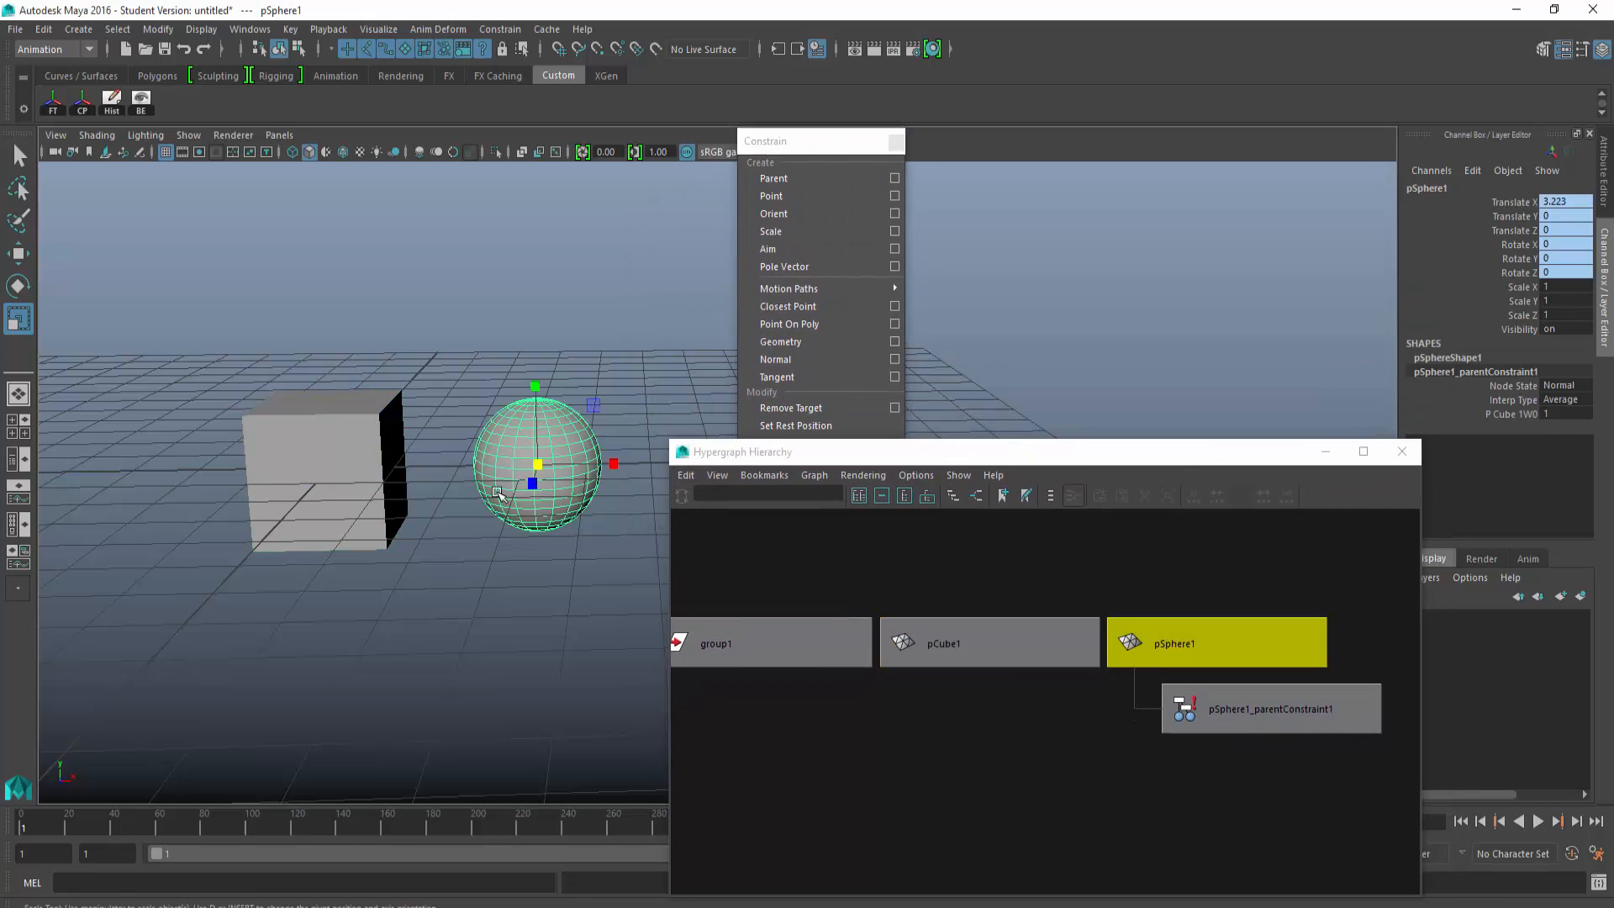
double_click(1448, 370)
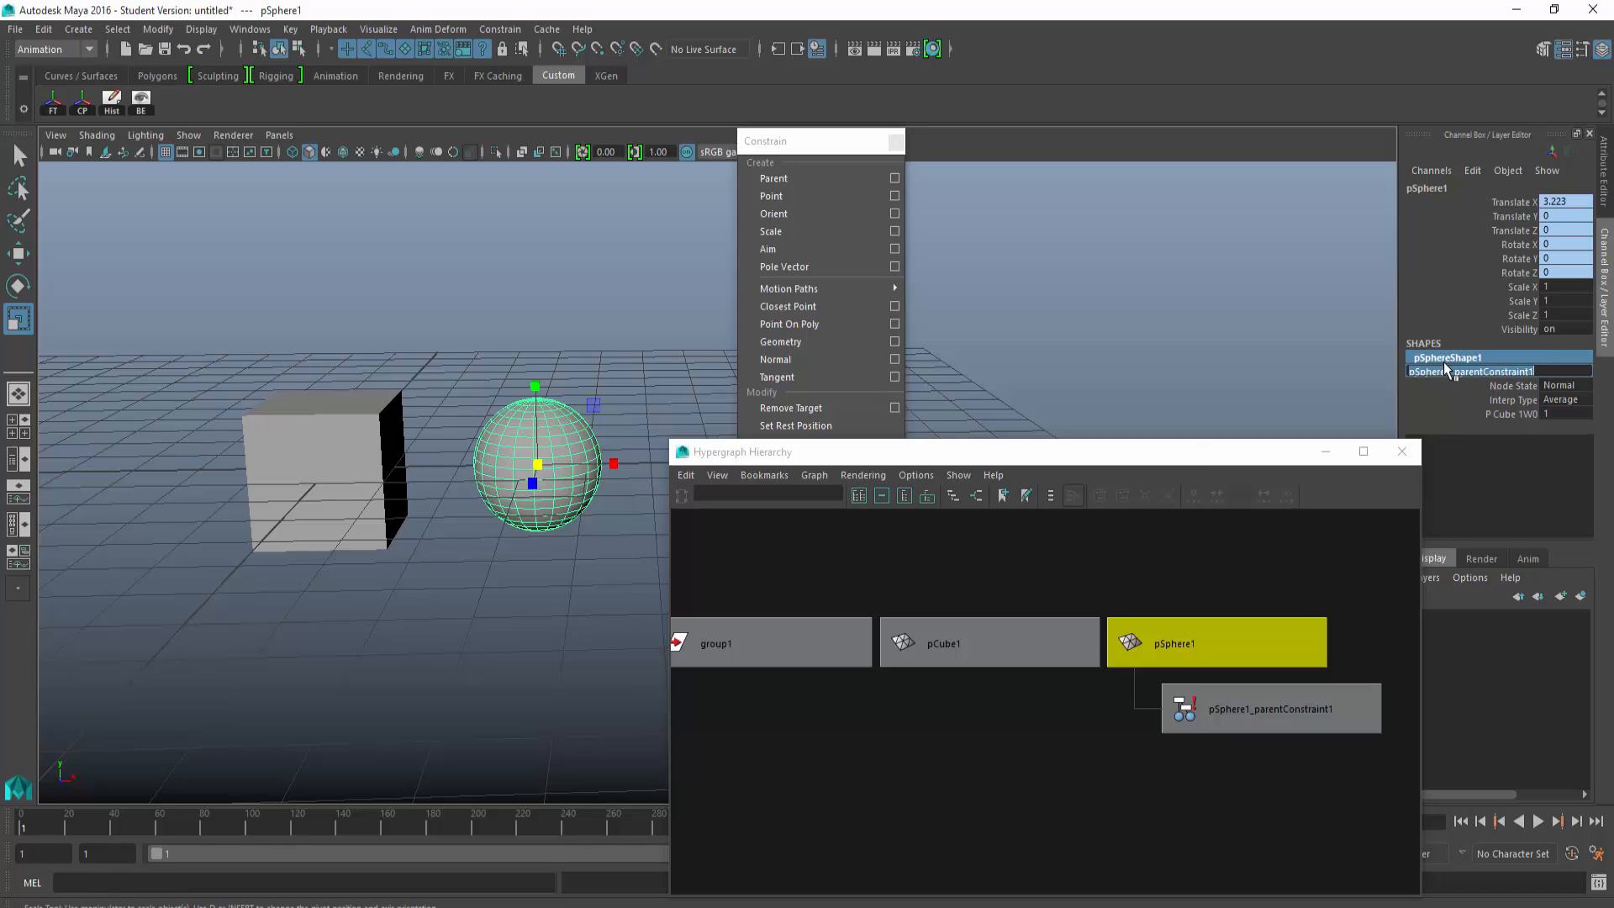
click(1443, 369)
click(1439, 400)
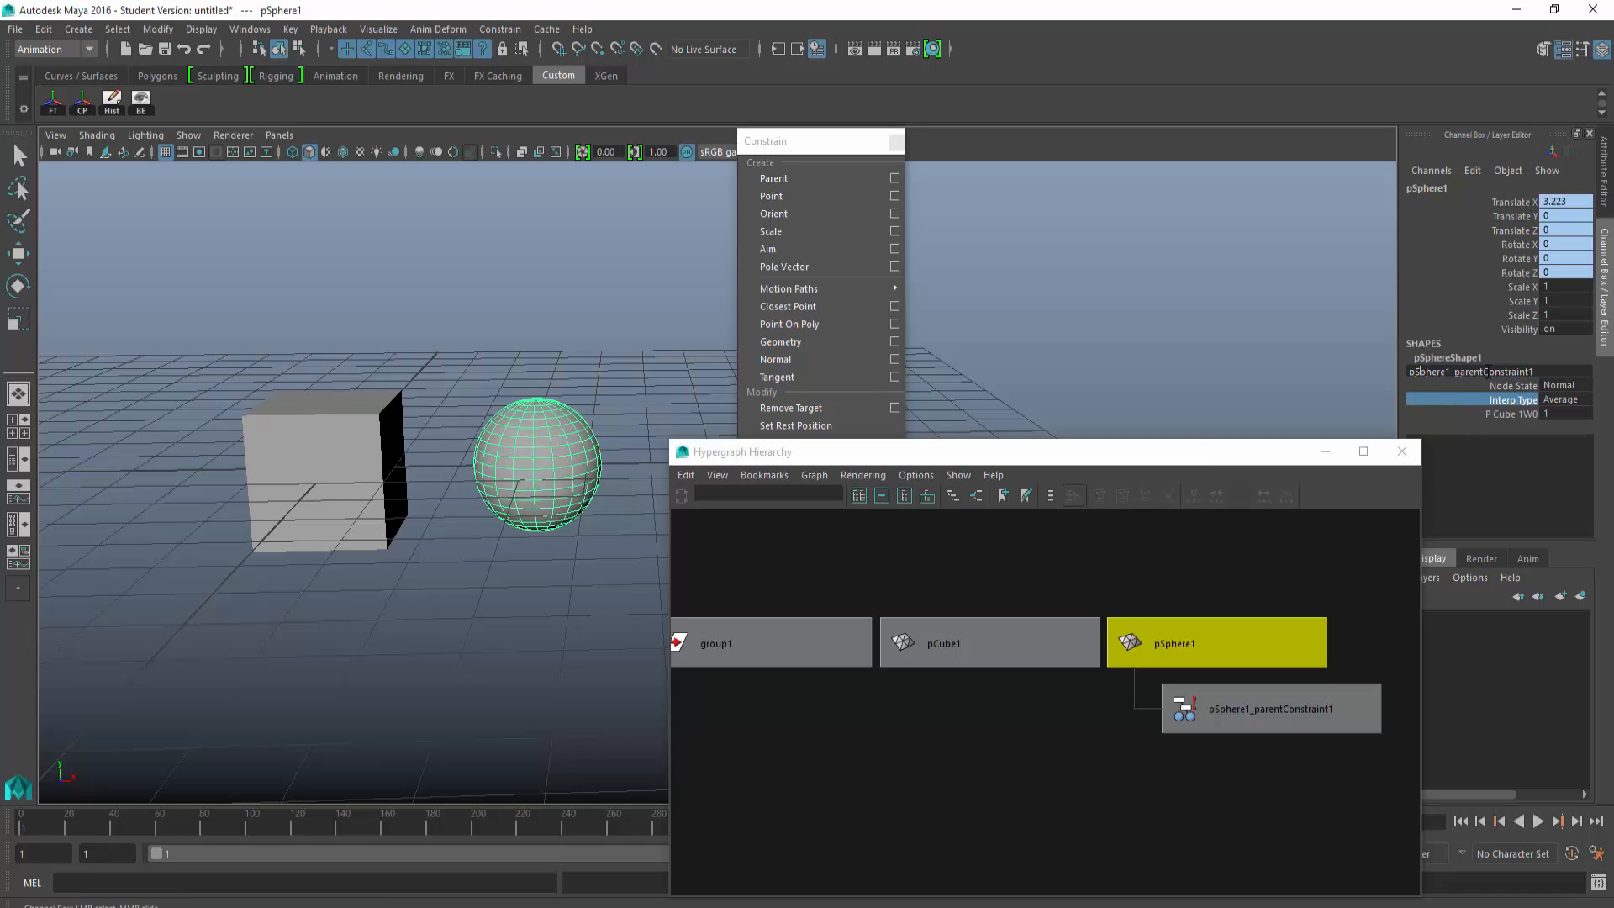
click(1501, 415)
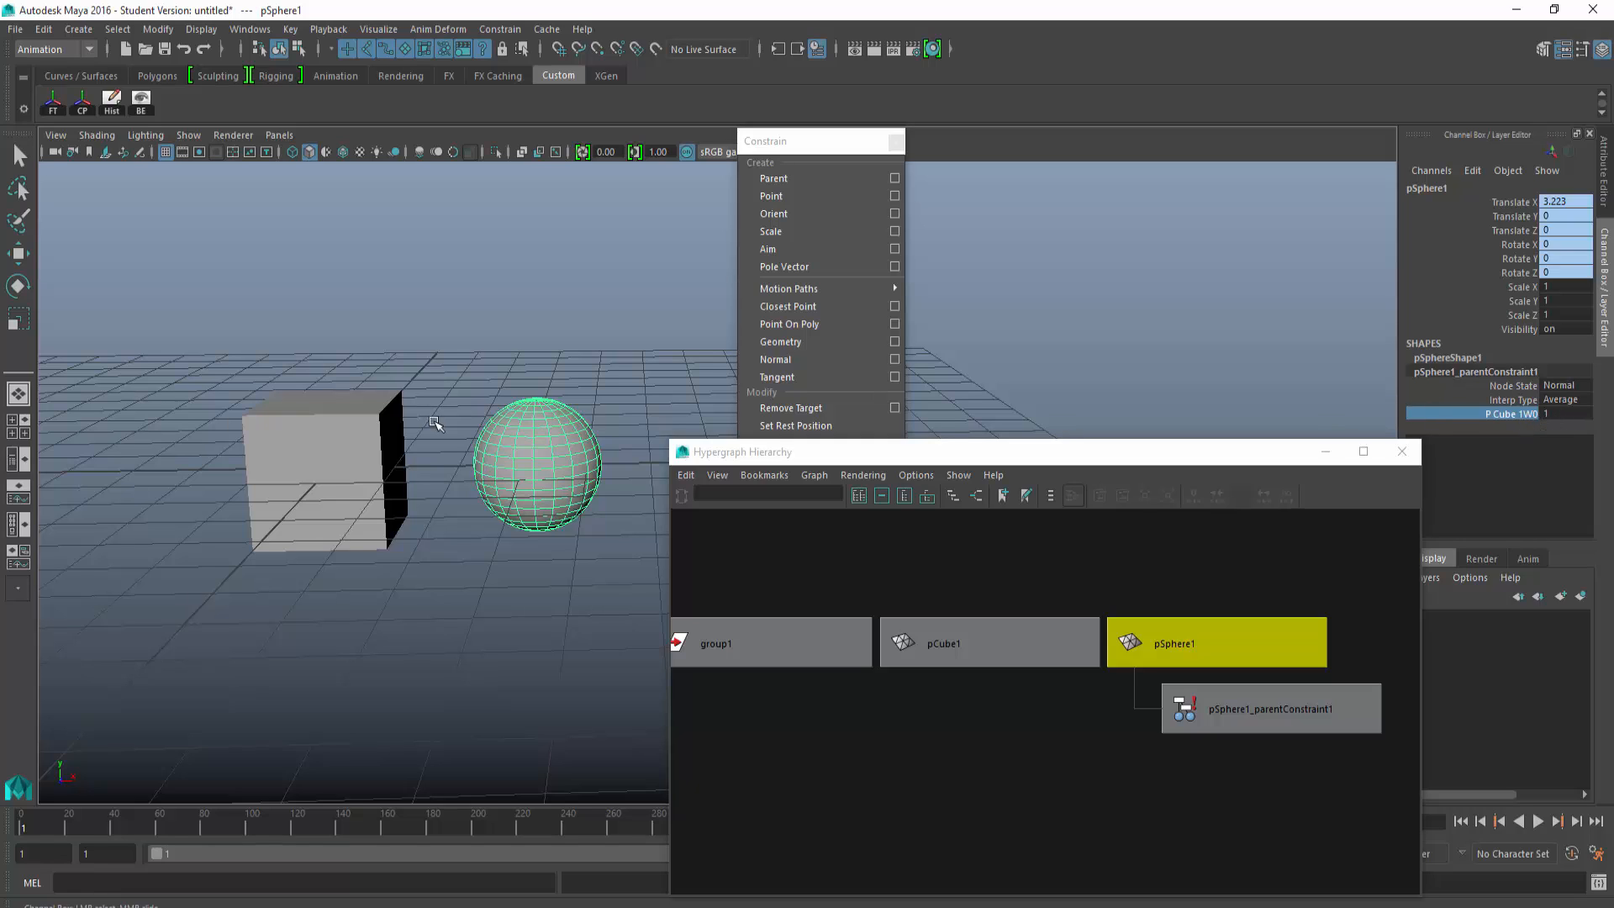
Step: Rotate the cube to check how the constrained sphere follows it, and undo the rotation
click(339, 412)
key(e)
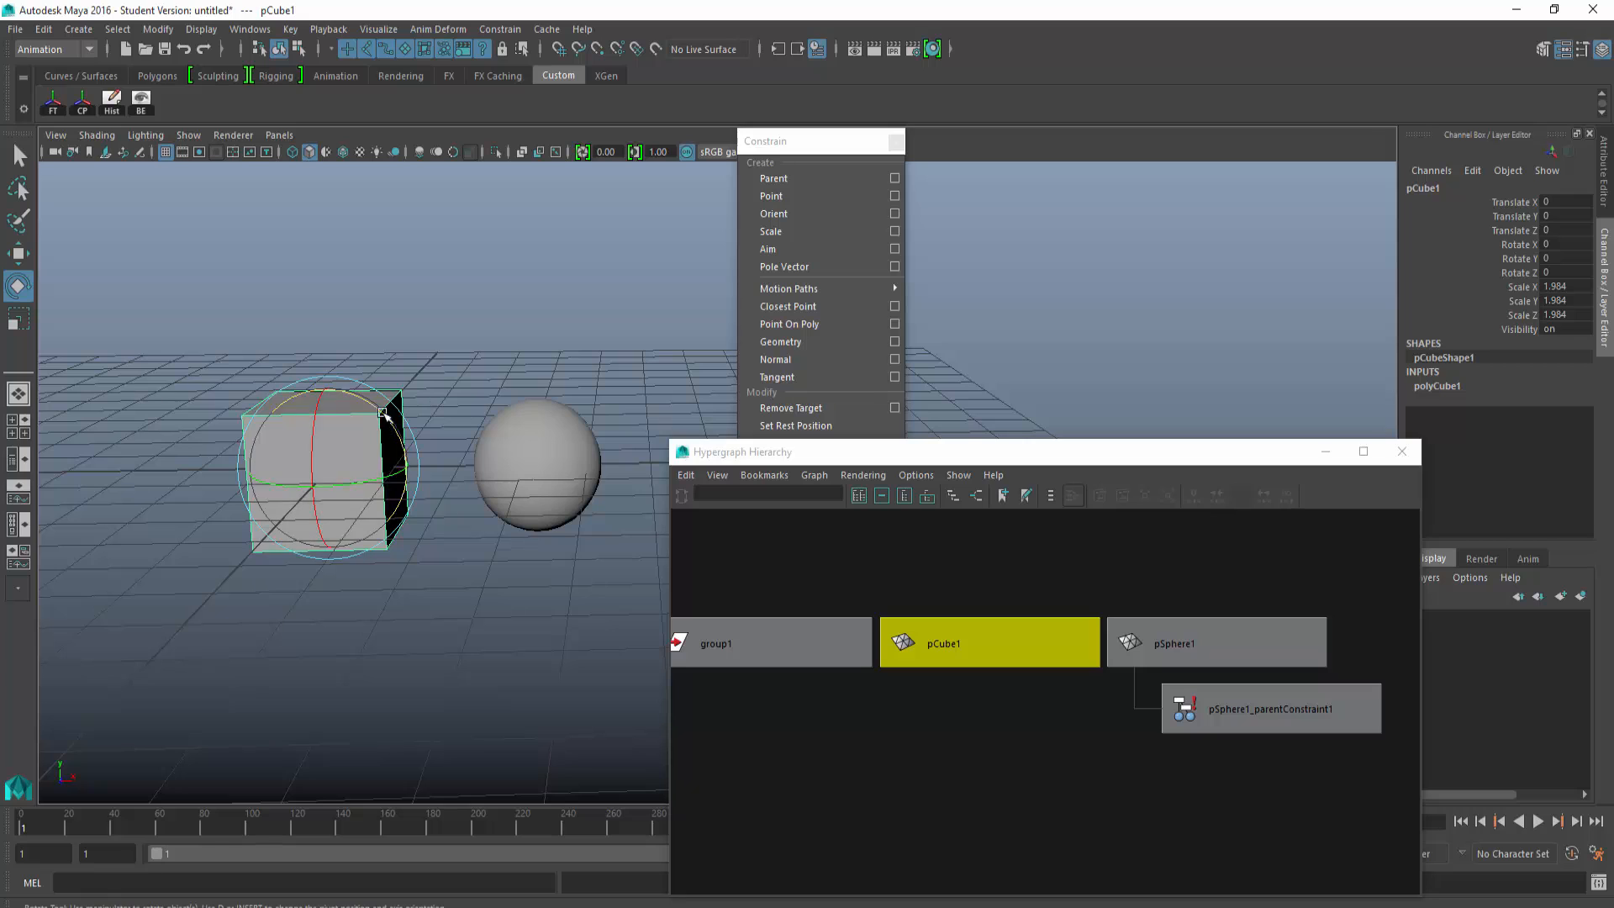
mouse_move(383, 413)
mouse_down()
mouse_move(354, 379)
mouse_move(389, 425)
mouse_move(380, 393)
mouse_up()
key(ctrl+z)
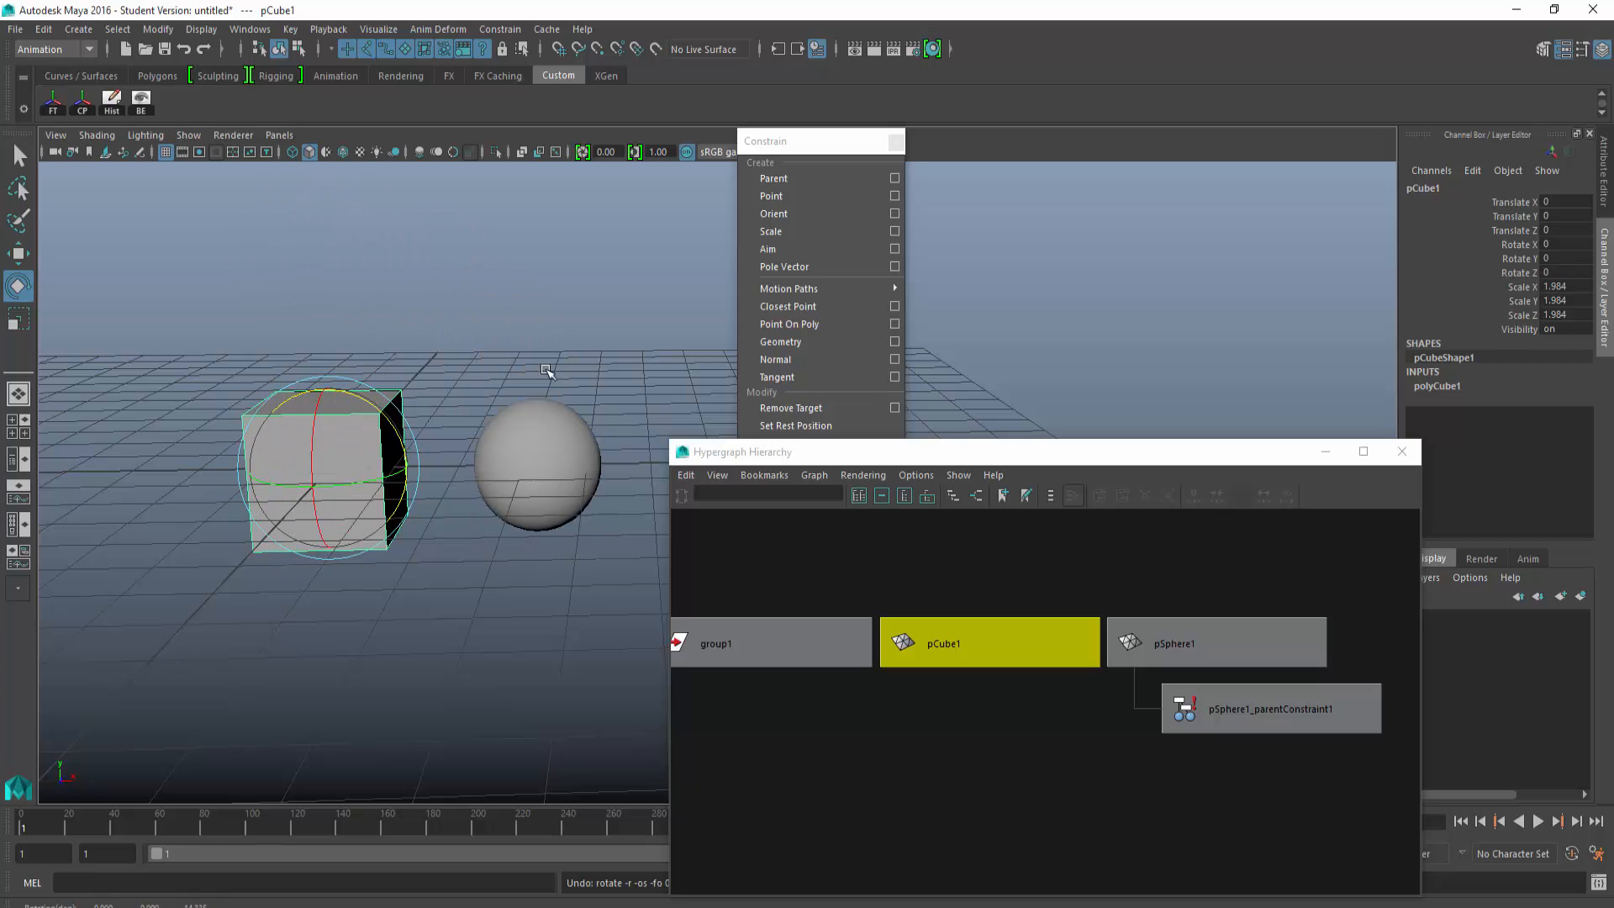
Step: Set the sphere's P Cube 1W0 constraint weight to 0 and test it by rotating the cube, undoing the test rotation
click(576, 443)
click(1554, 414)
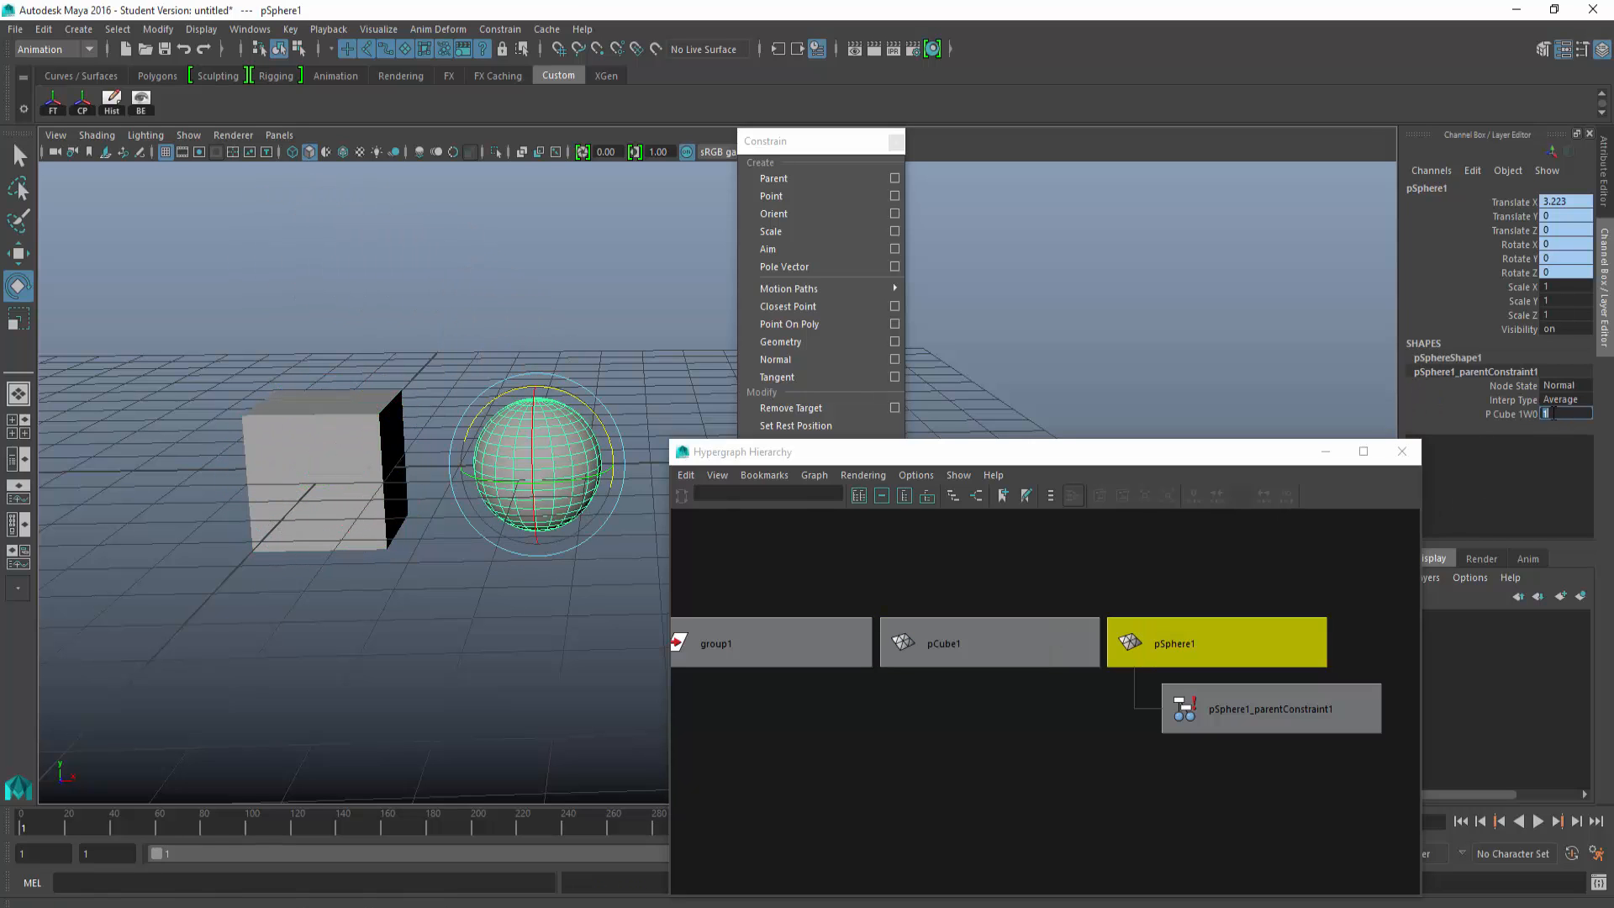
click(316, 471)
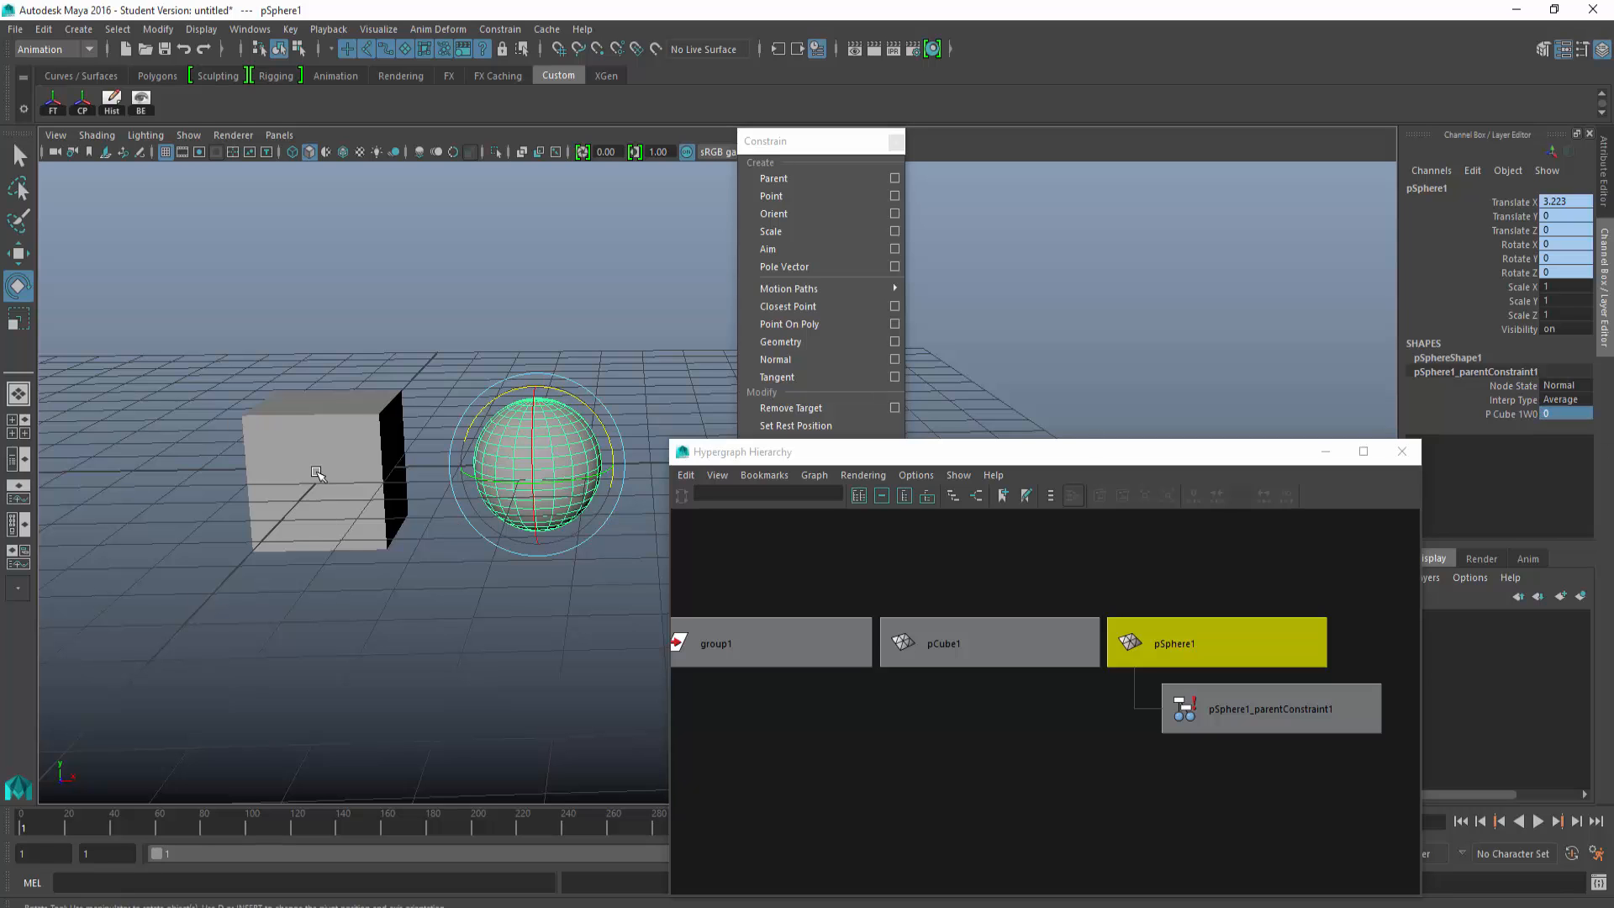
drag(395, 430, 212, 418)
key(ctrl+z)
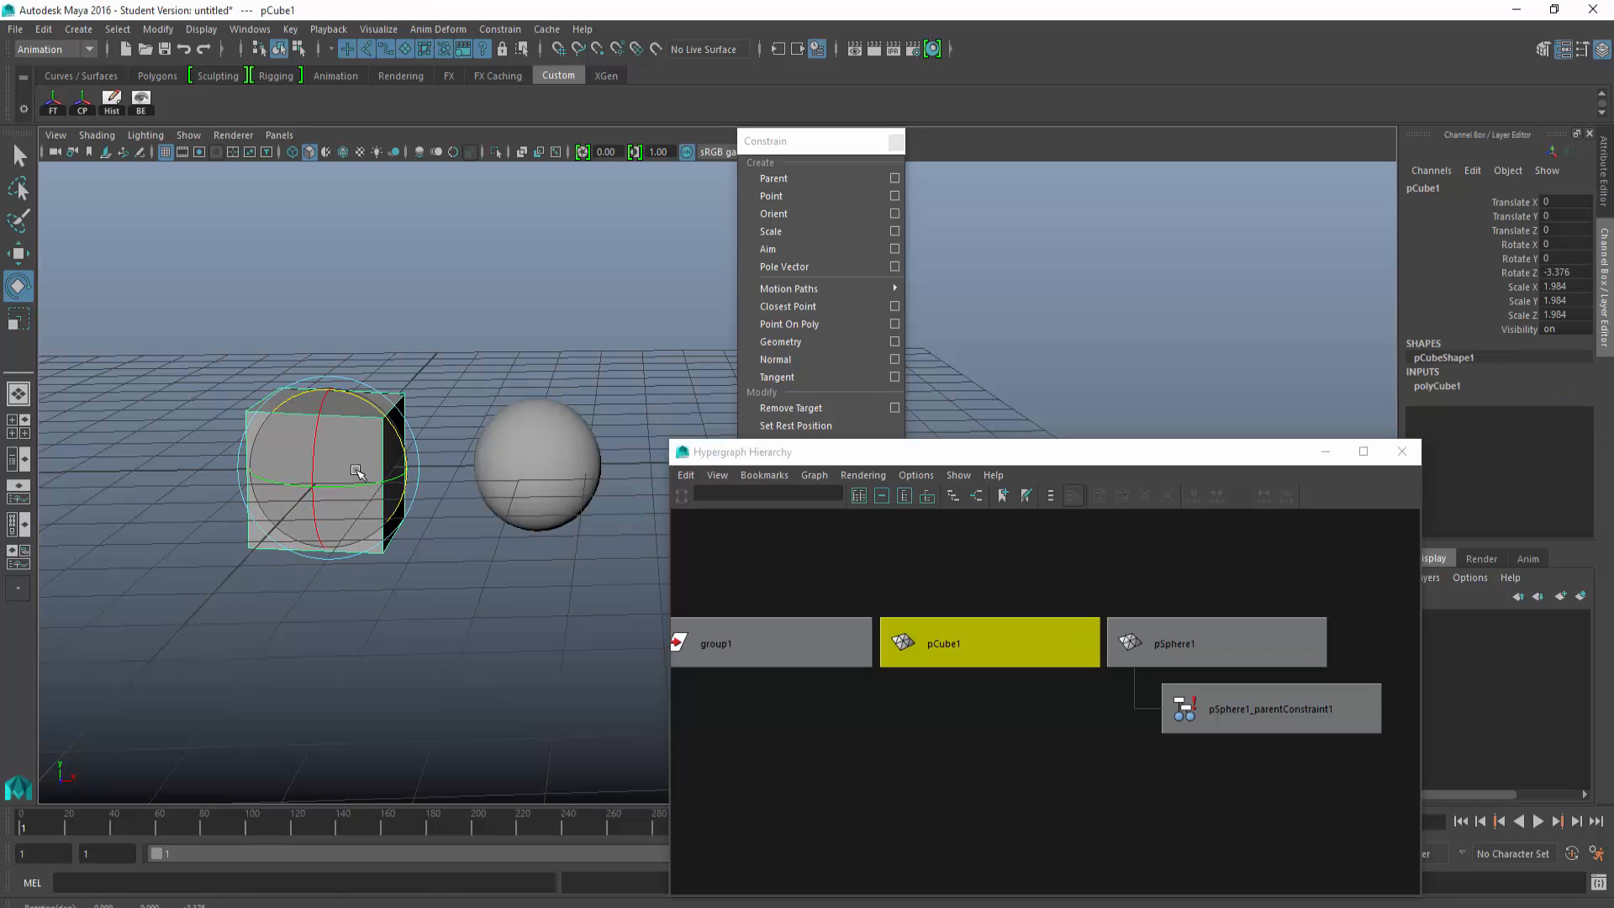
Step: Undo the cube's rotation and test the zero-weight constraint by moving the cube, undoing the test move
key(w)
key(ctrl+z)
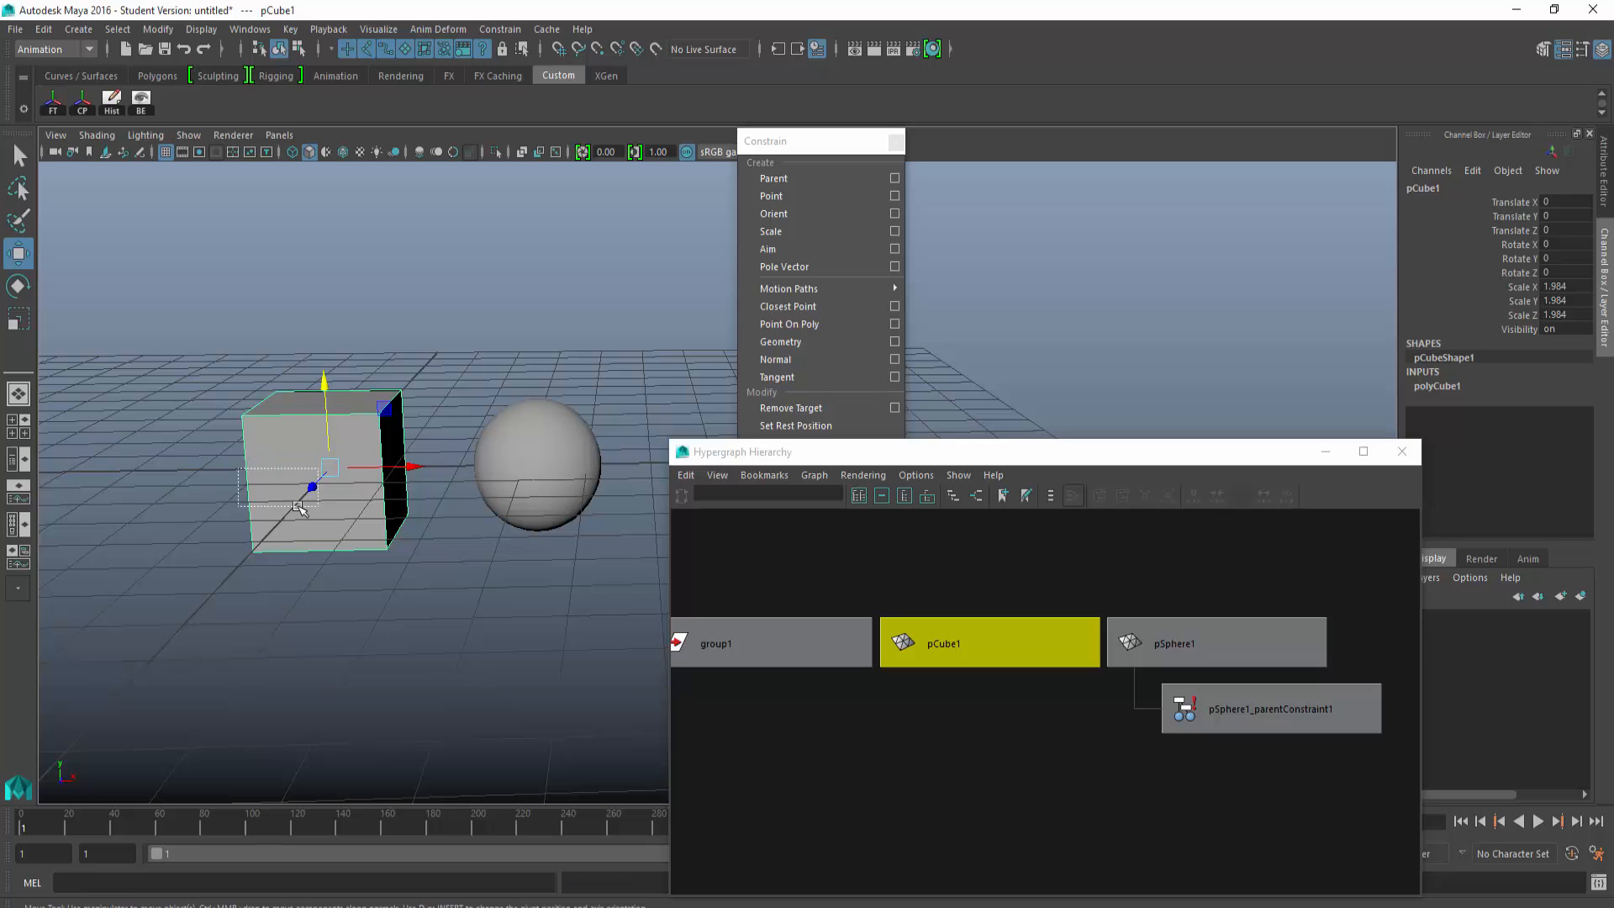
click(243, 495)
key(ctrl+z)
mouse_move(328, 469)
mouse_down()
mouse_move(365, 461)
mouse_move(340, 476)
mouse_up()
key(ctrl+z)
Step: Set the sphere's P Cube 1W0 constraint weight to 1 and key that attribute at frame 1
click(538, 465)
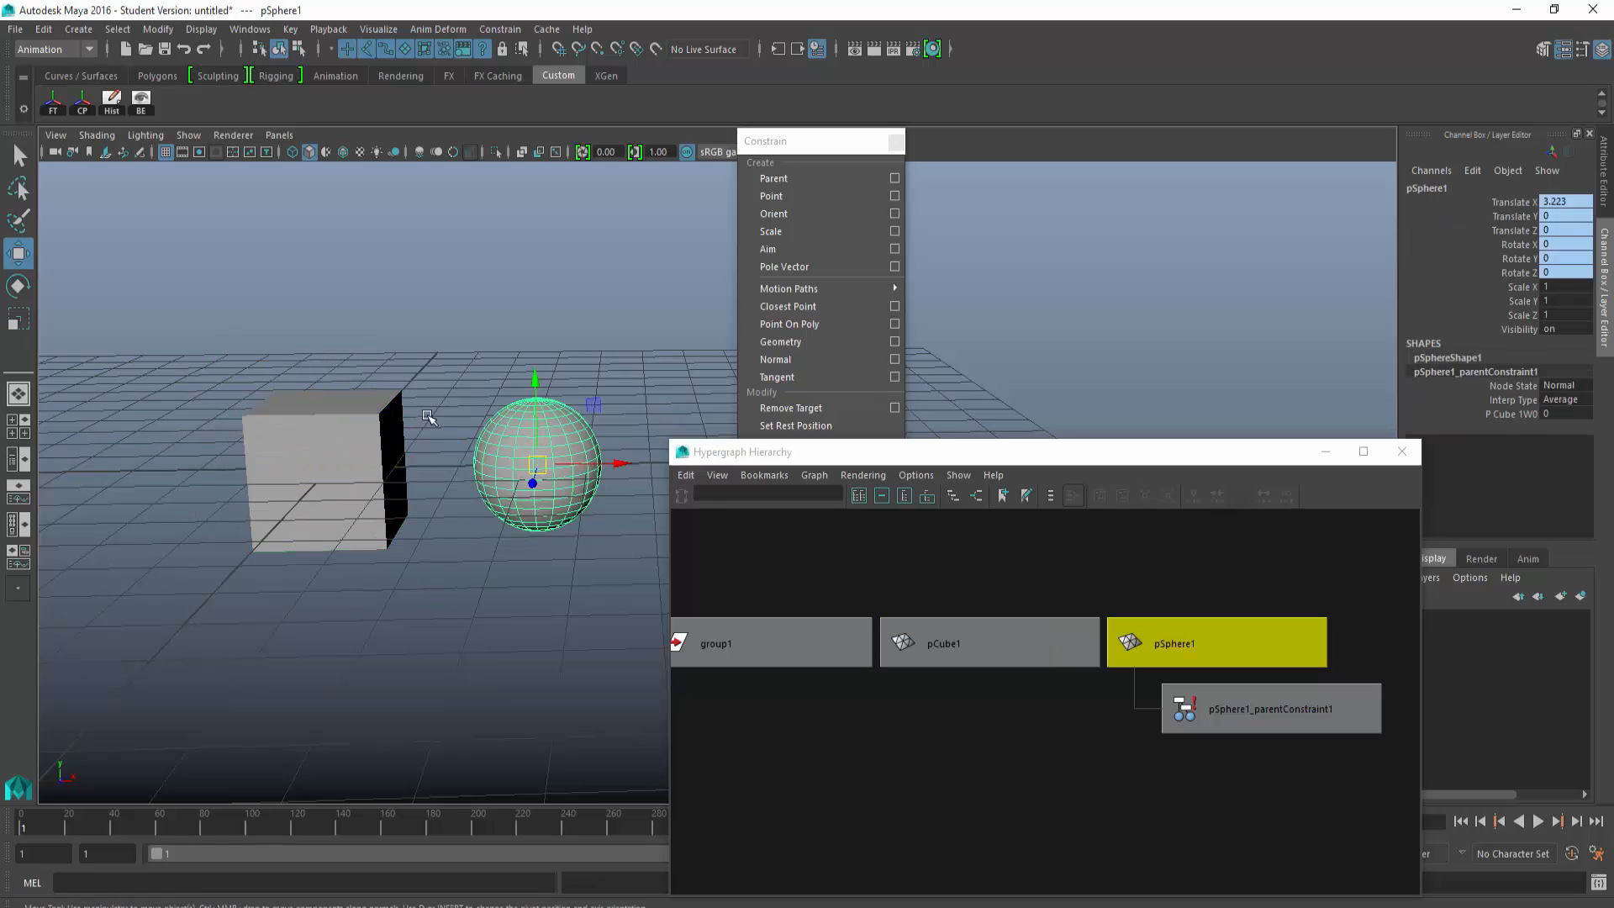
double_click(1557, 414)
click(1493, 417)
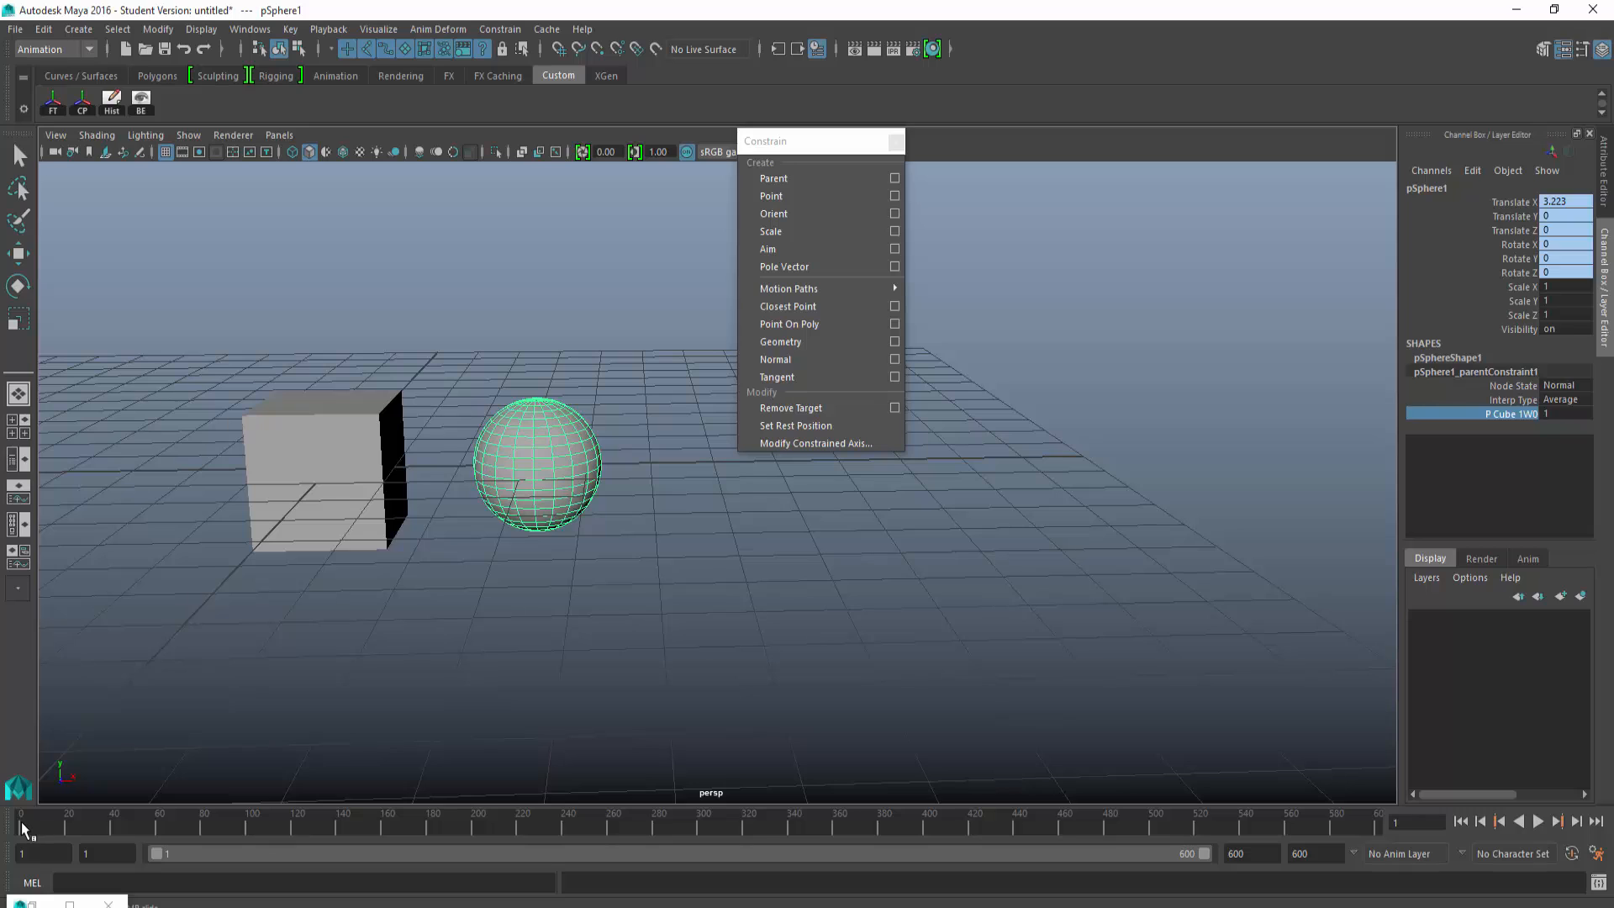
right_click(1500, 420)
click(1484, 450)
Step: Move the cube to about X -1.59, Y 2.94, Z -0.81, rotate it about -229° in Z, and key it at frame 1
click(330, 503)
key(w)
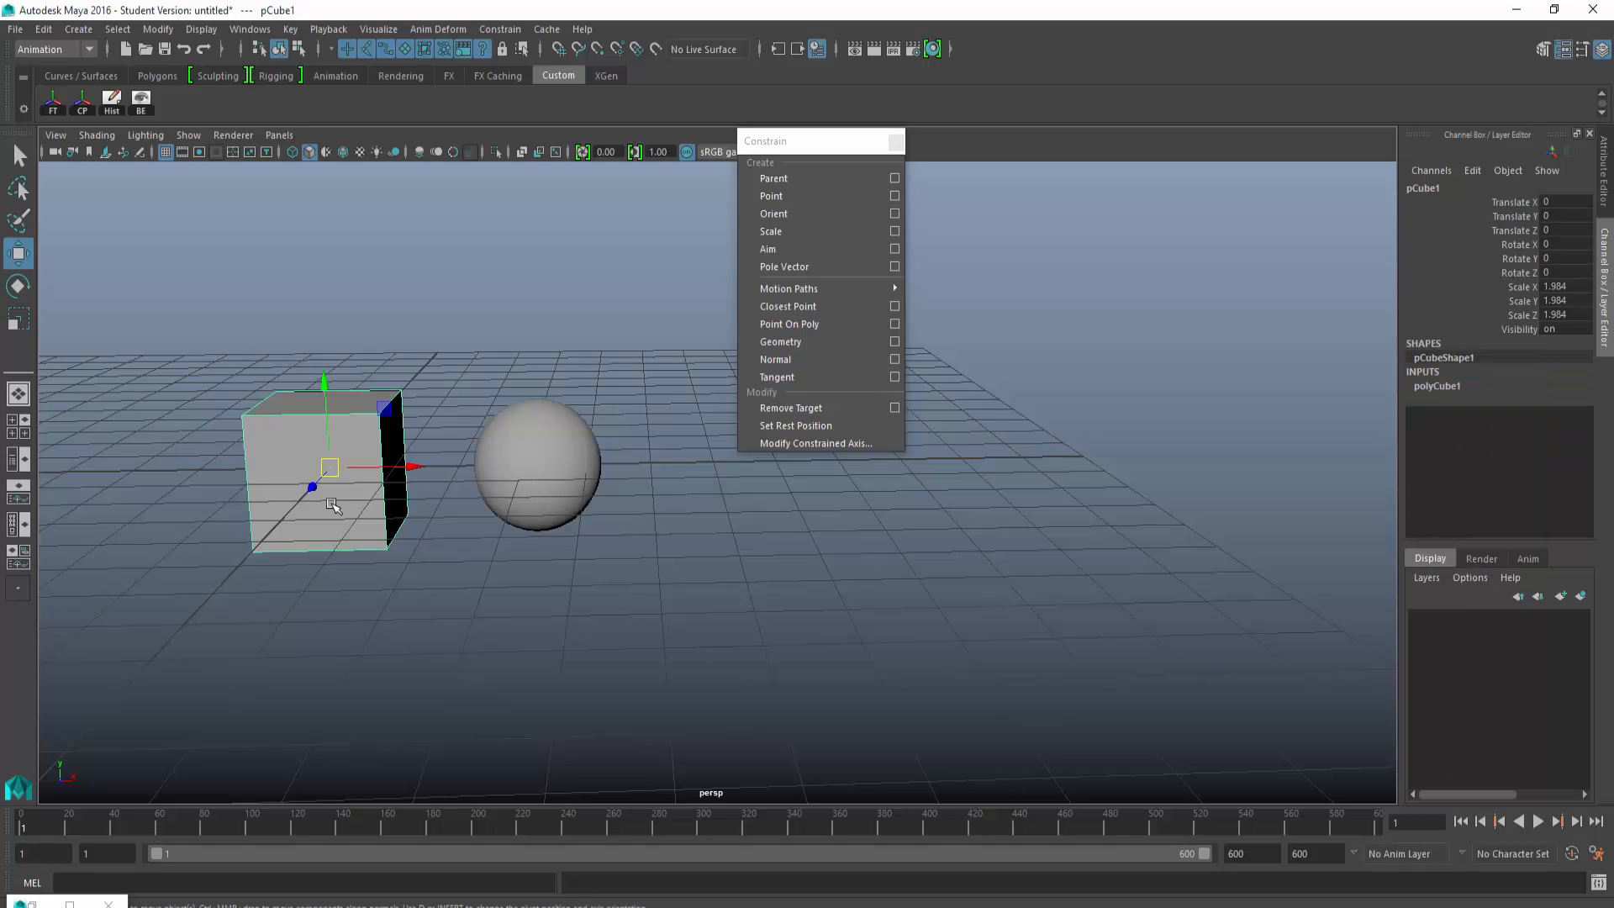
drag(330, 467, 223, 264)
key(e)
drag(288, 311, 436, 511)
key(s)
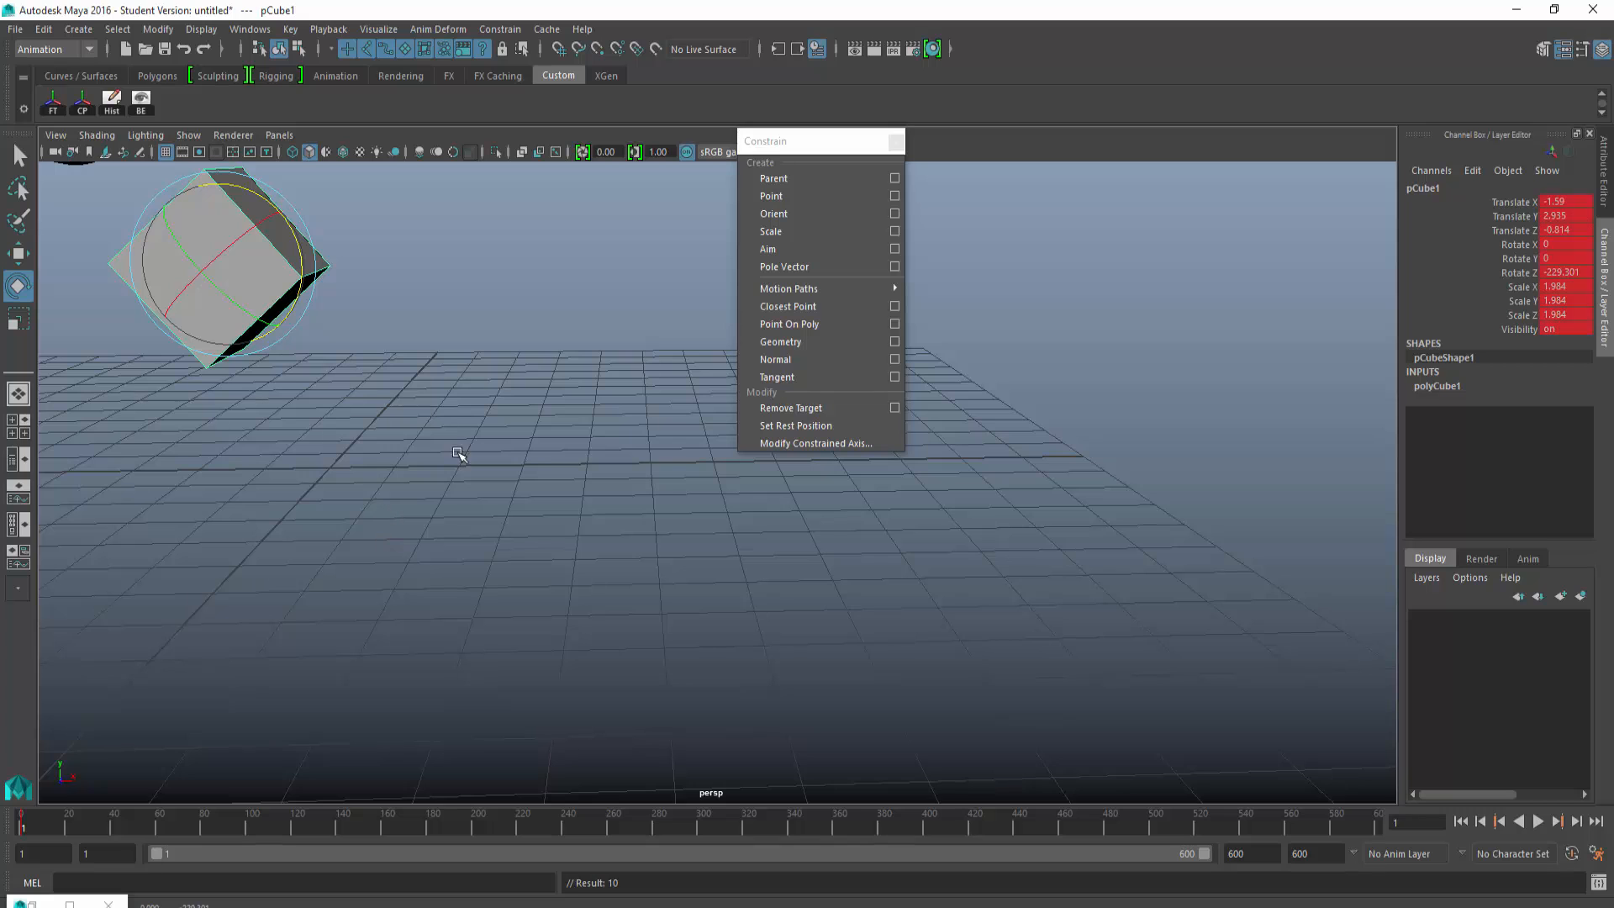
Step: At frame 100, lower the cube to about Y 0.1, rotate it on all axes, enlarge it to about 3.73, and key it
alt+middle_drag(381, 326, 527, 419)
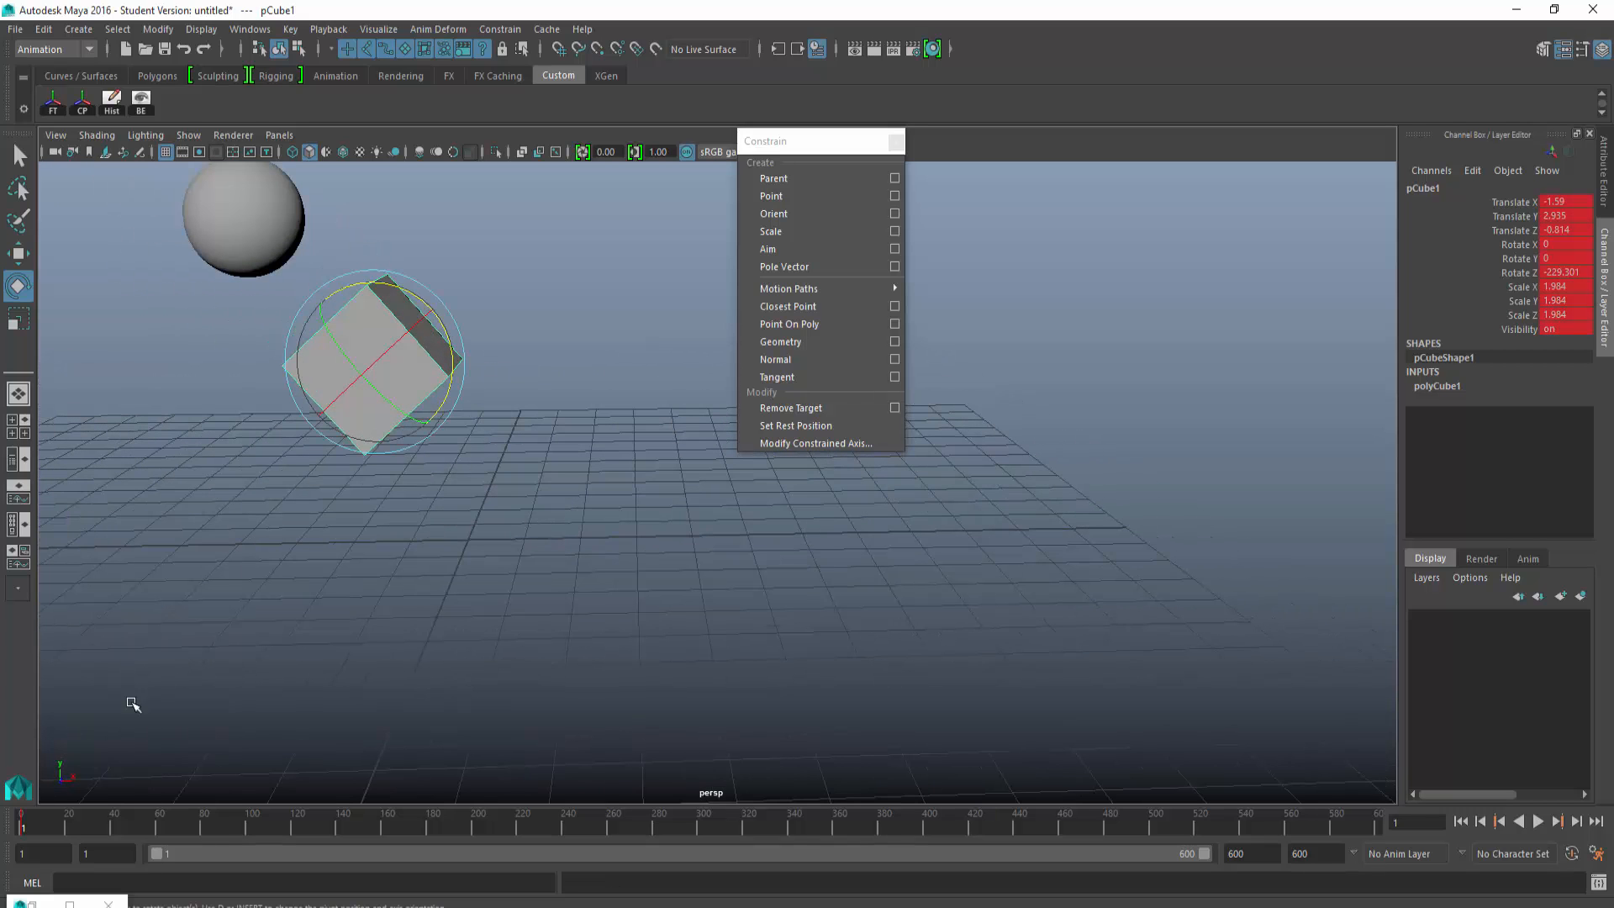
key(alt+v)
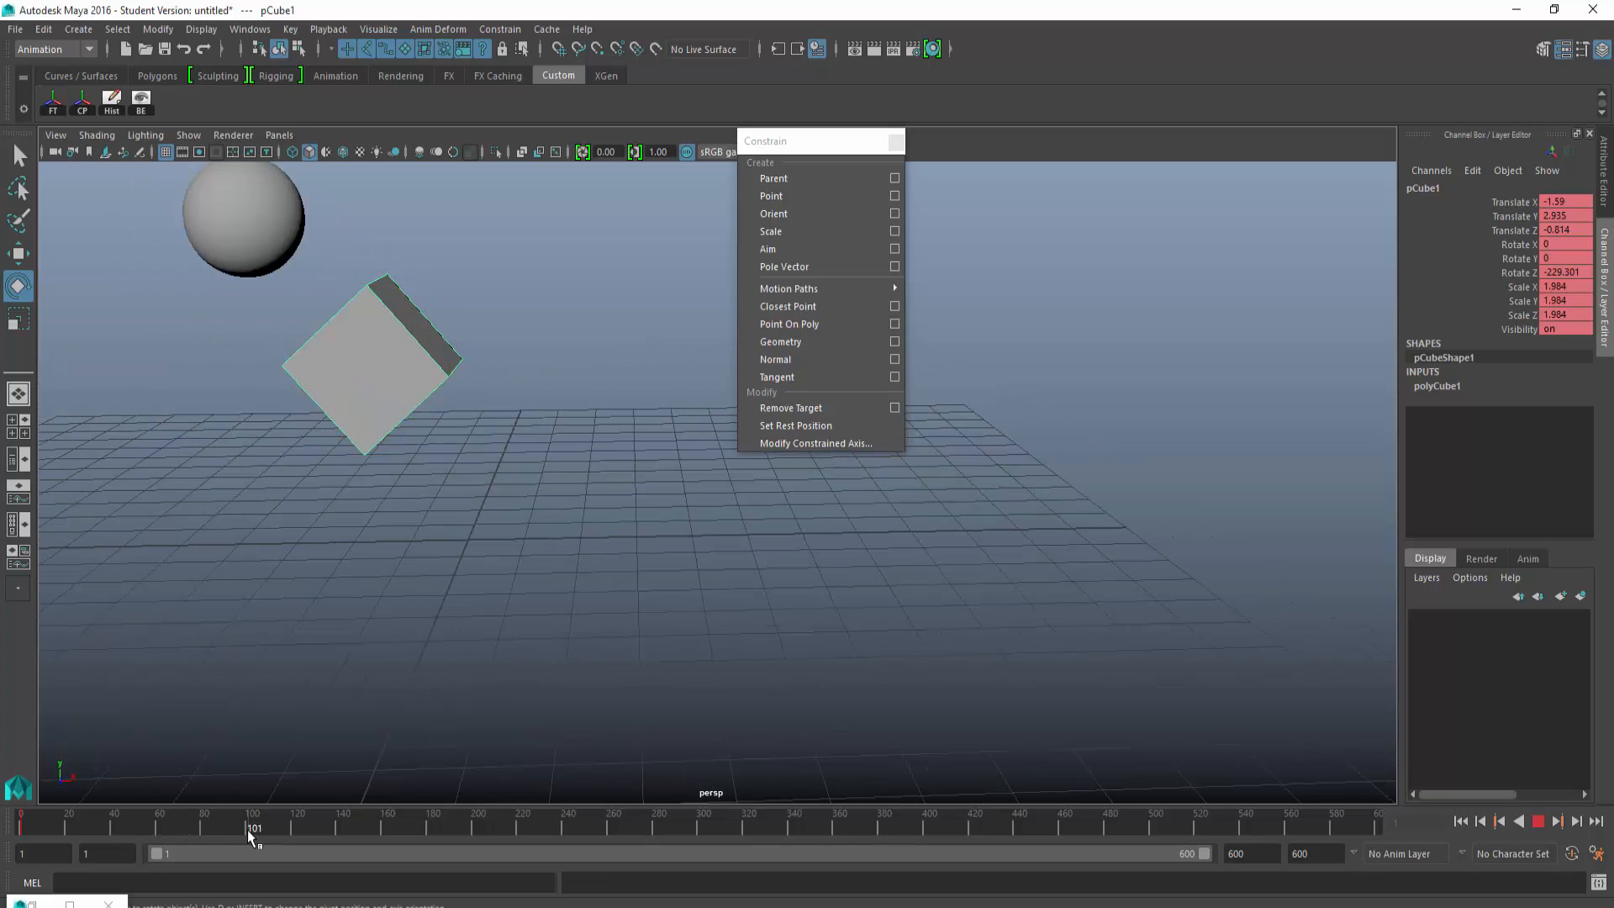
click(247, 831)
key(w)
drag(318, 294, 462, 458)
key(e)
drag(538, 496, 639, 513)
key(r)
alt+middle_drag(574, 542, 563, 467)
key(s)
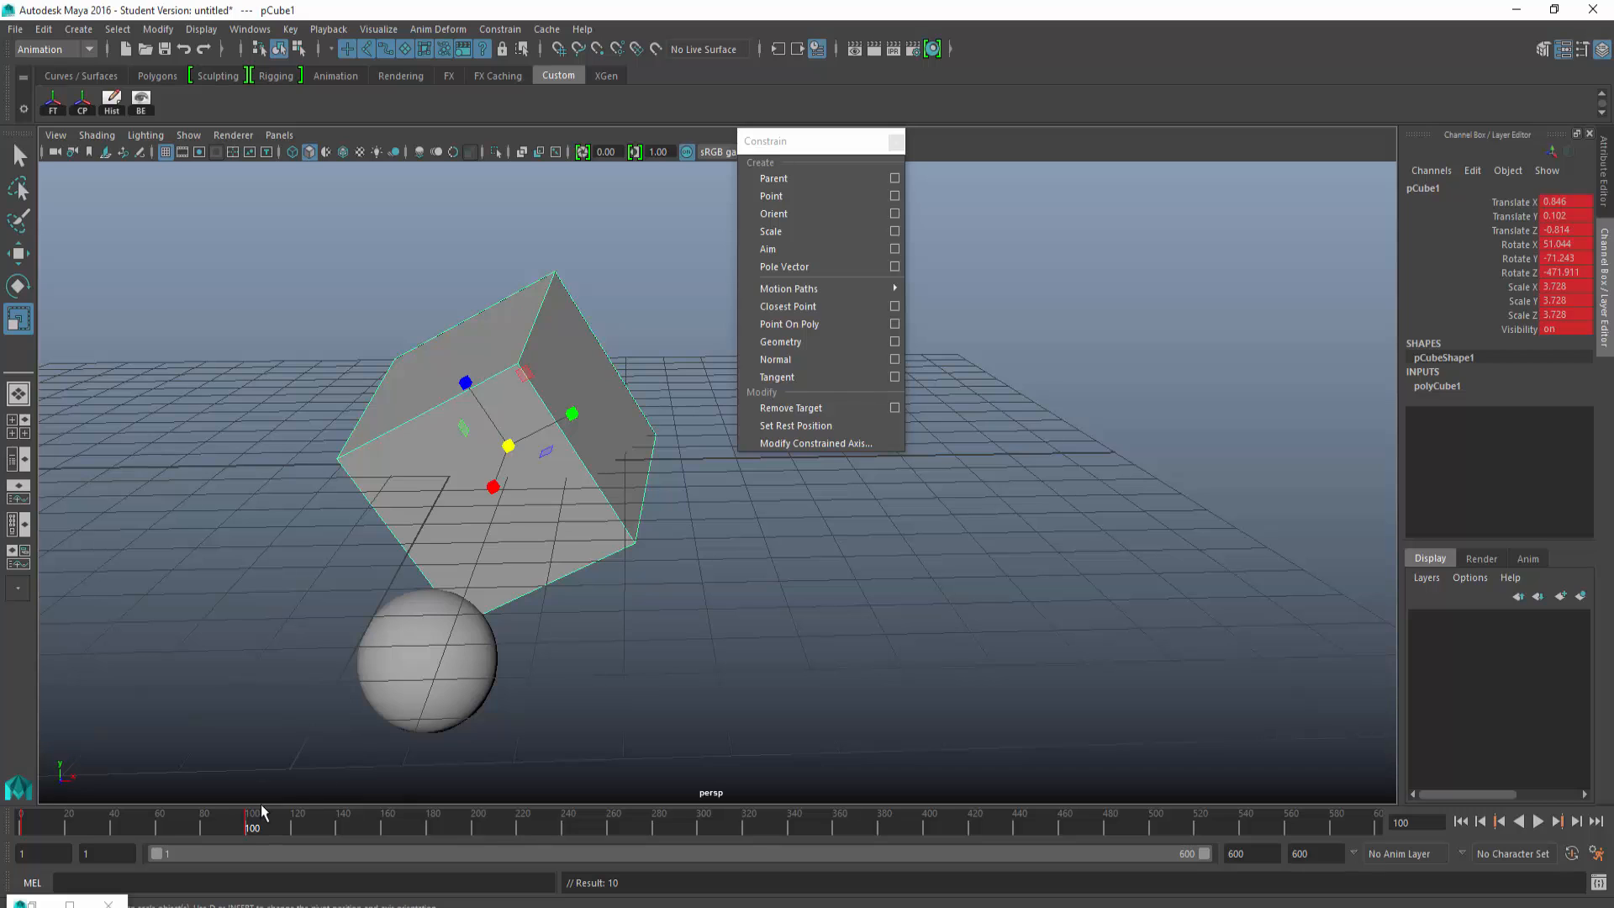
Step: Scrub past frame 100 to review the animation and check the sphere's P Cube 1W0 weight channel at frame 180
drag(237, 820, 298, 819)
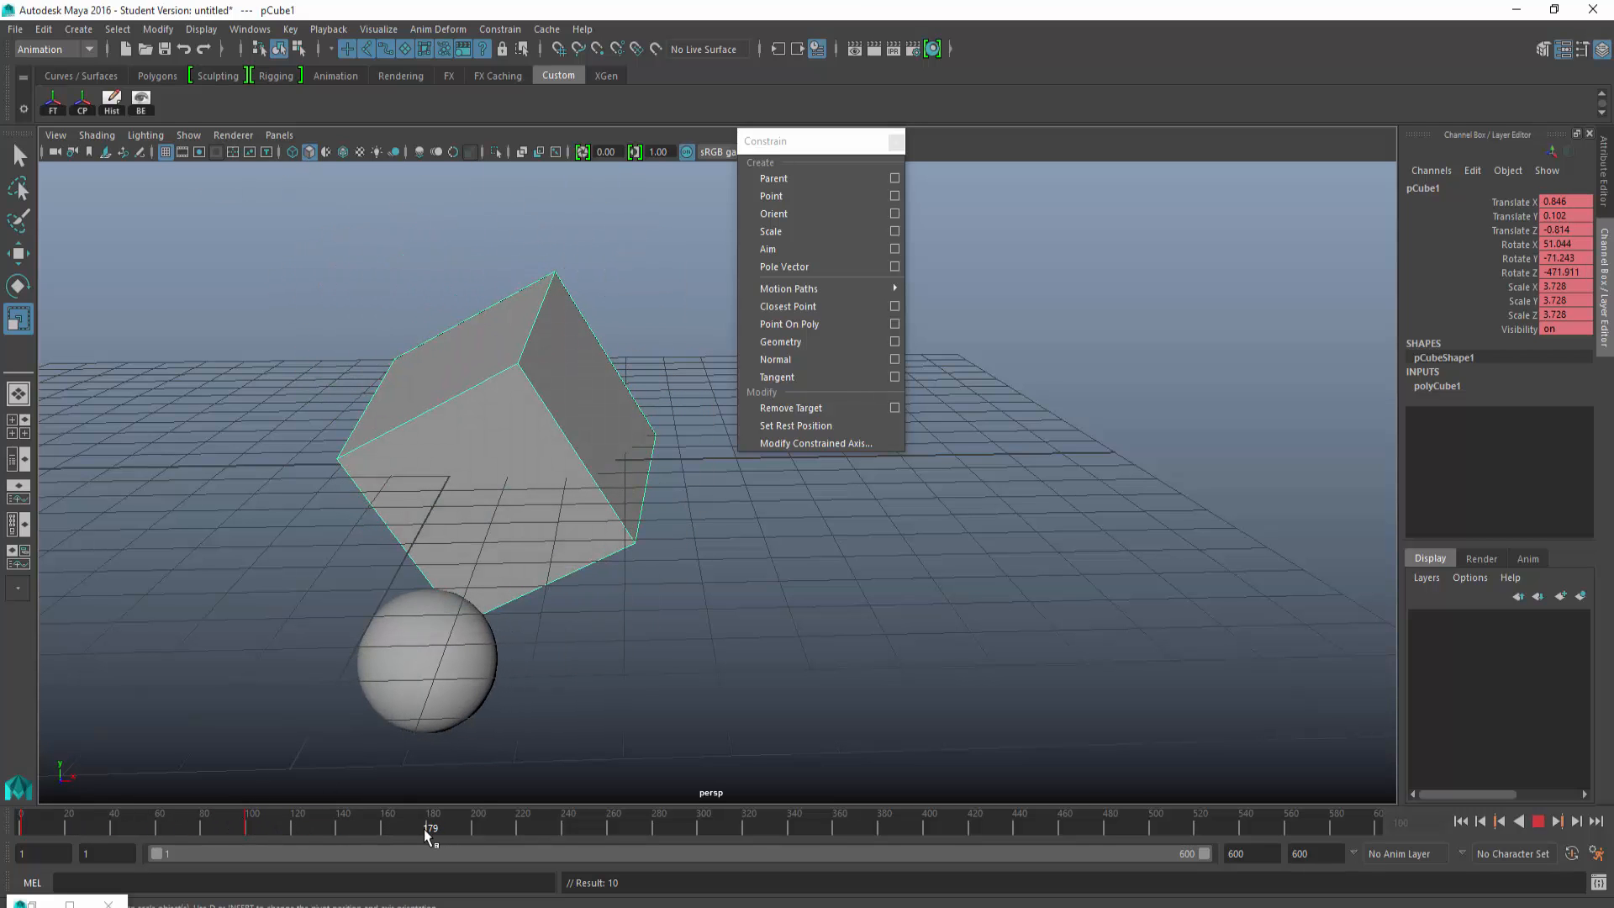
click(452, 683)
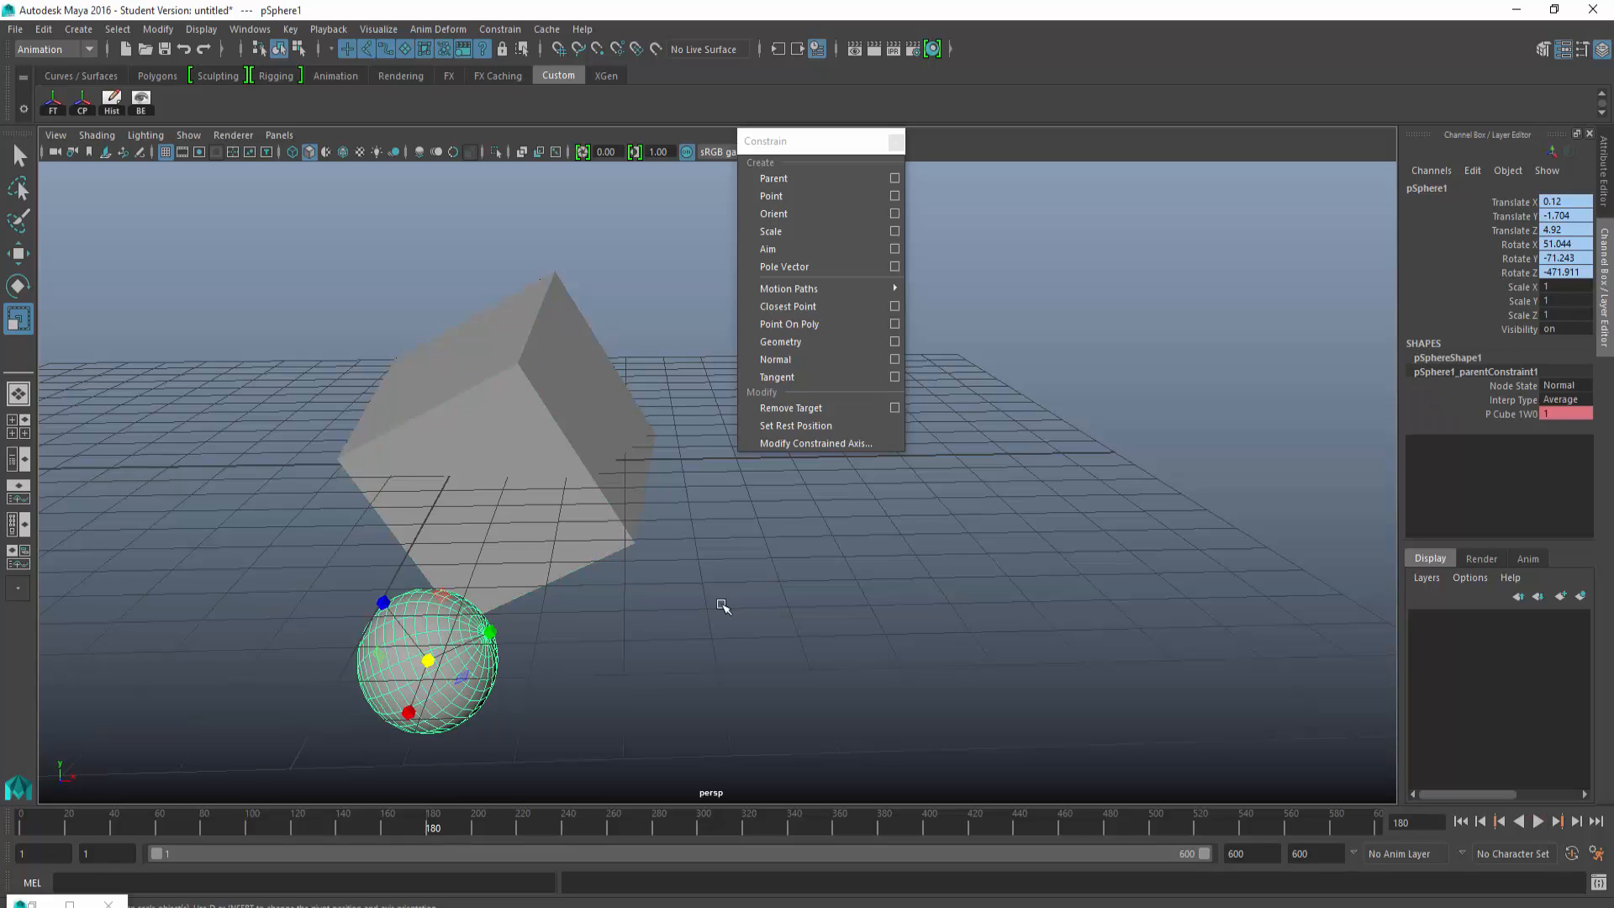
click(1504, 415)
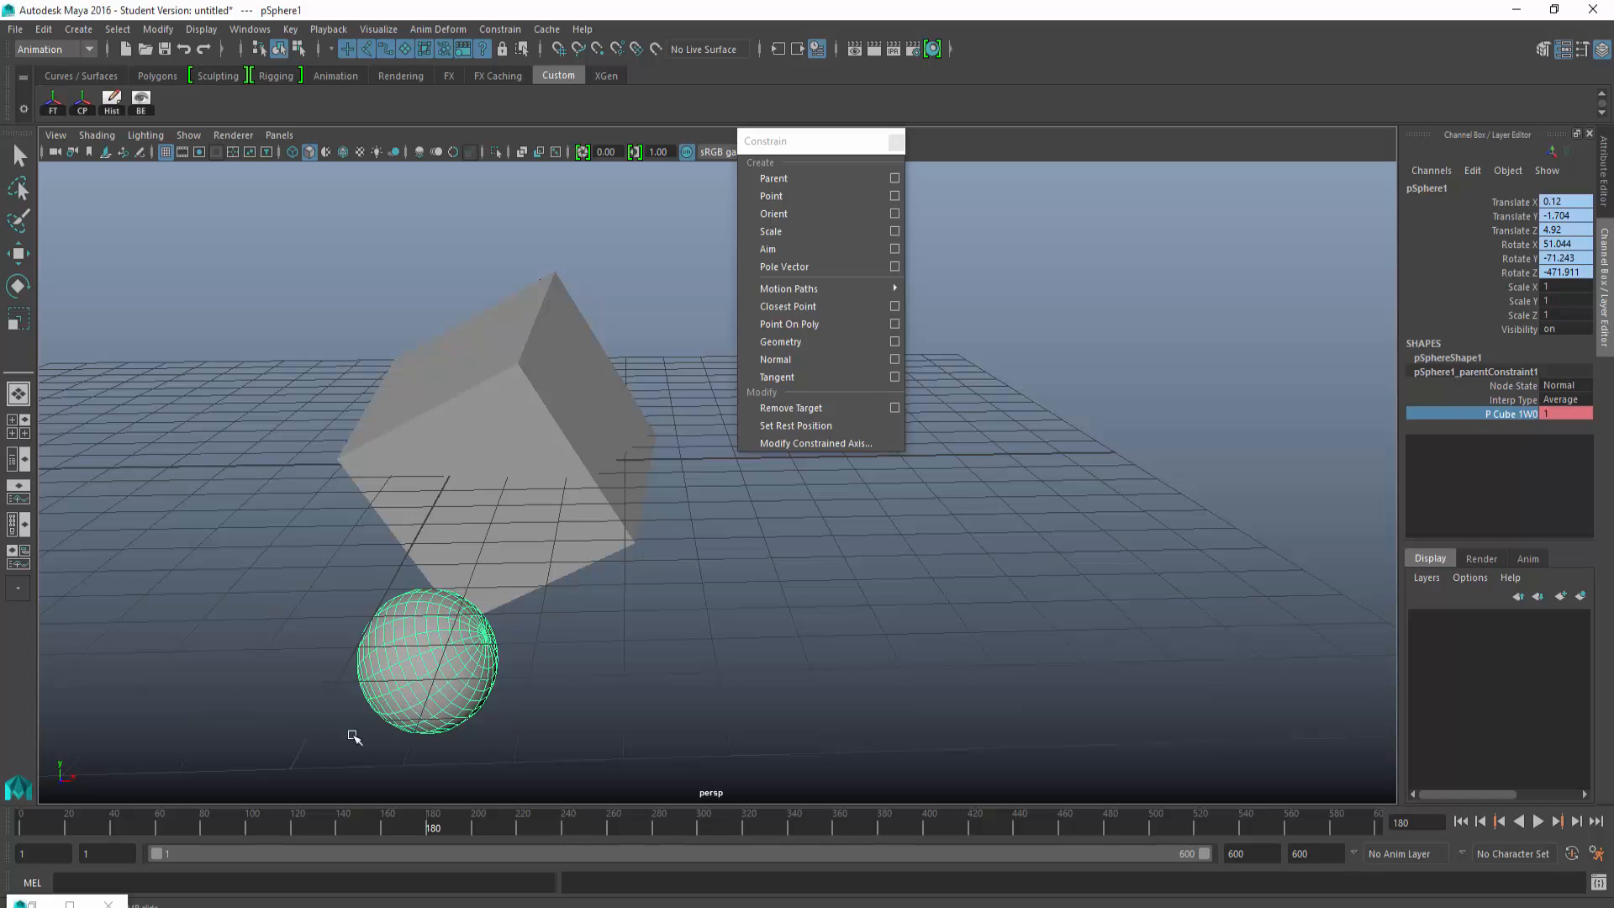
key(alt+v)
click(495, 473)
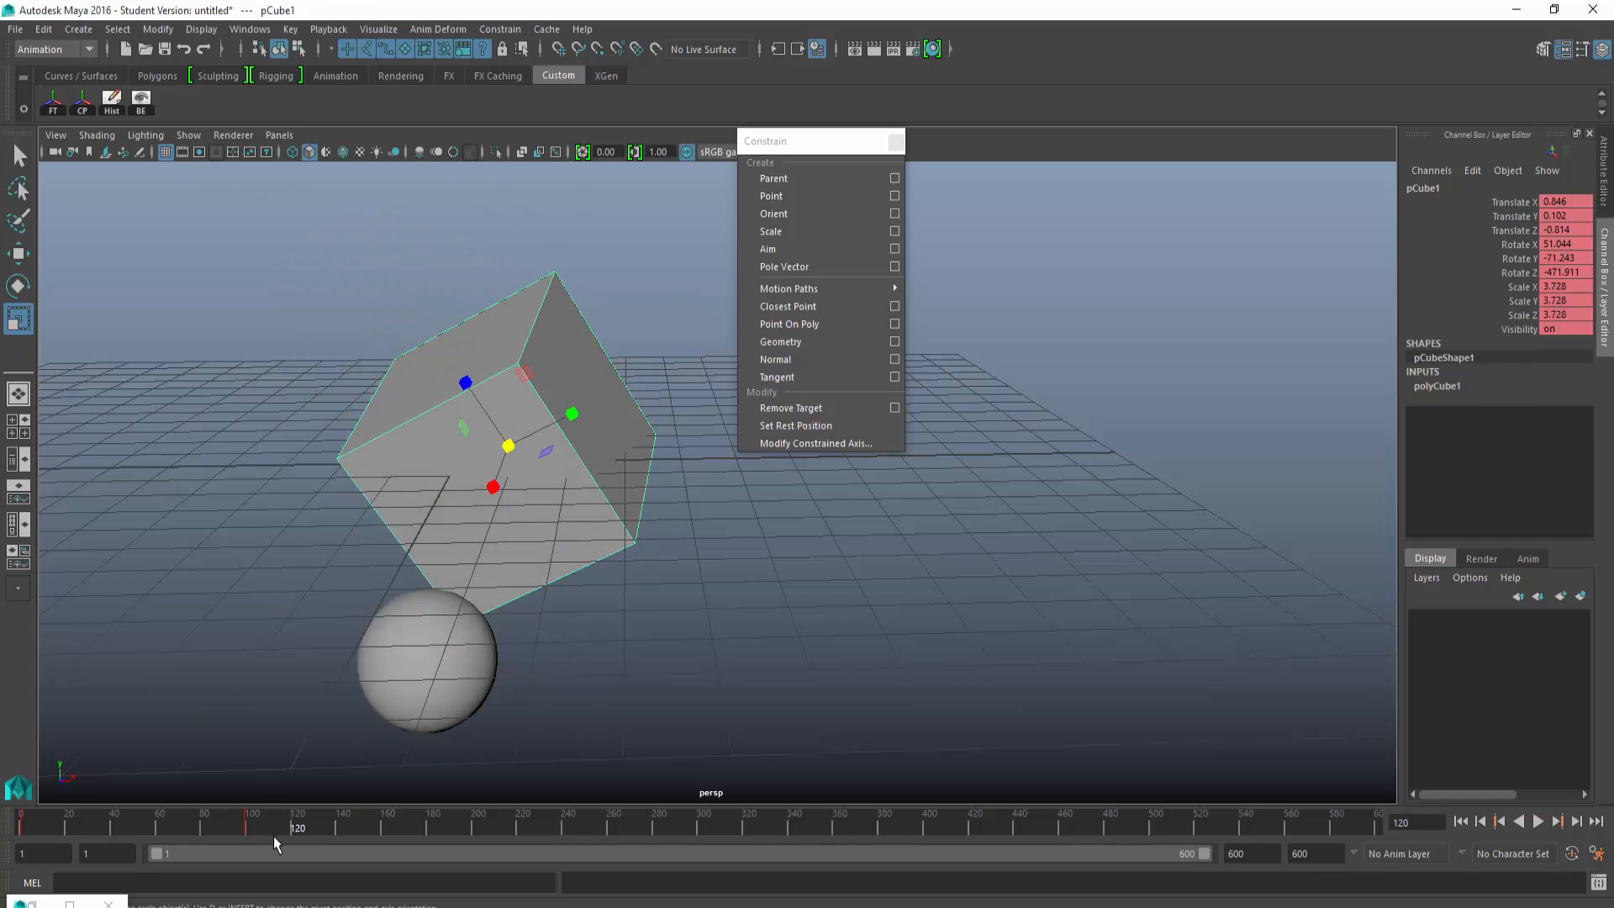
Step: At frame 100, key the sphere's P Cube 1W0 constraint weight at 1
click(245, 829)
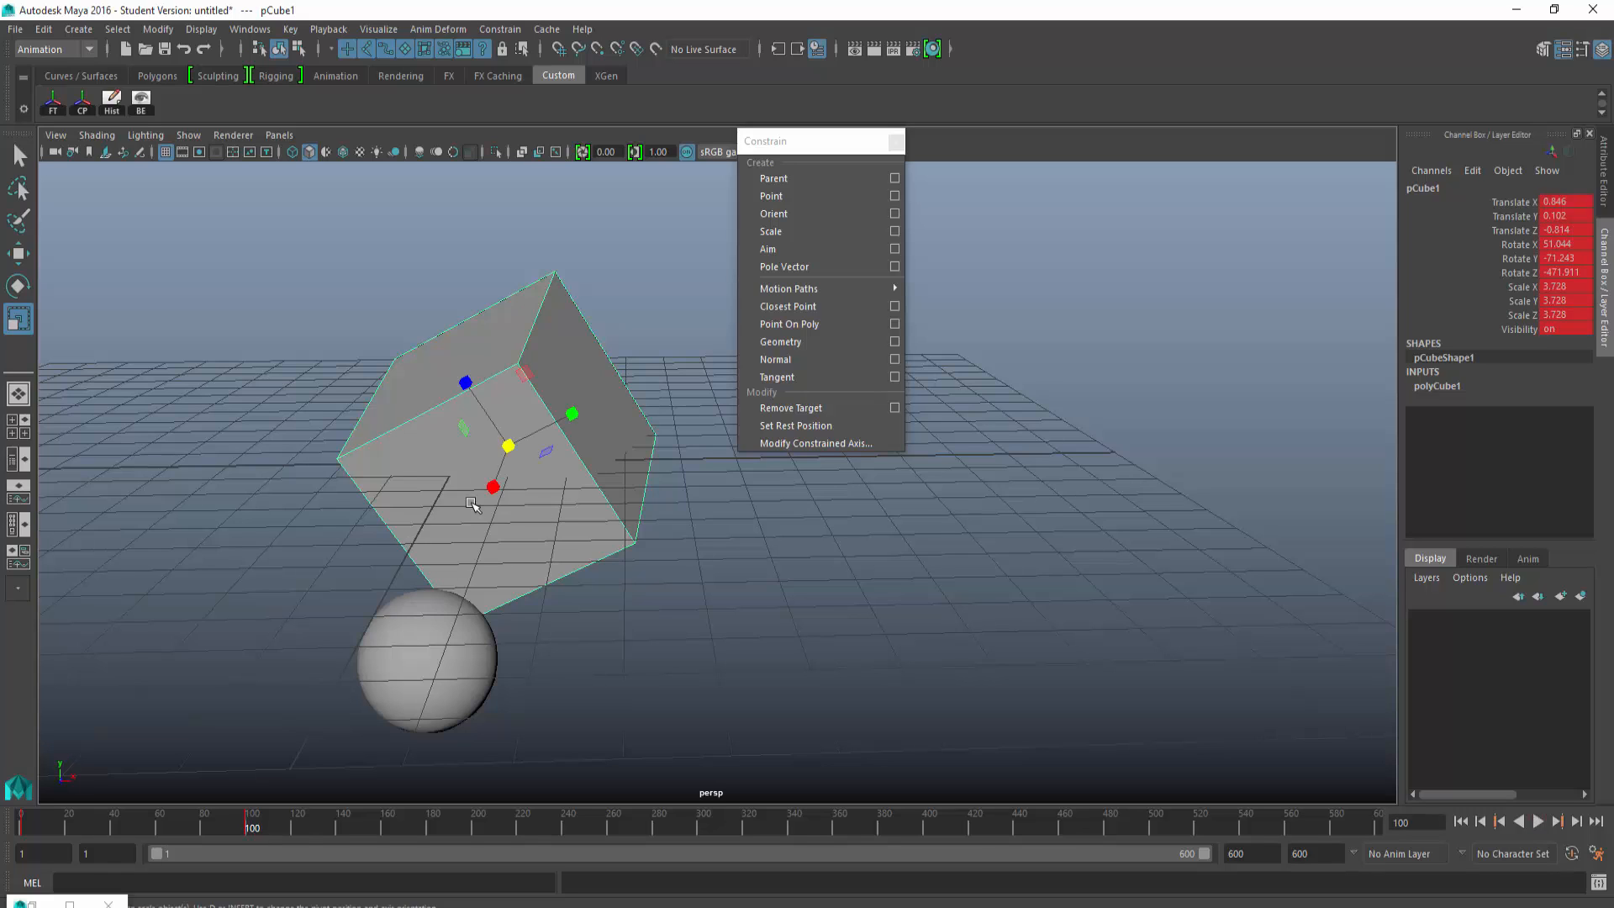
click(443, 628)
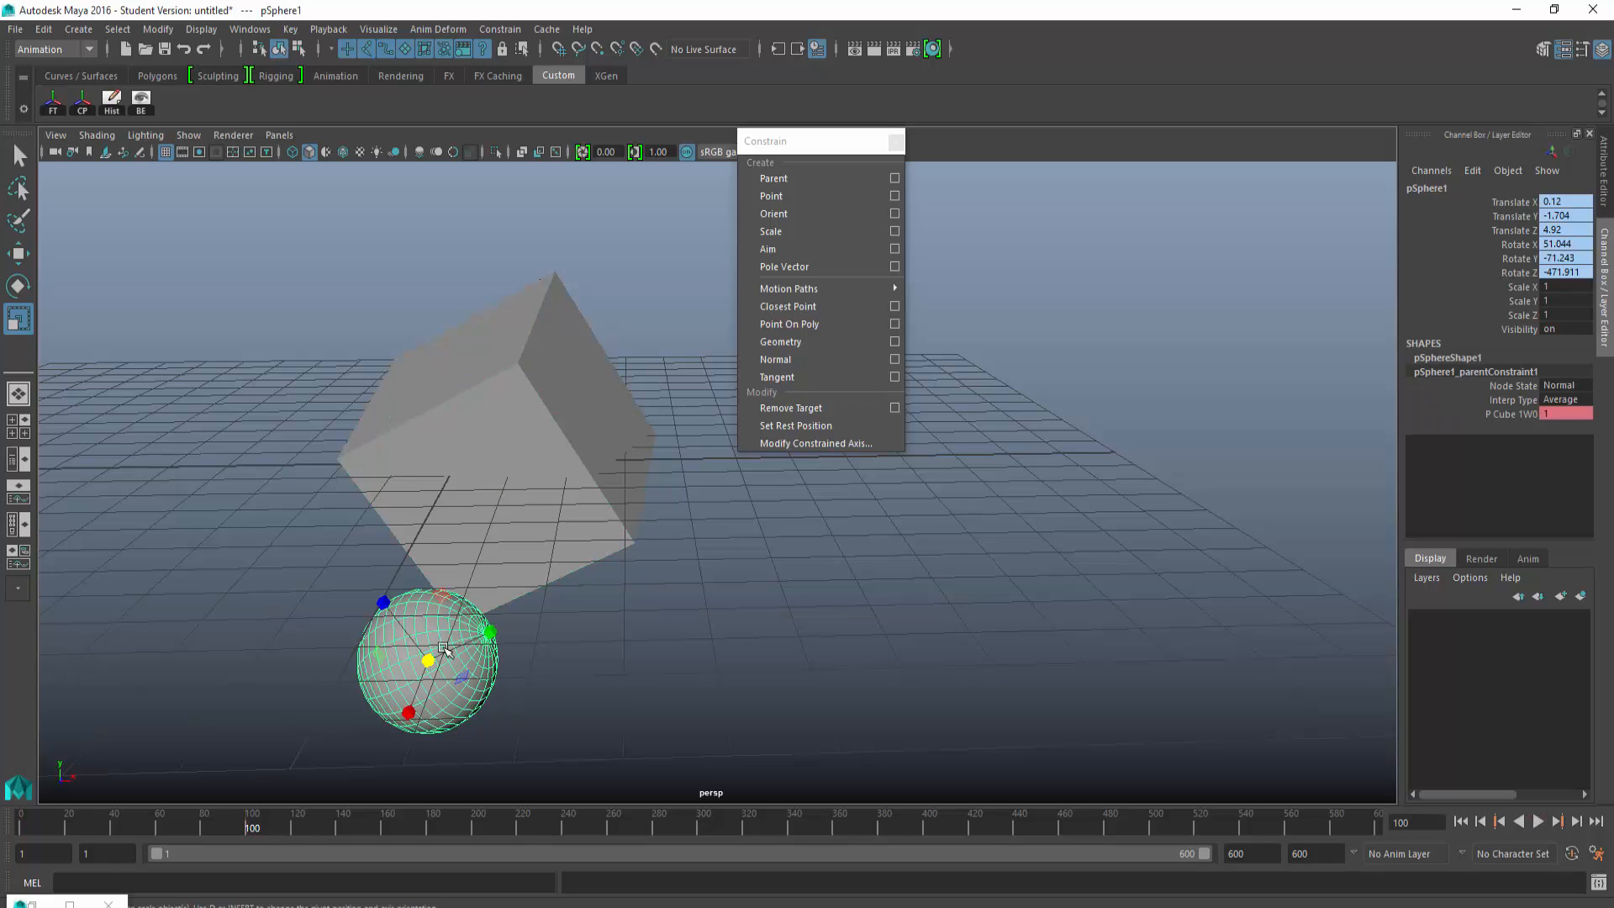
click(1503, 417)
right_click(1503, 417)
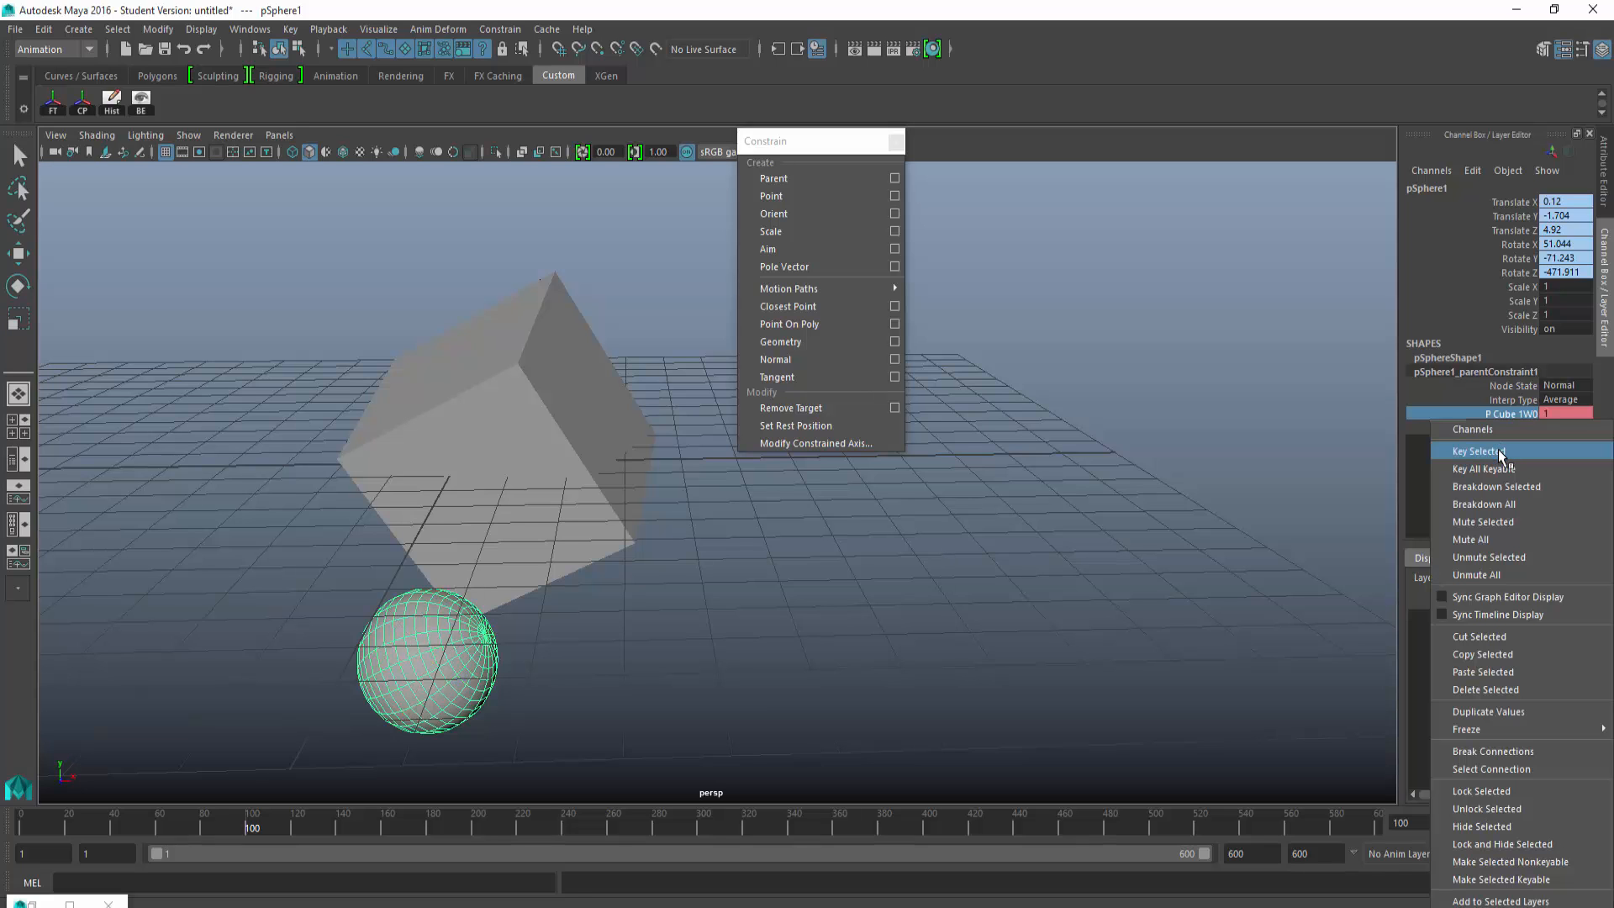
click(1498, 452)
Step: At frame 160, set the sphere's P Cube 1W0 constraint weight to 0 and key it
drag(280, 839, 389, 831)
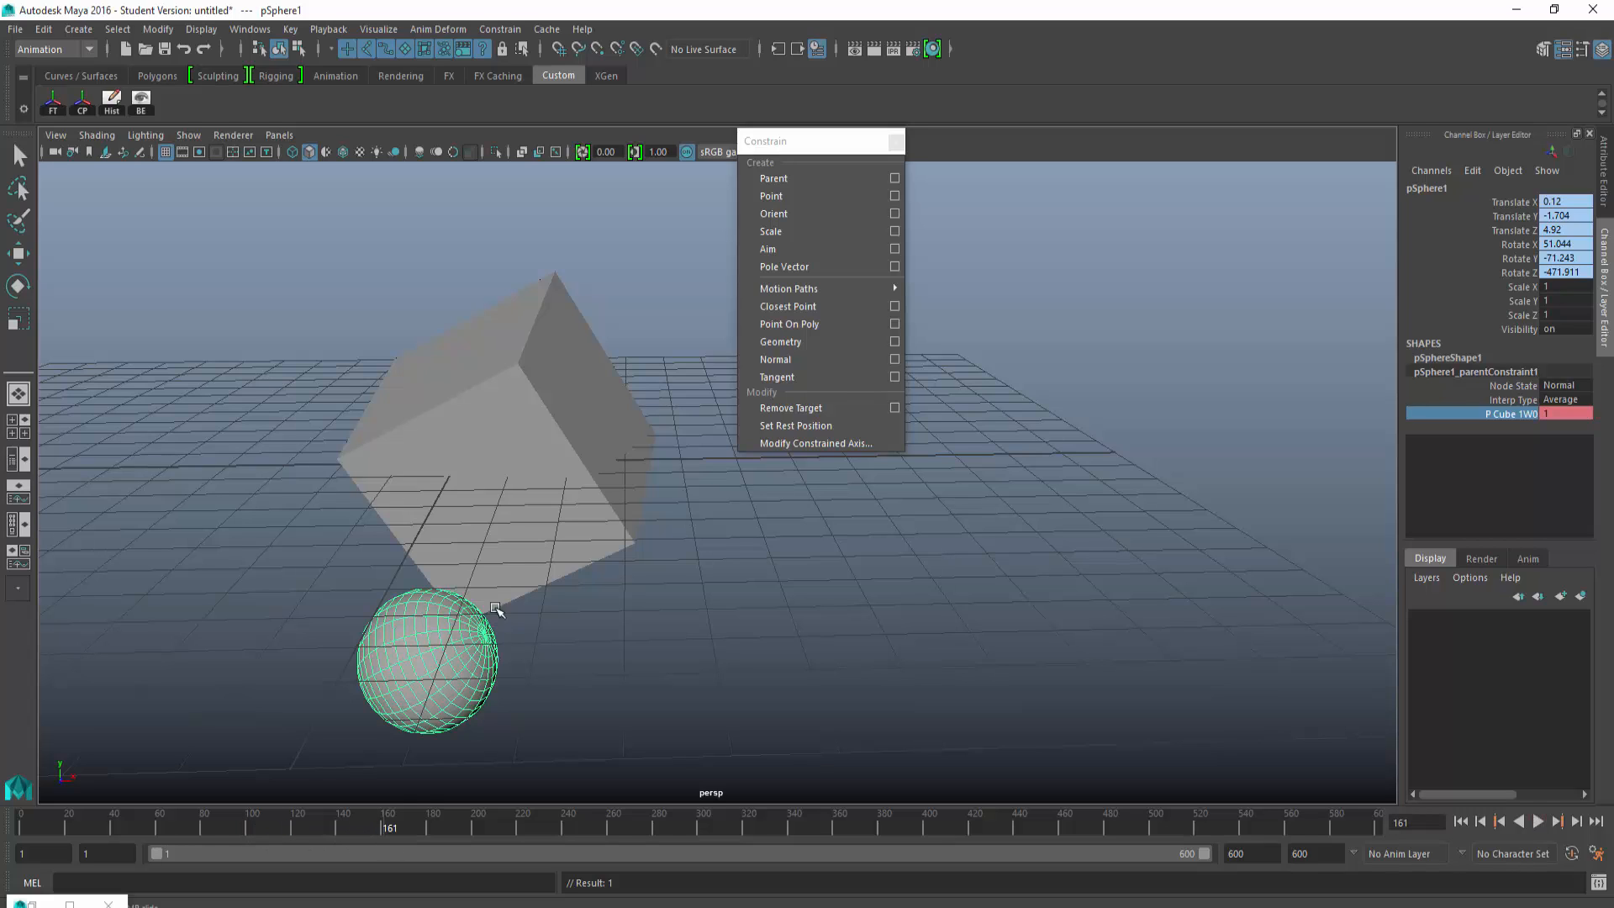
click(380, 830)
double_click(1554, 413)
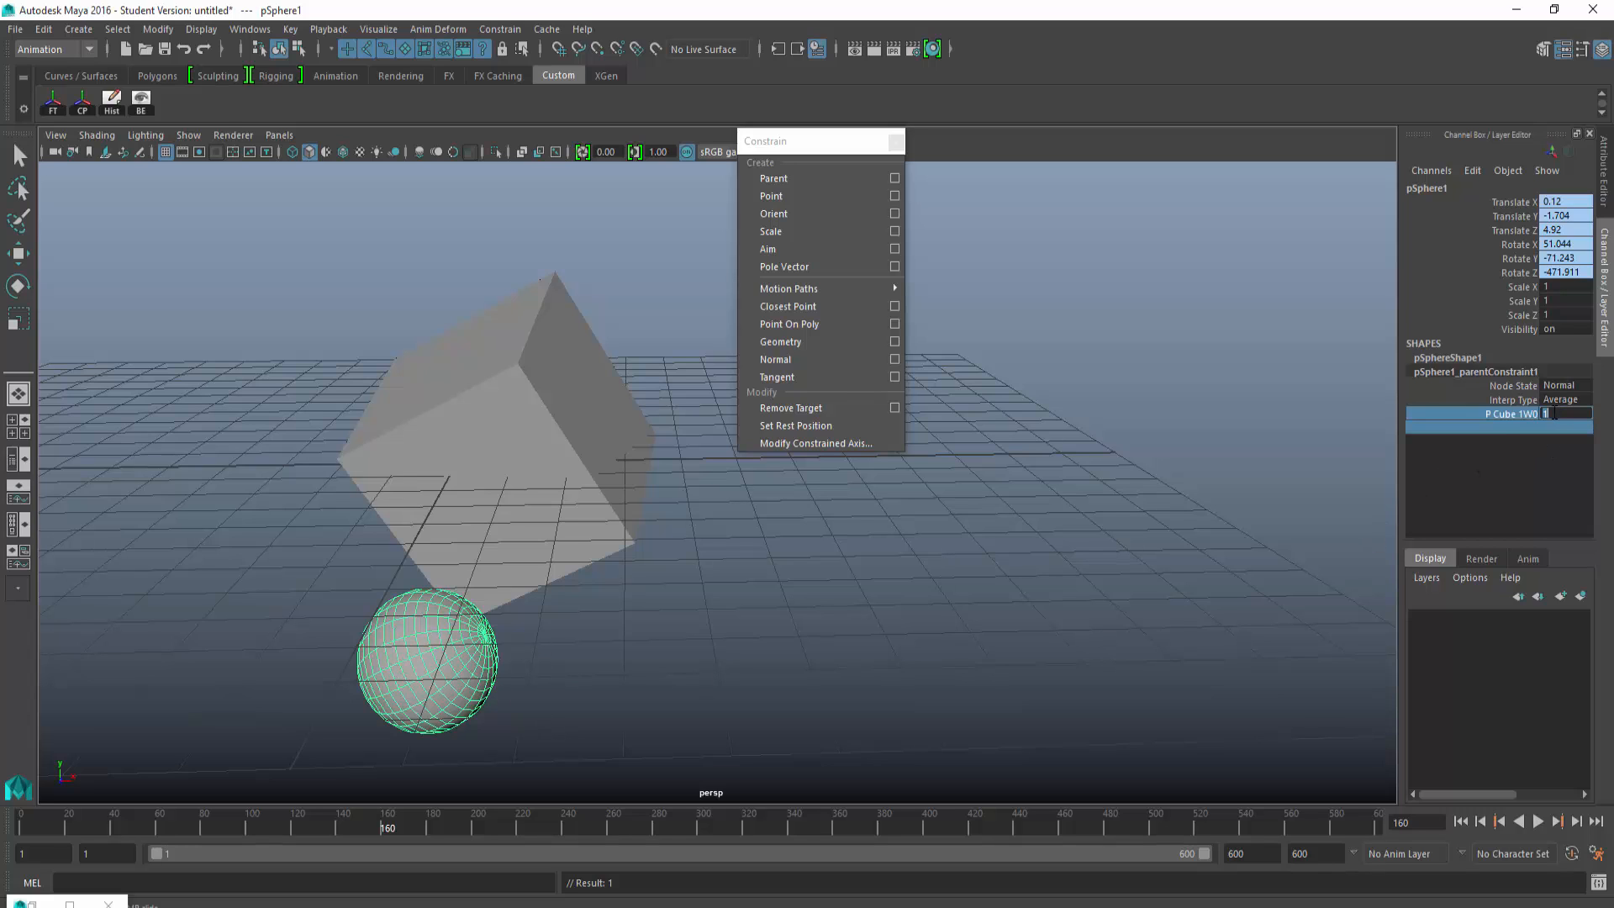
text(0)
key(Return)
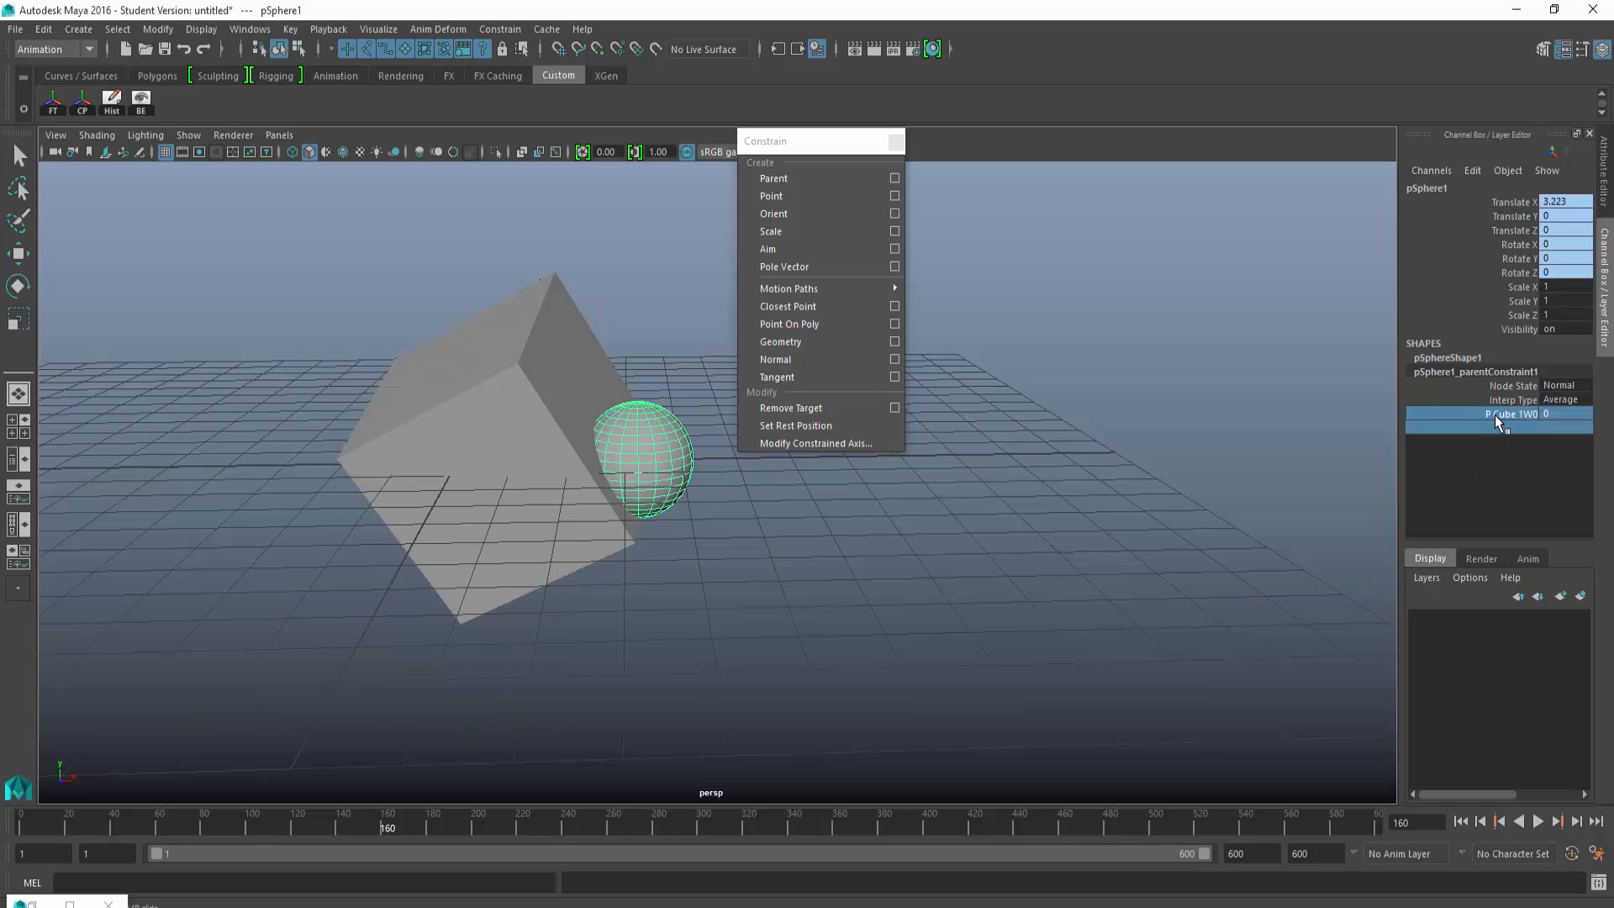
right_click(1494, 415)
click(1492, 447)
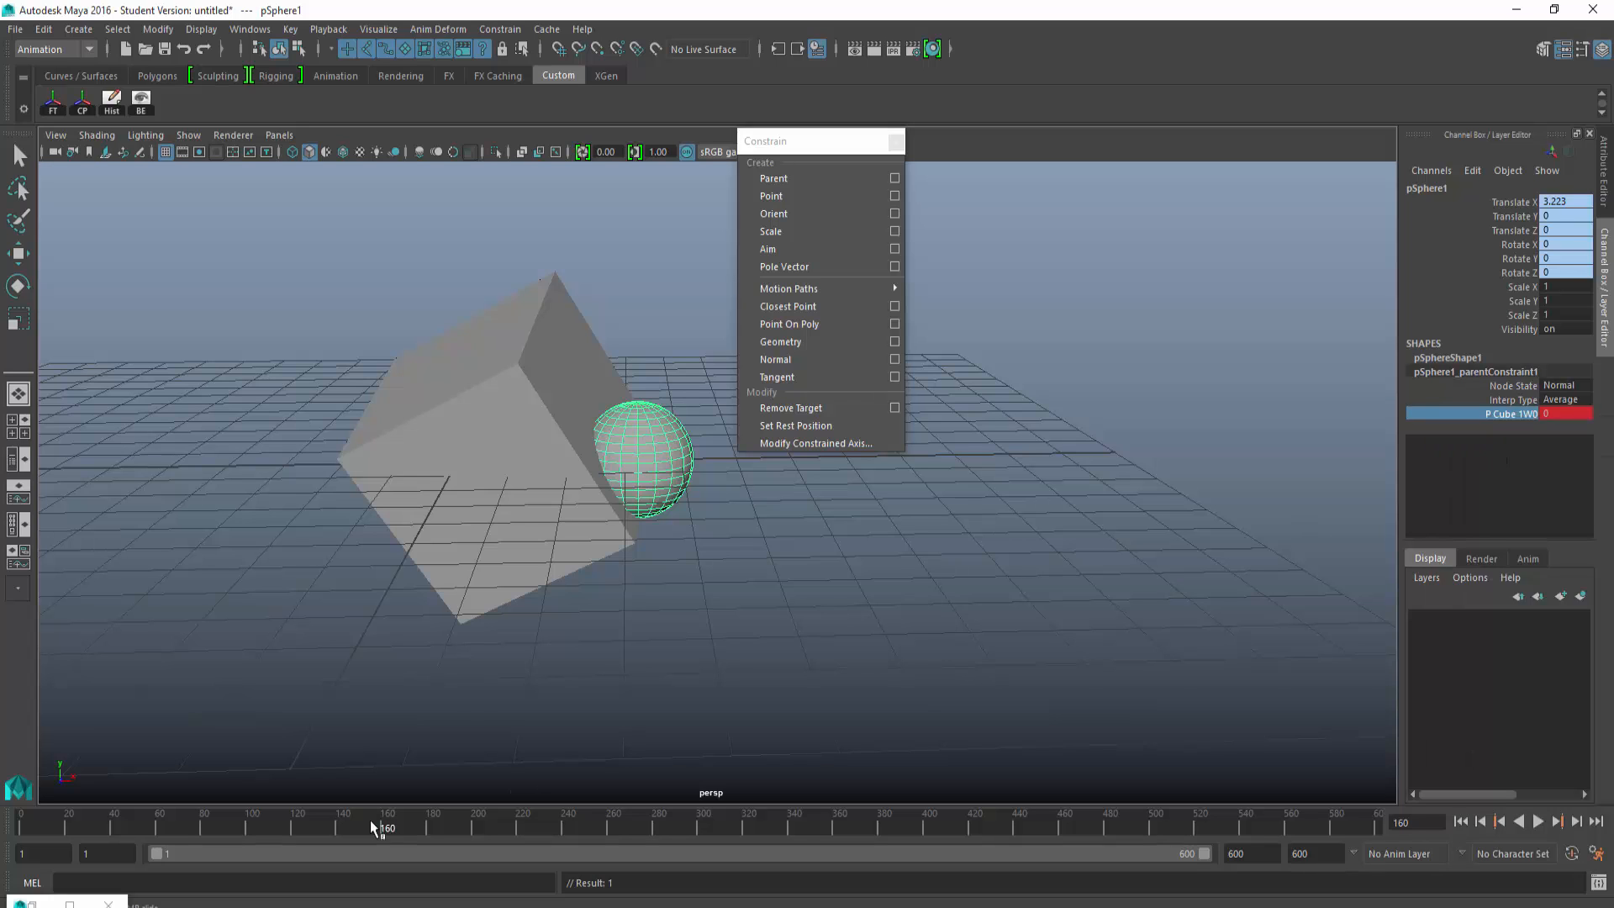
Step: At frame 180, move the cube to about X -4.55, Y 3.5, Z -1.99, shrink it to about 0.73, and key it
mouse_move(369, 820)
mouse_down()
mouse_move(72, 818)
mouse_move(399, 828)
mouse_up()
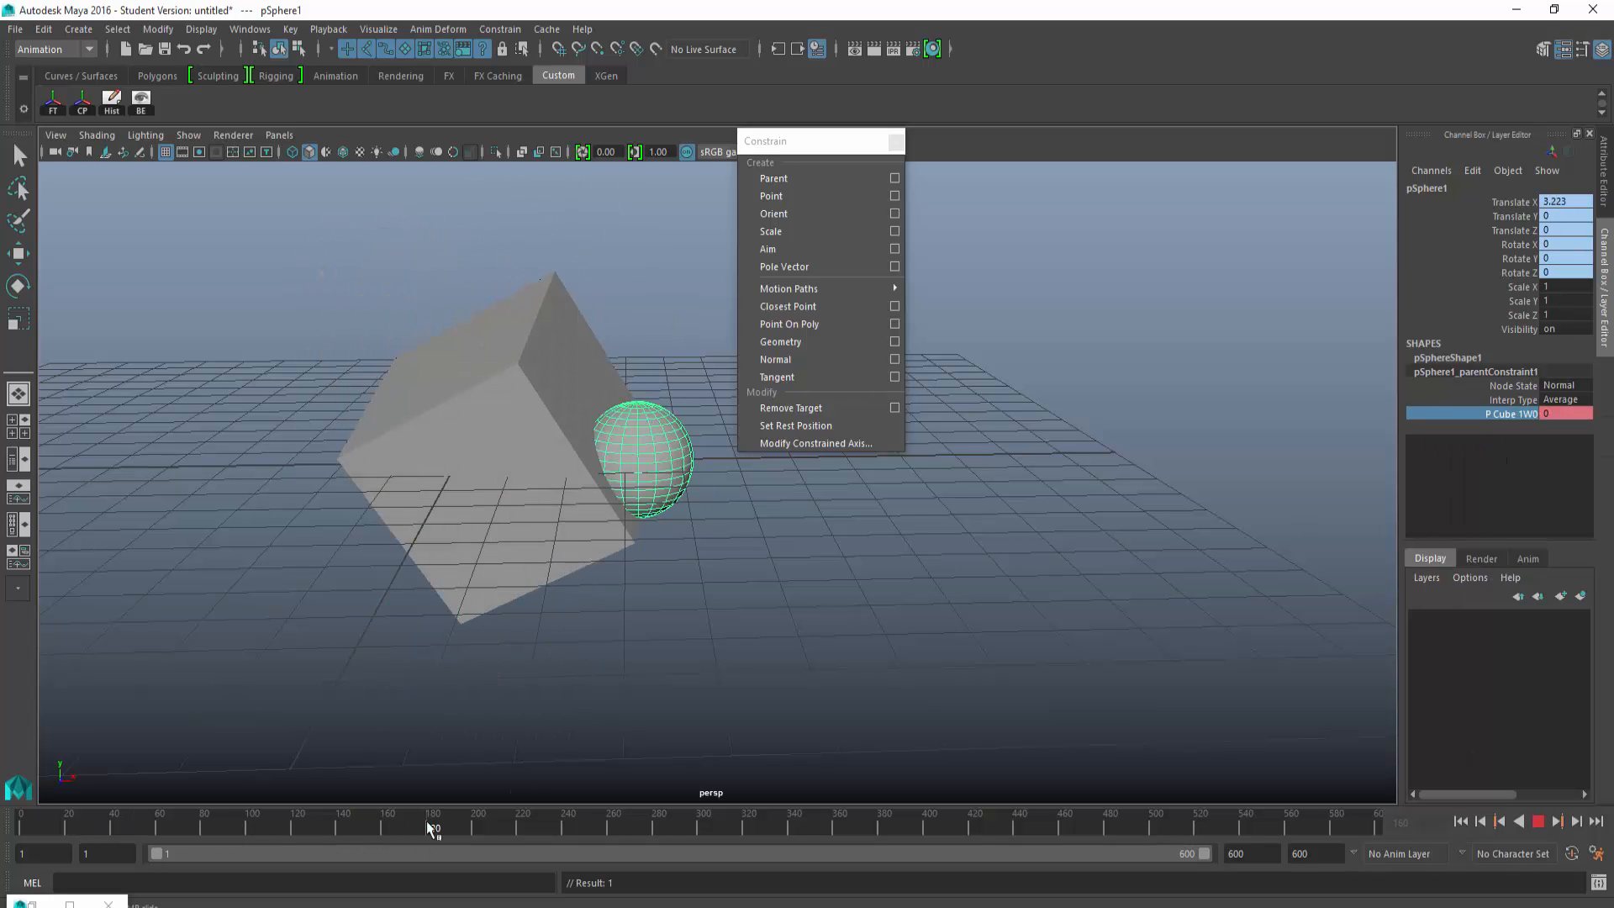
click(481, 536)
key(r)
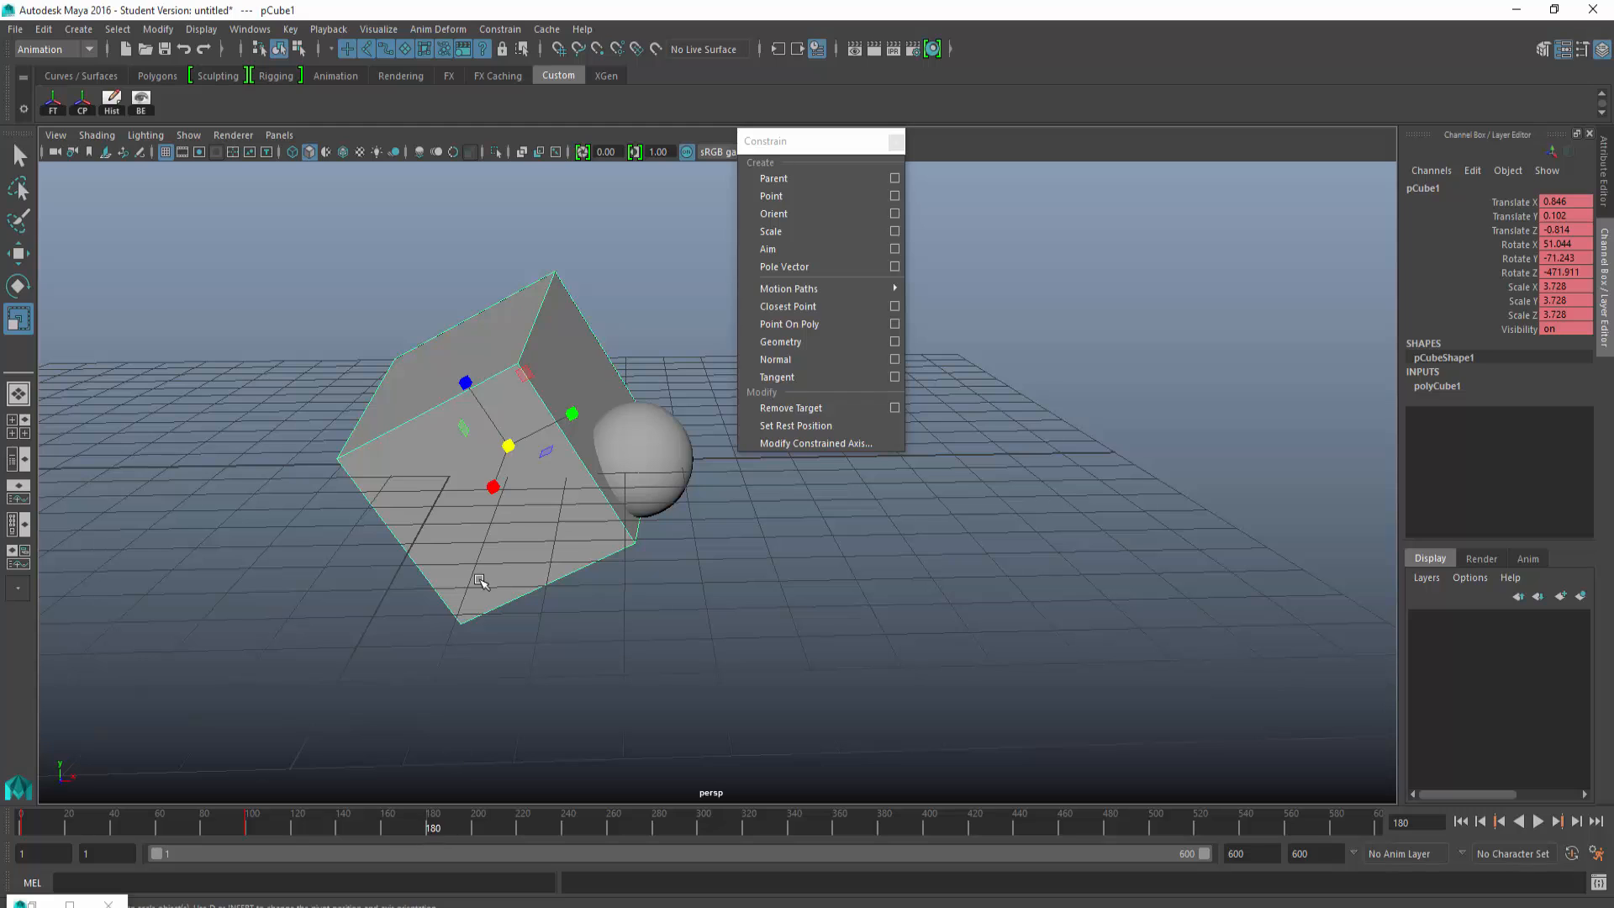
key(w)
drag(507, 446, 3, 271)
key(r)
key(s)
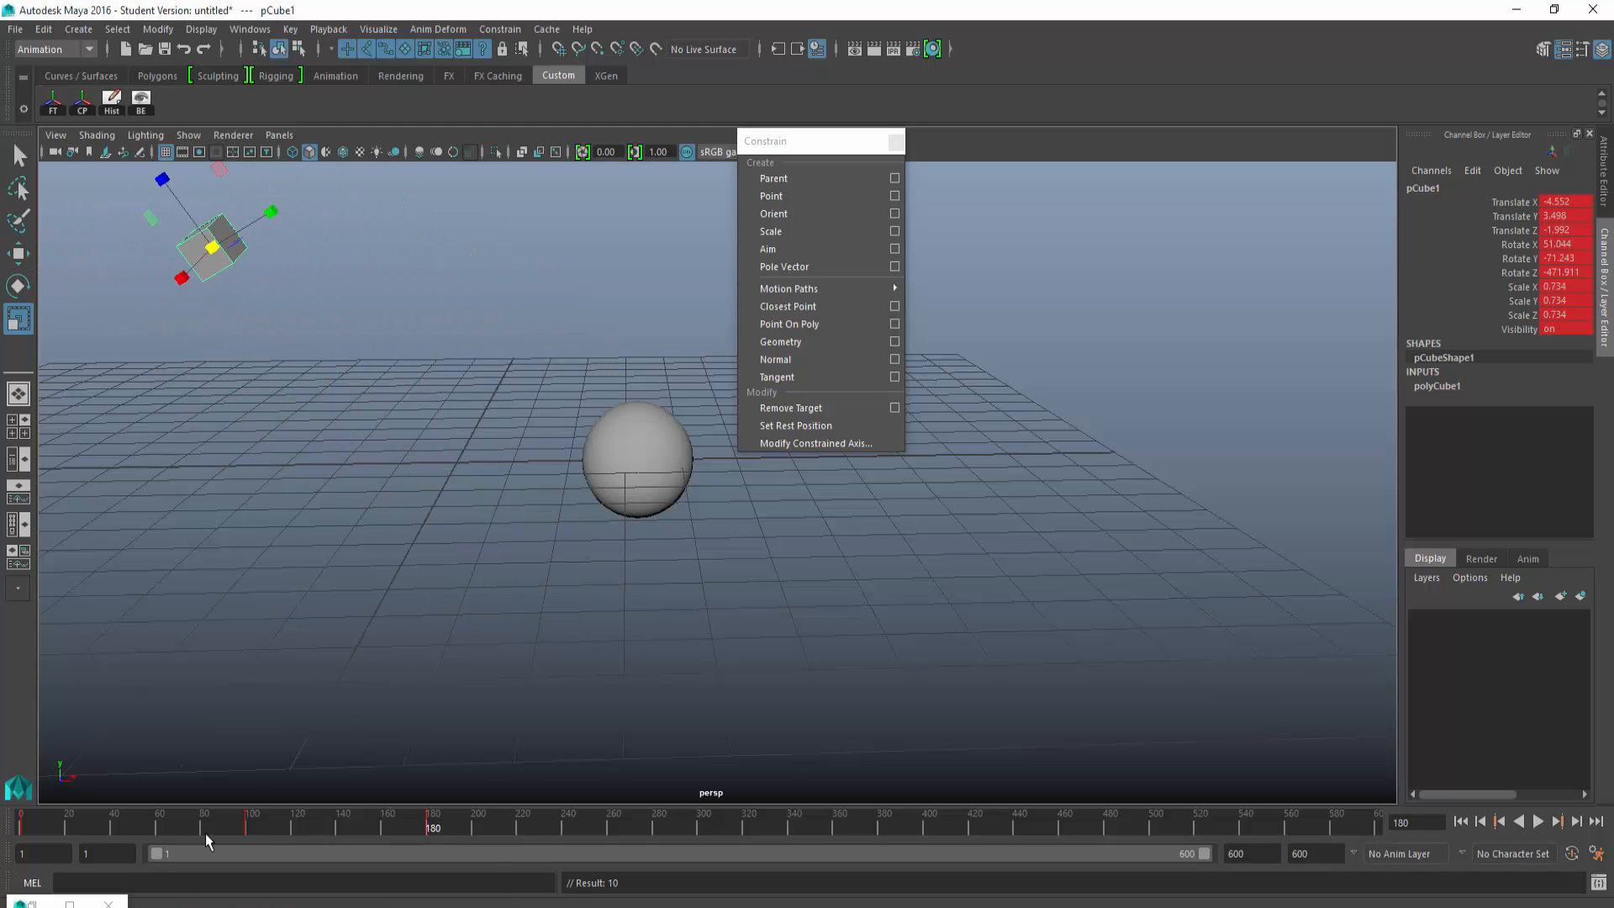
Step: Scrub the timeline from frame 1 past frame 180 to check how the keyed weight affects the sphere's motion
drag(20, 827, 435, 832)
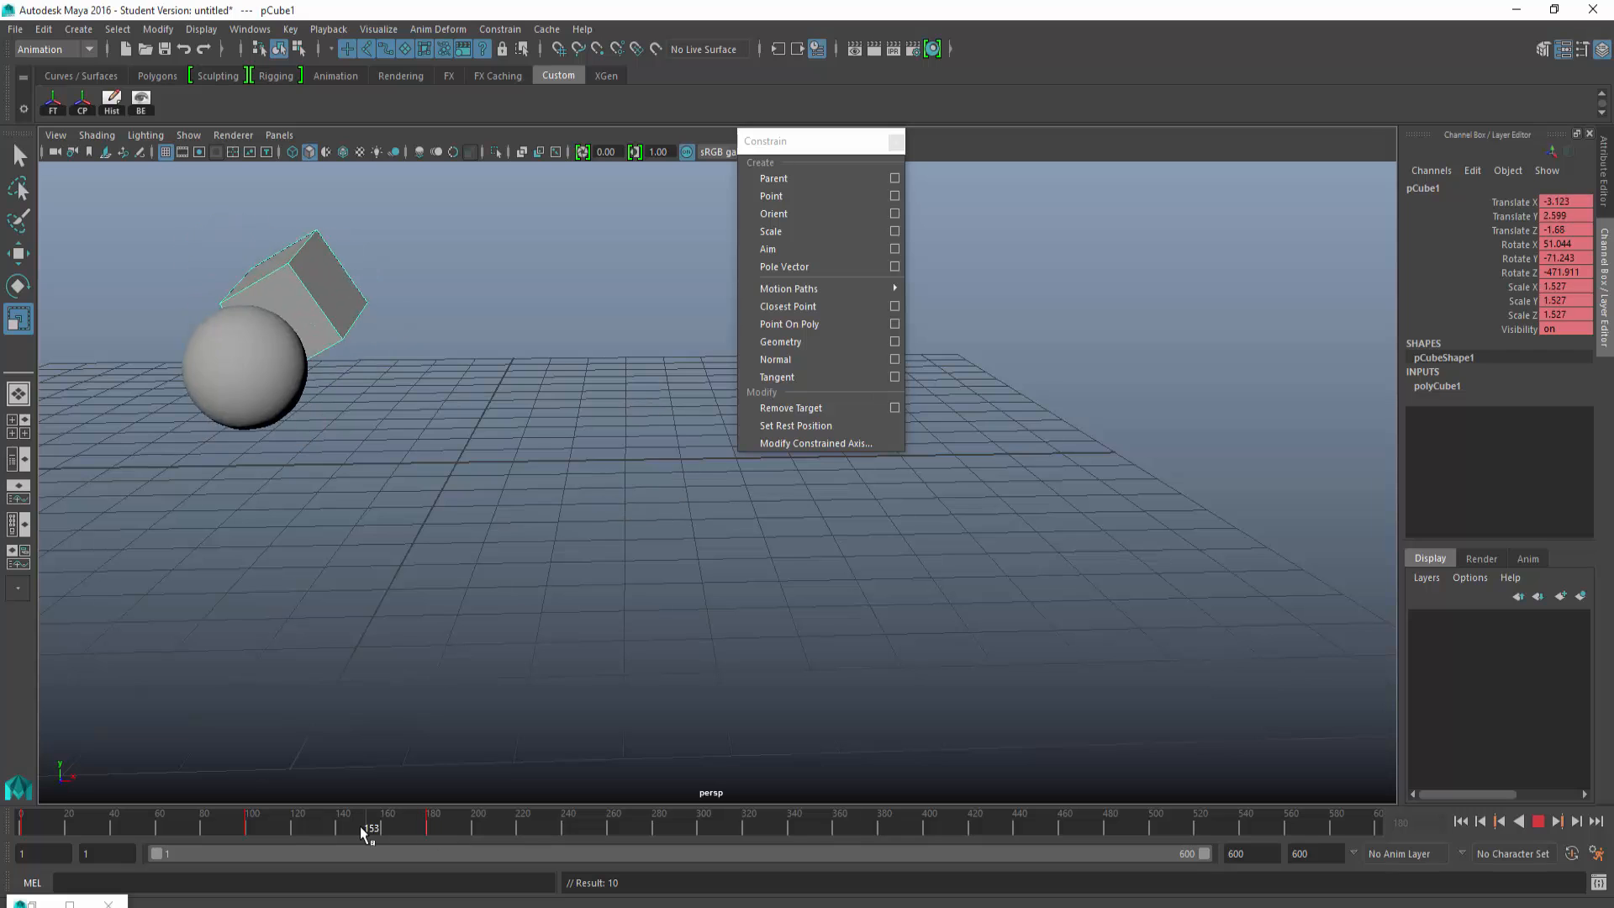
click(465, 828)
alt+middle_drag(533, 523, 571, 603)
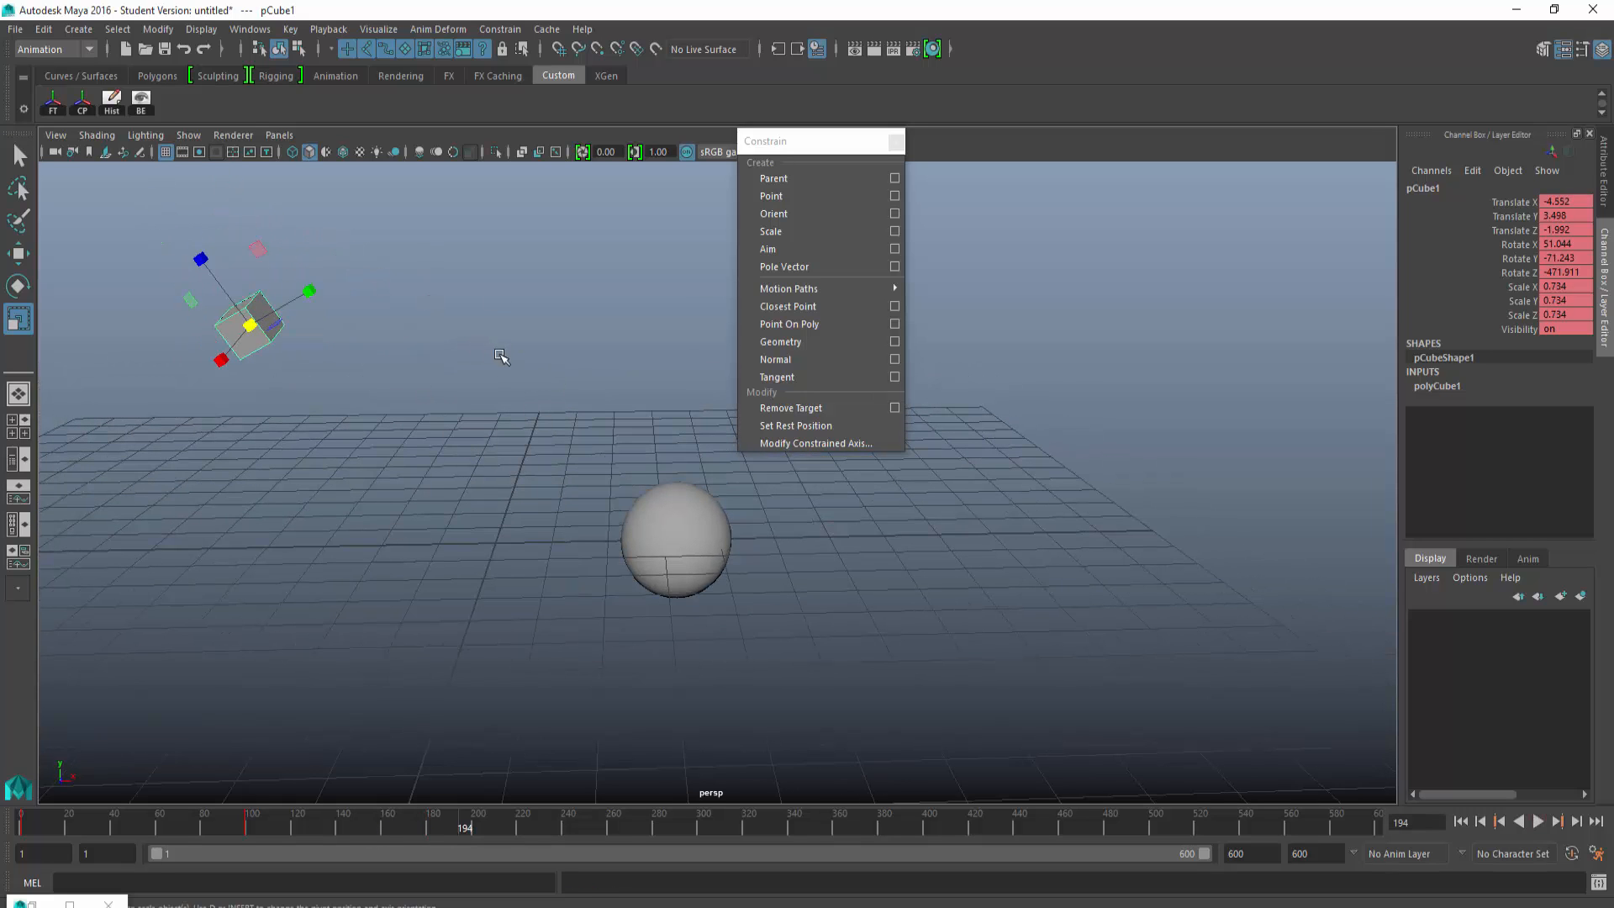
Step: Start a new scene and create a polygon cube at the origin
key(ctrl+n)
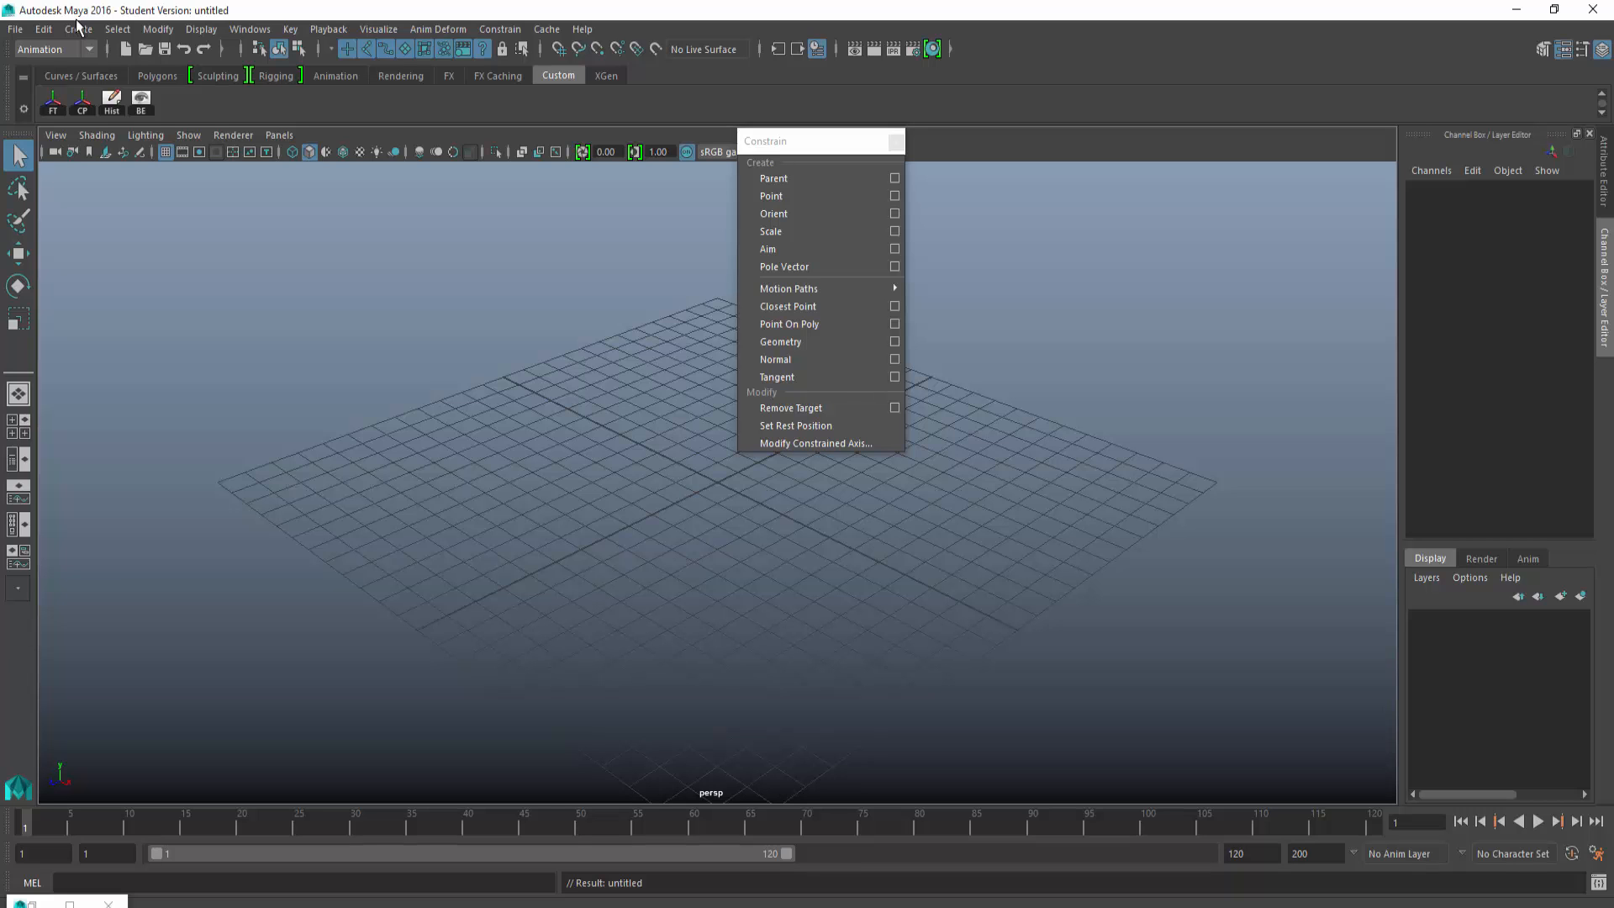
click(78, 29)
mouse_move(161, 99)
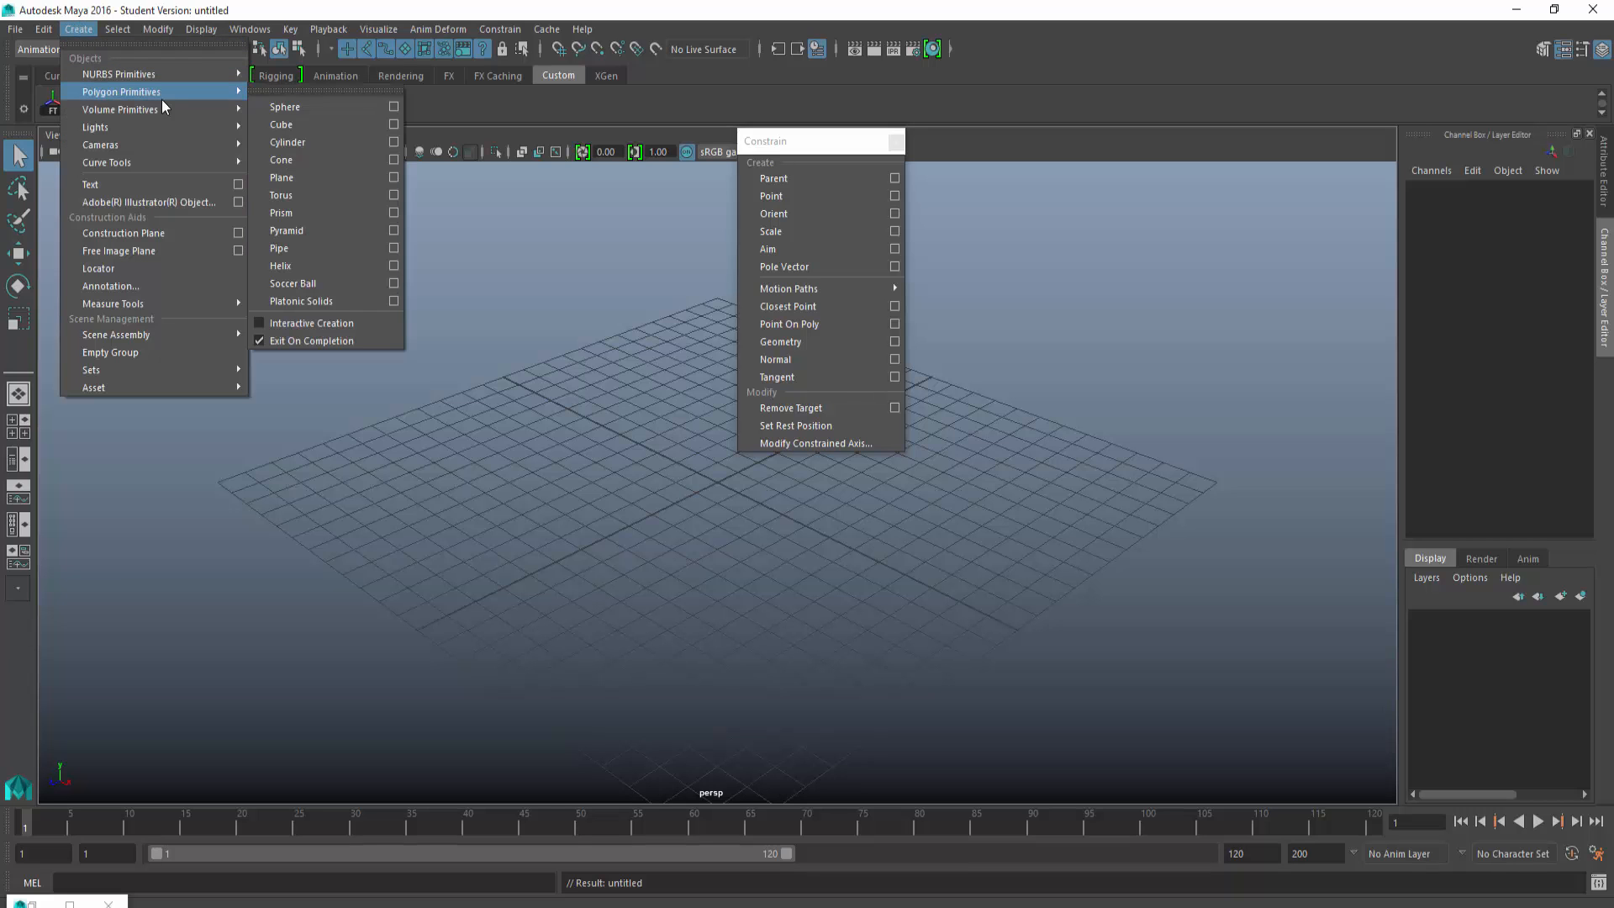
click(321, 119)
alt+drag(660, 507, 446, 421)
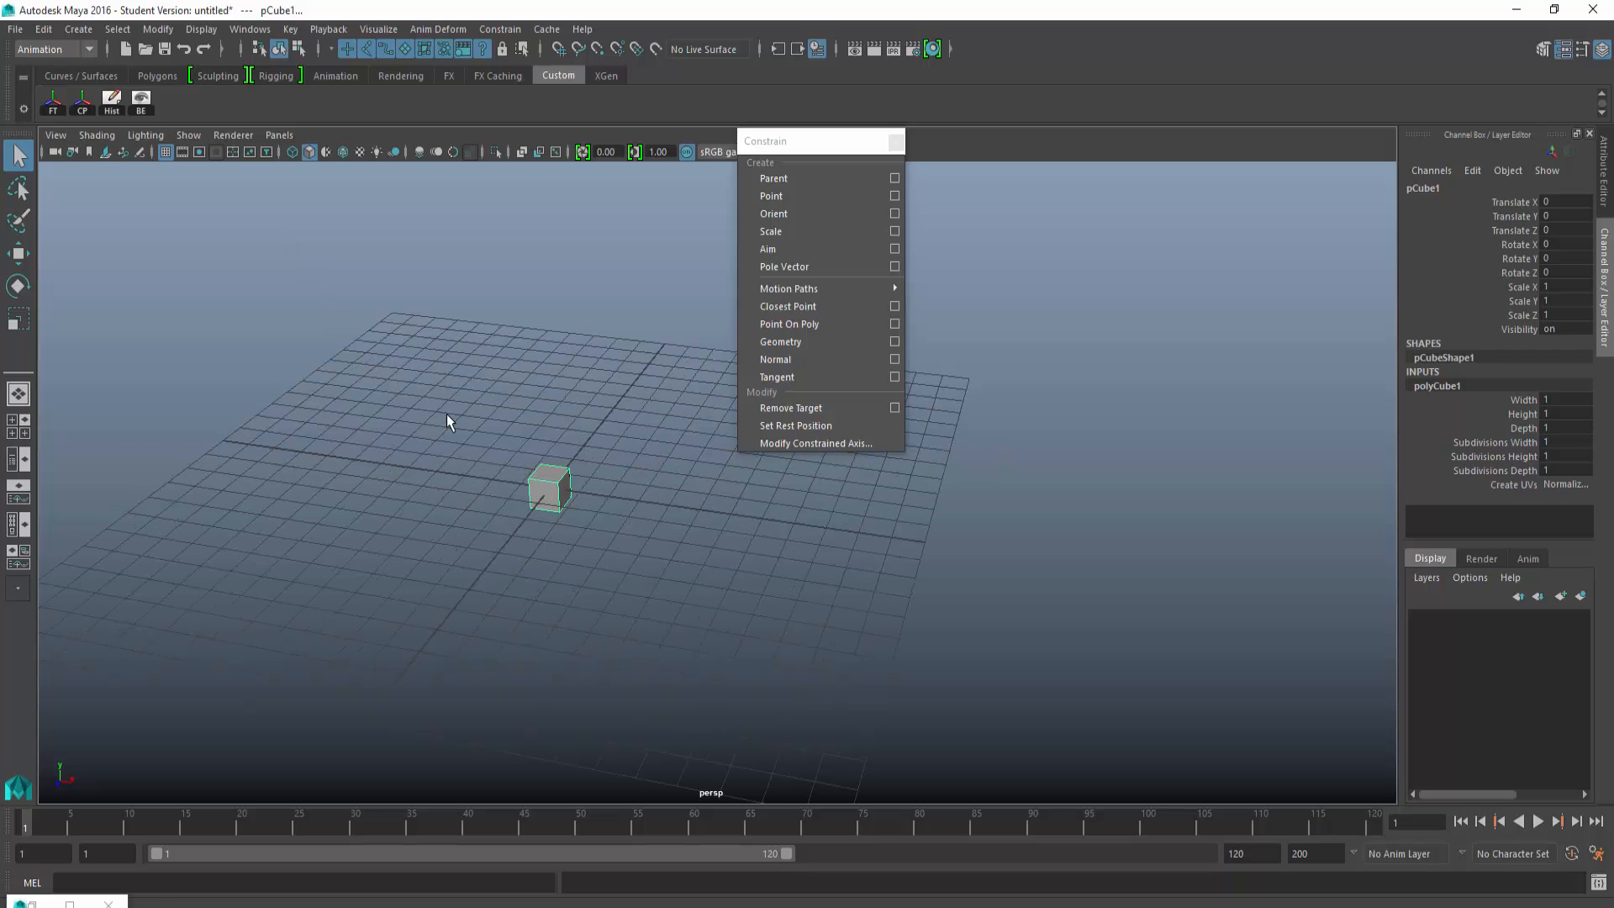
Step: Duplicate the cube and move the copy about 2.44 units along X
key(ctrl+d)
key(w)
drag(630, 497, 696, 512)
key(q)
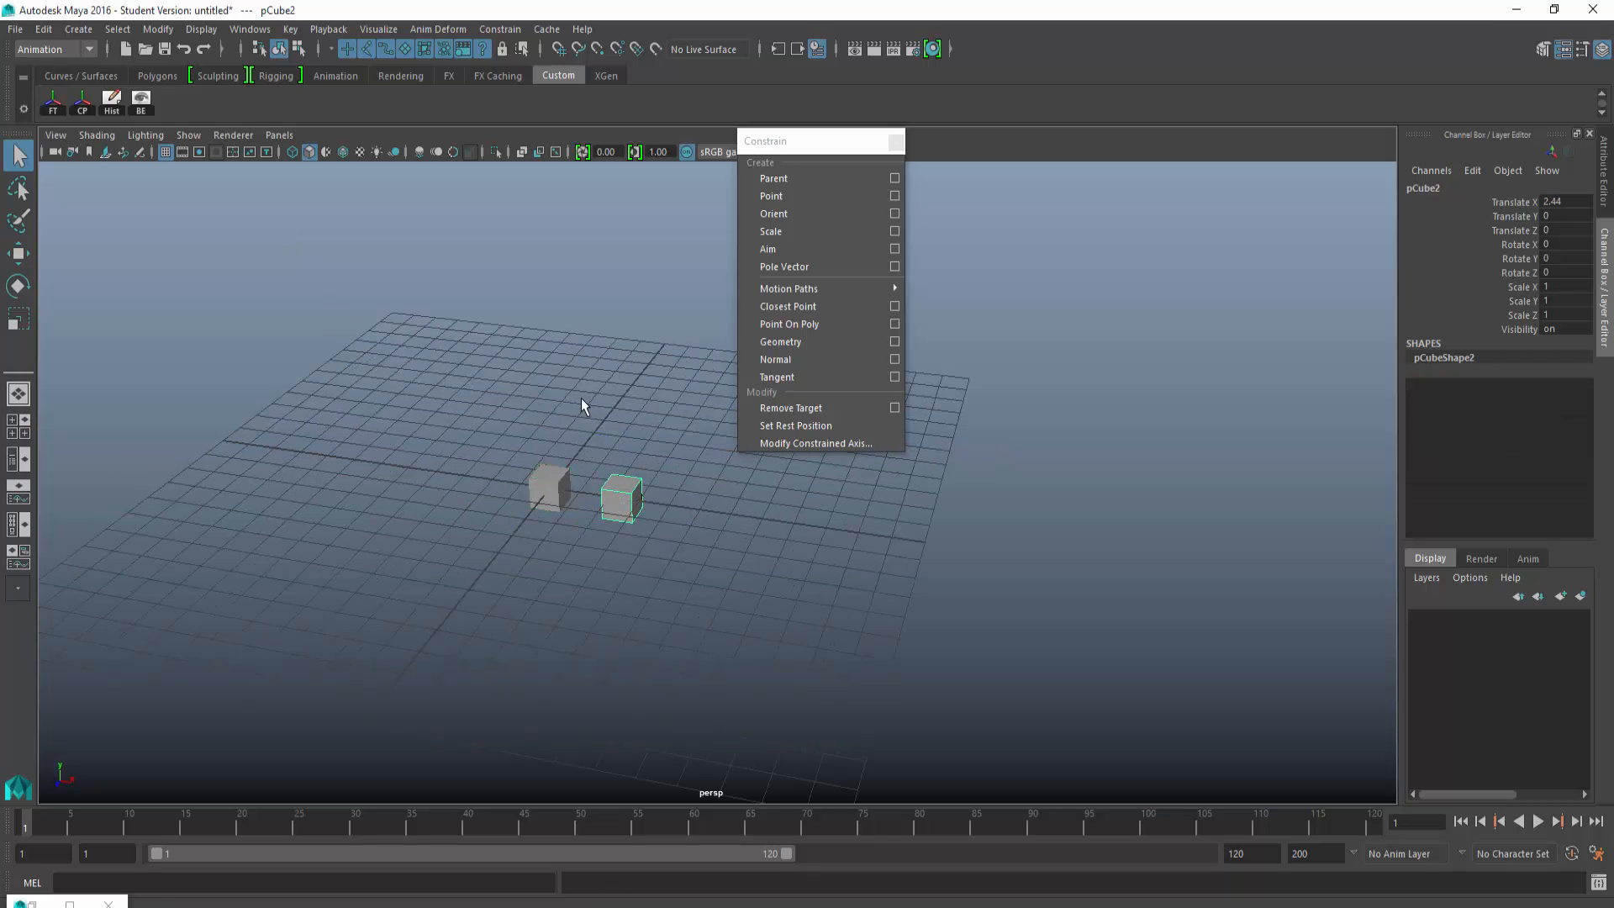
click(582, 397)
alt+drag(582, 397, 485, 285)
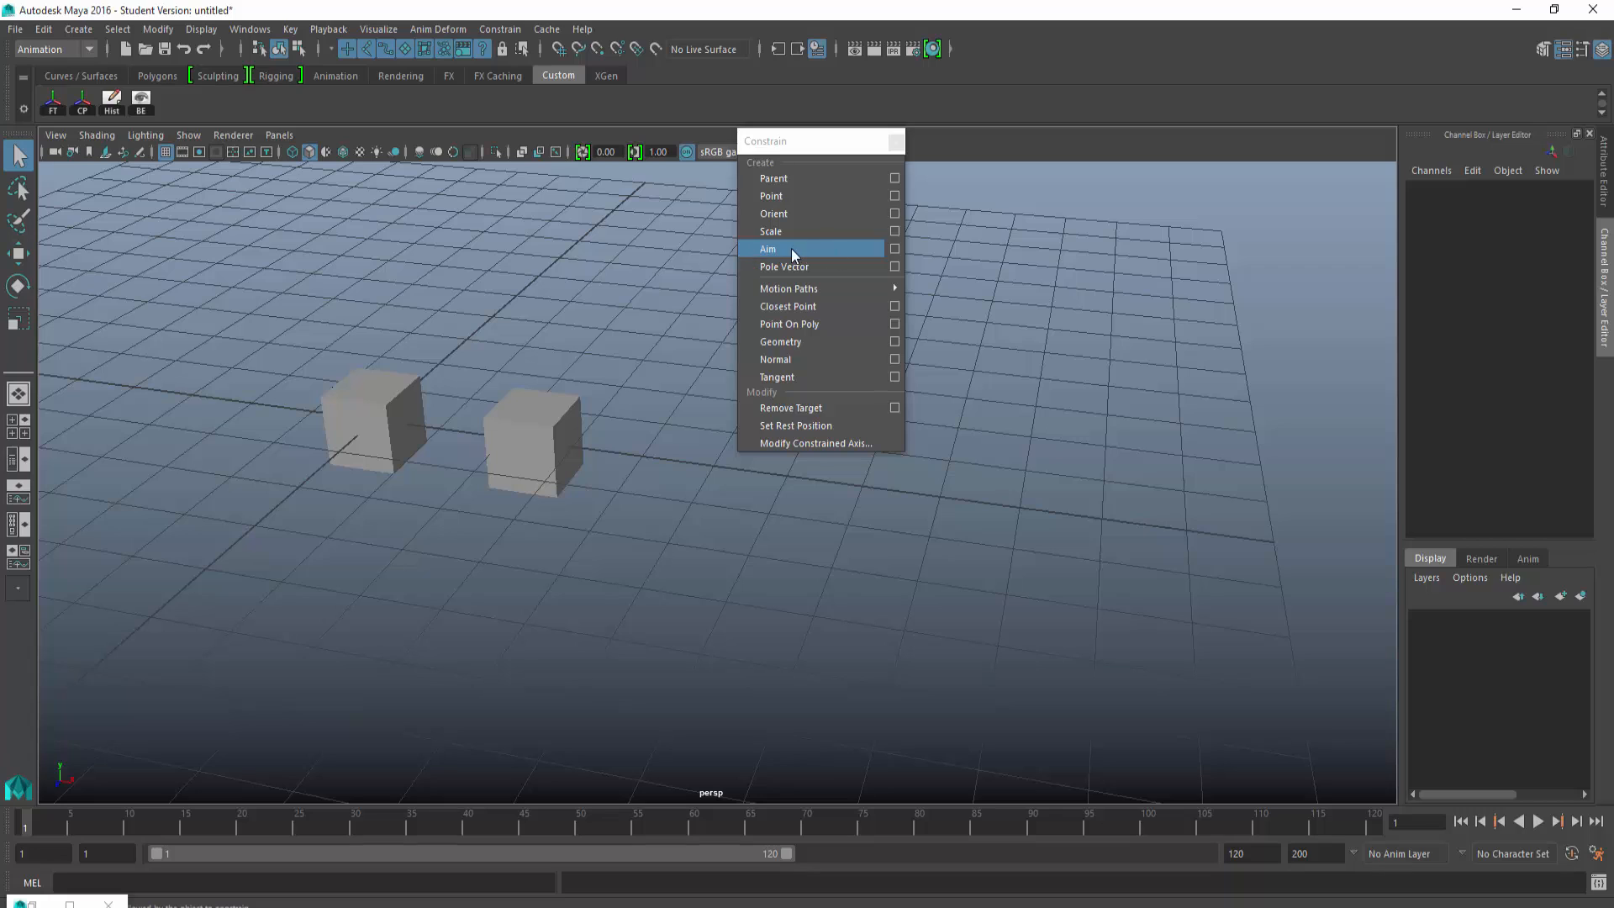
Step: Aim-constrain the duplicate cube to the original cube, and raise the original to test the aiming
click(407, 426)
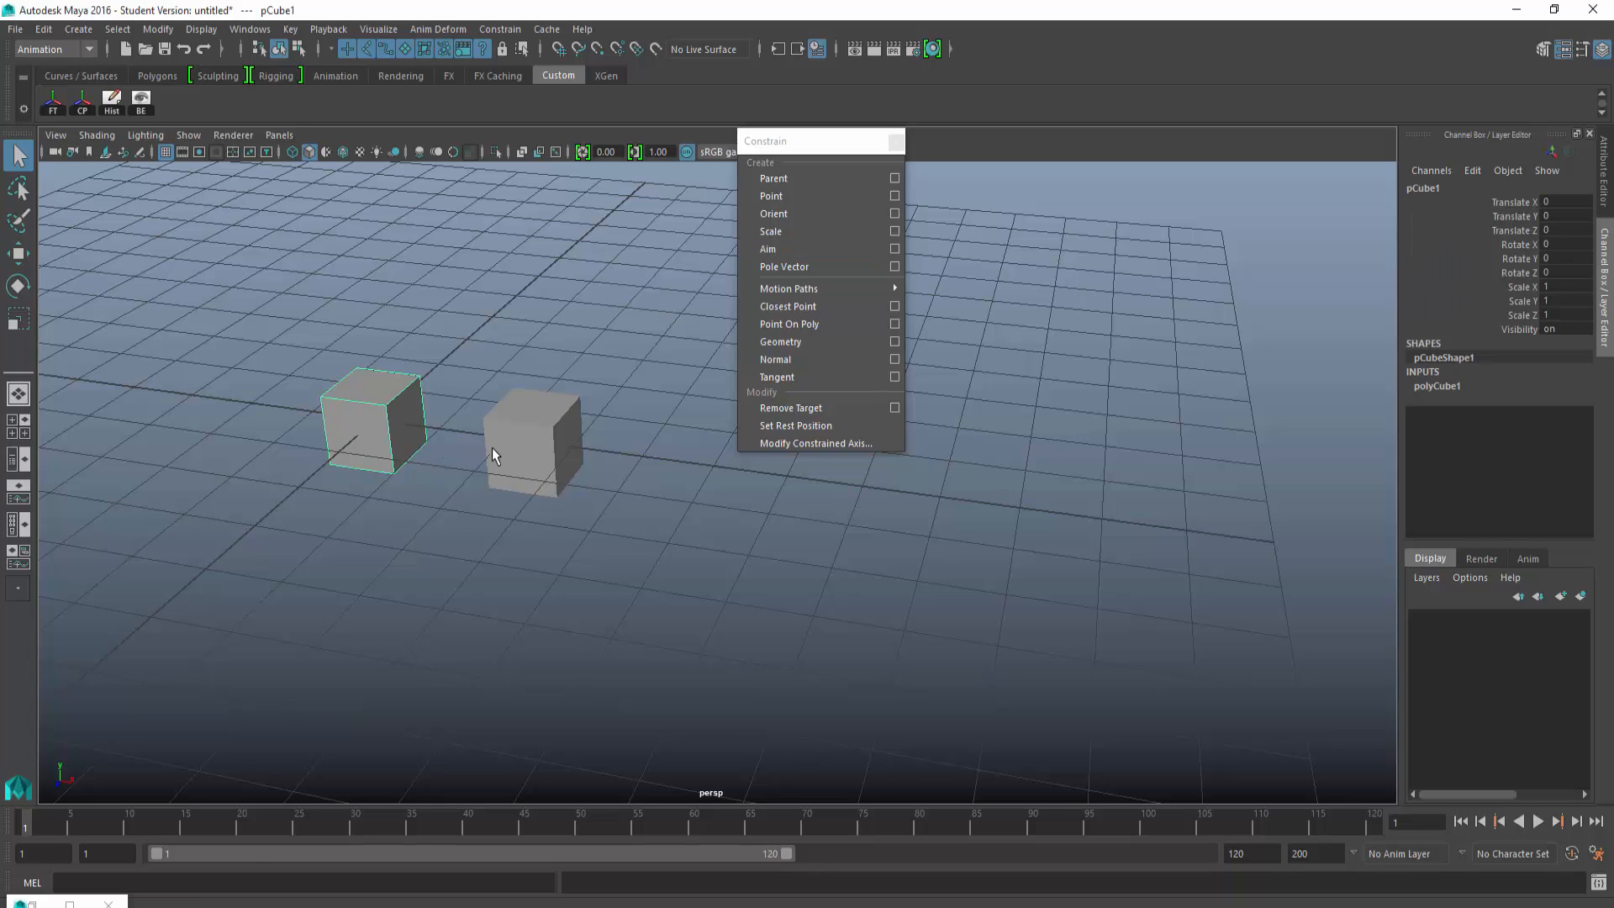
shift+click(491, 447)
click(779, 250)
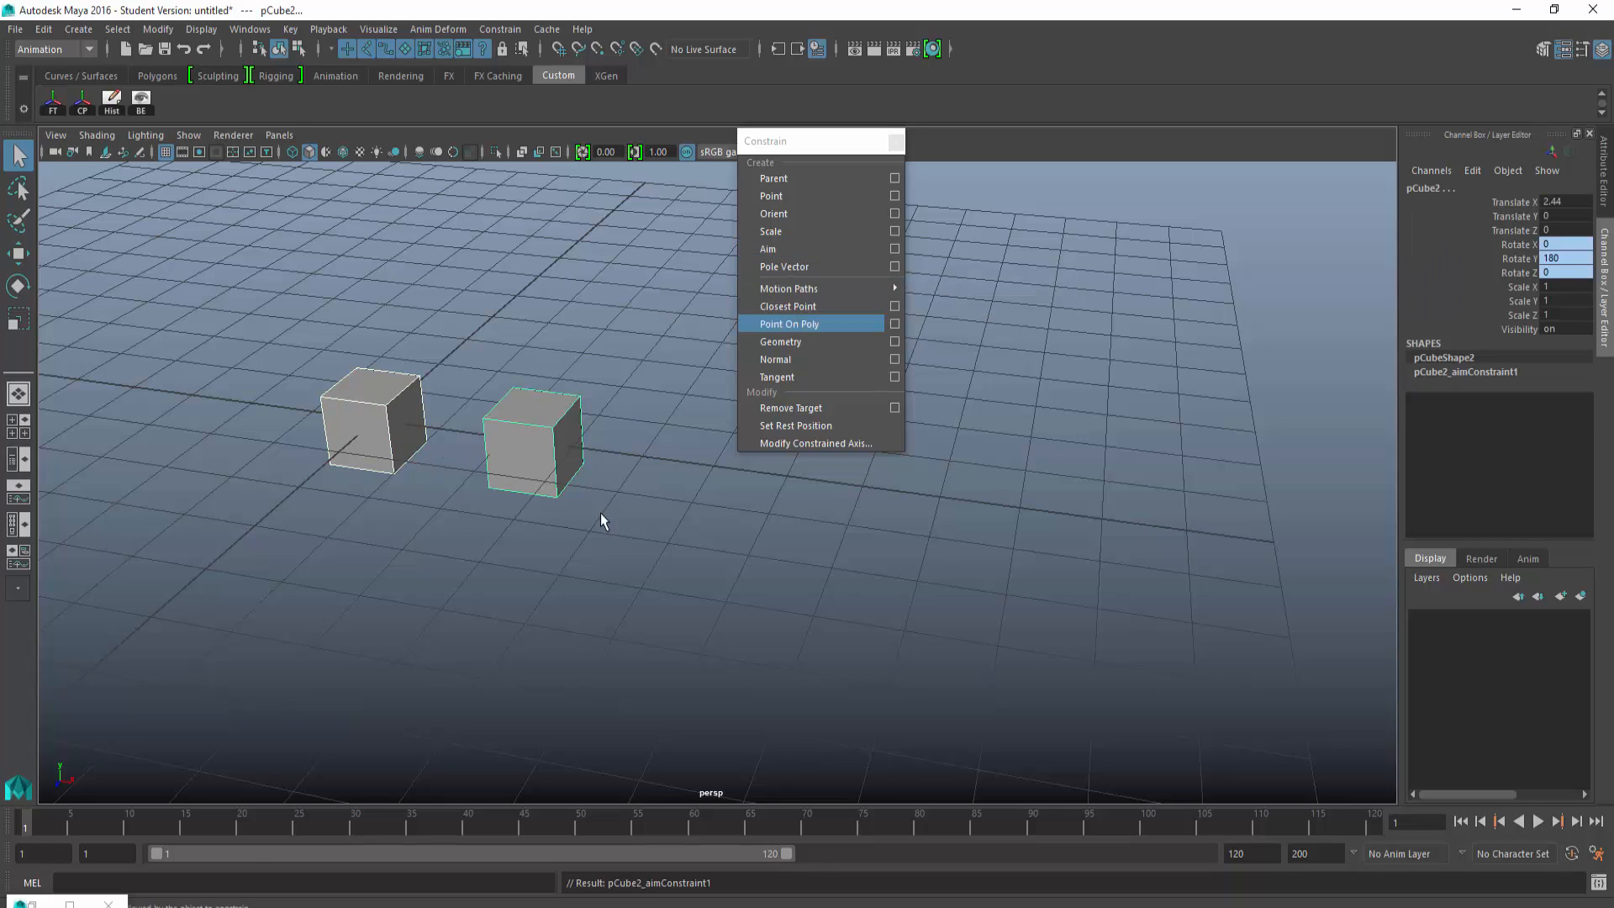
click(390, 467)
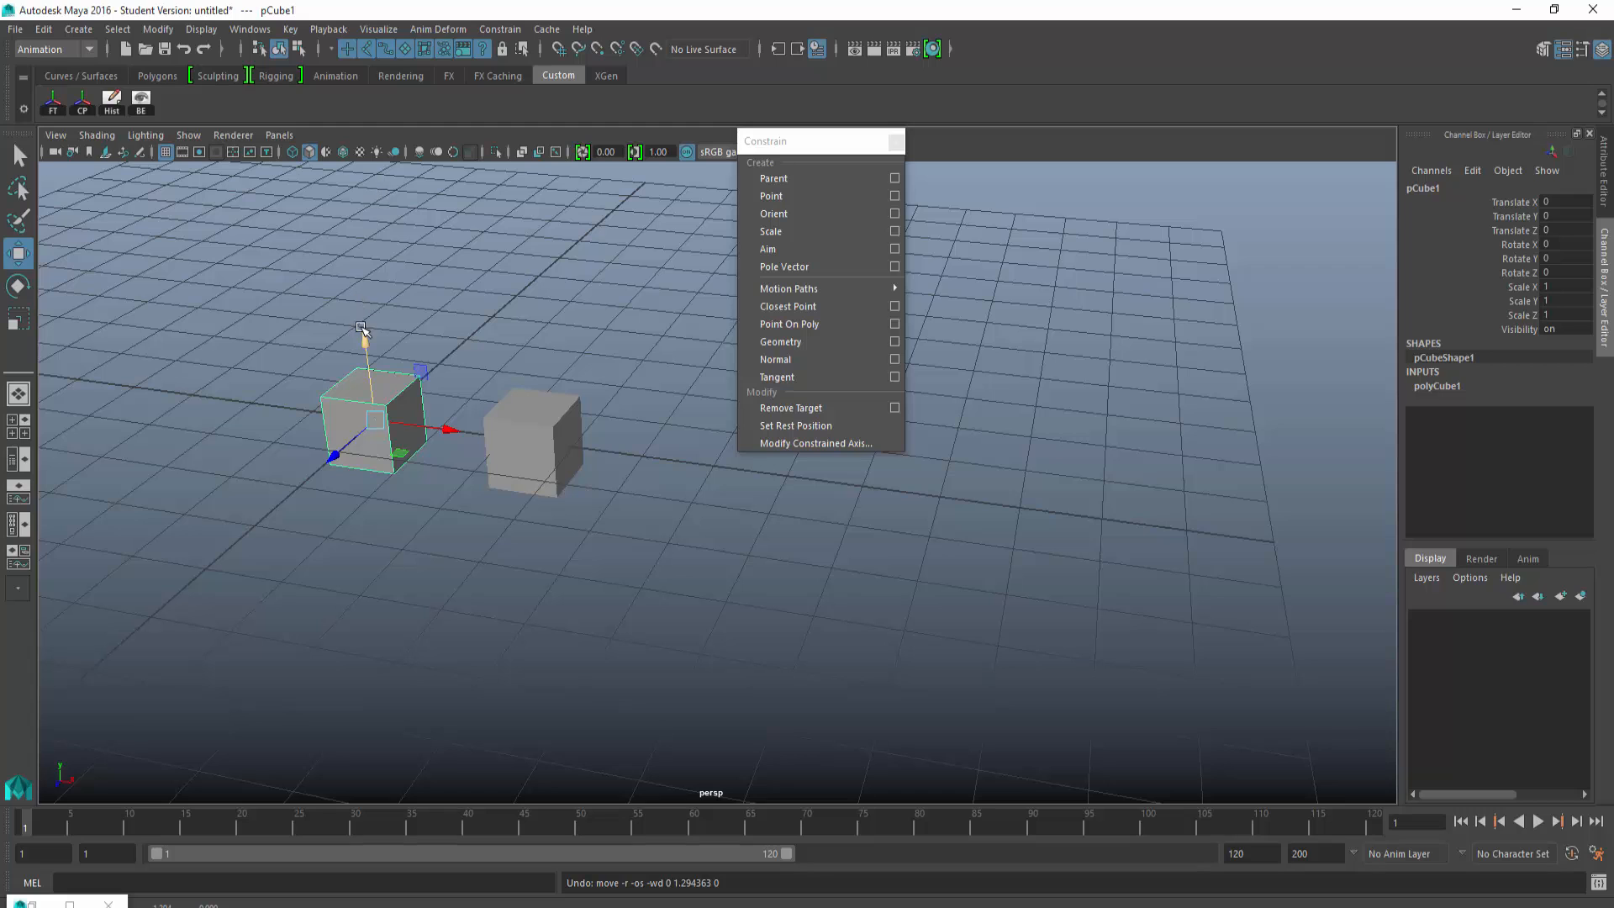
drag(361, 327, 315, 244)
Step: Test the duplicate cube's aim constraint by setting its P Cube 1W0 weight to 0 and back to 1
click(508, 416)
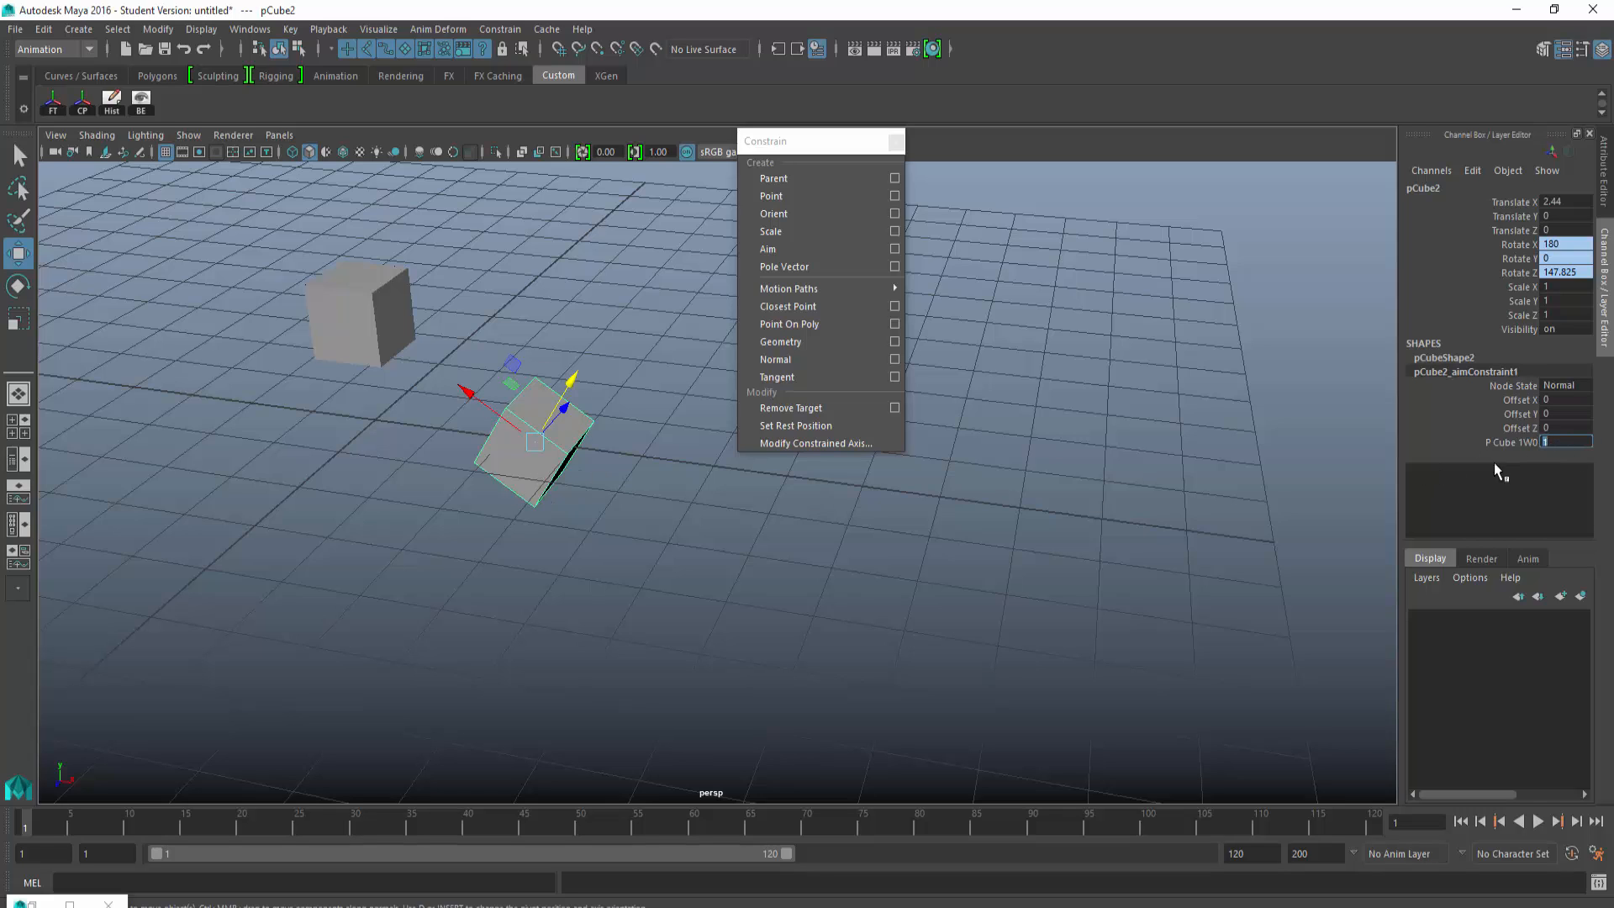
text(0)
key(Return)
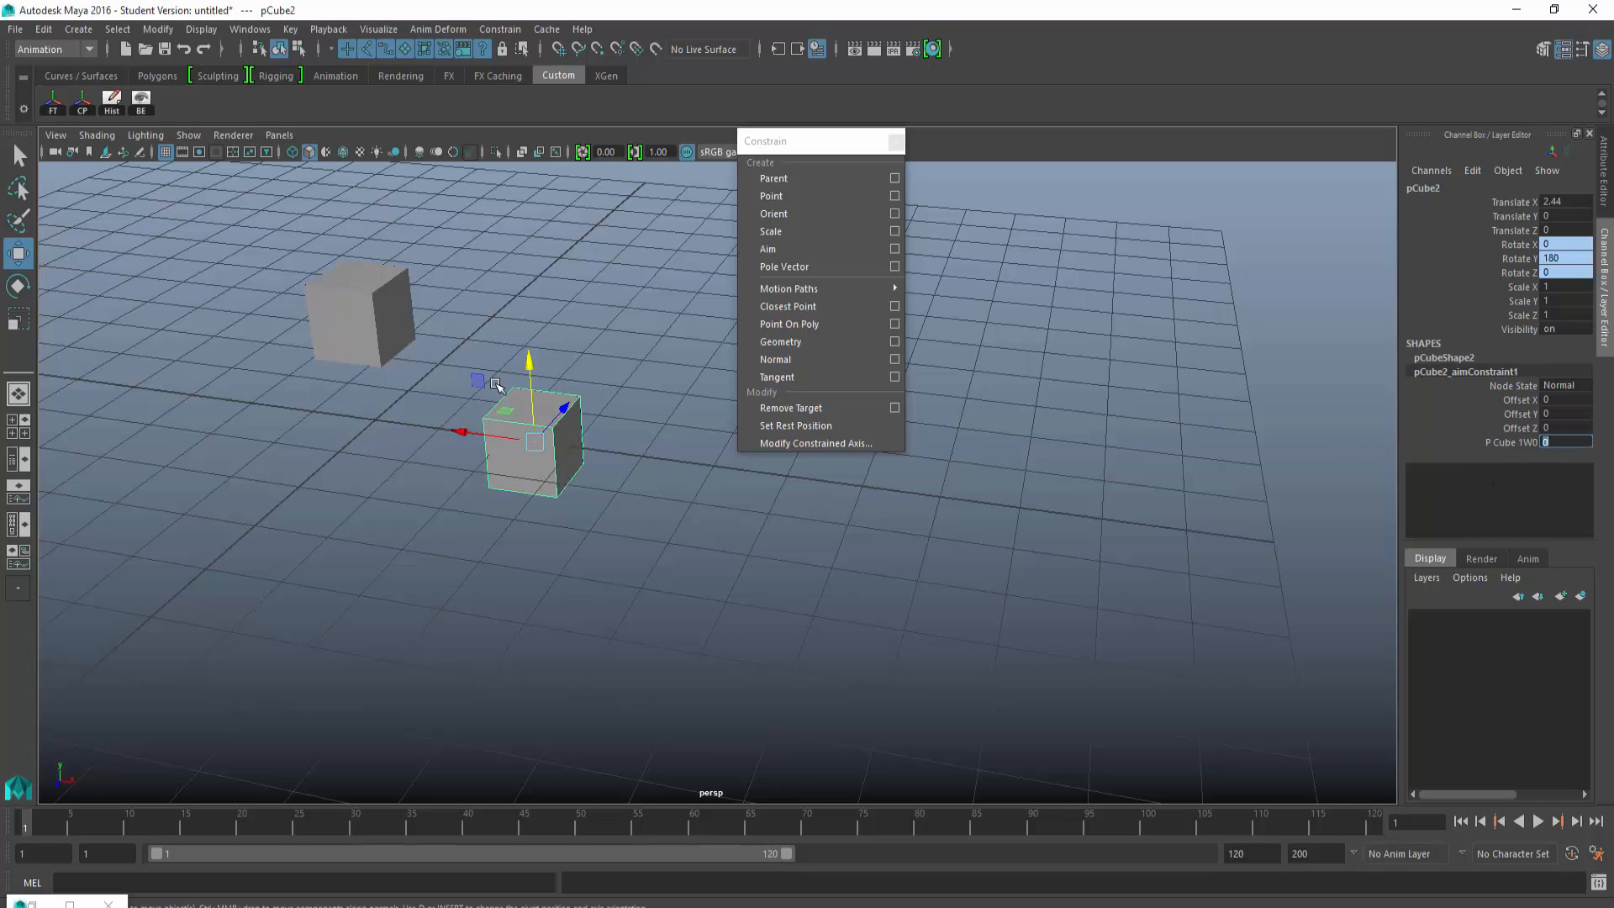
text(1)
key(Return)
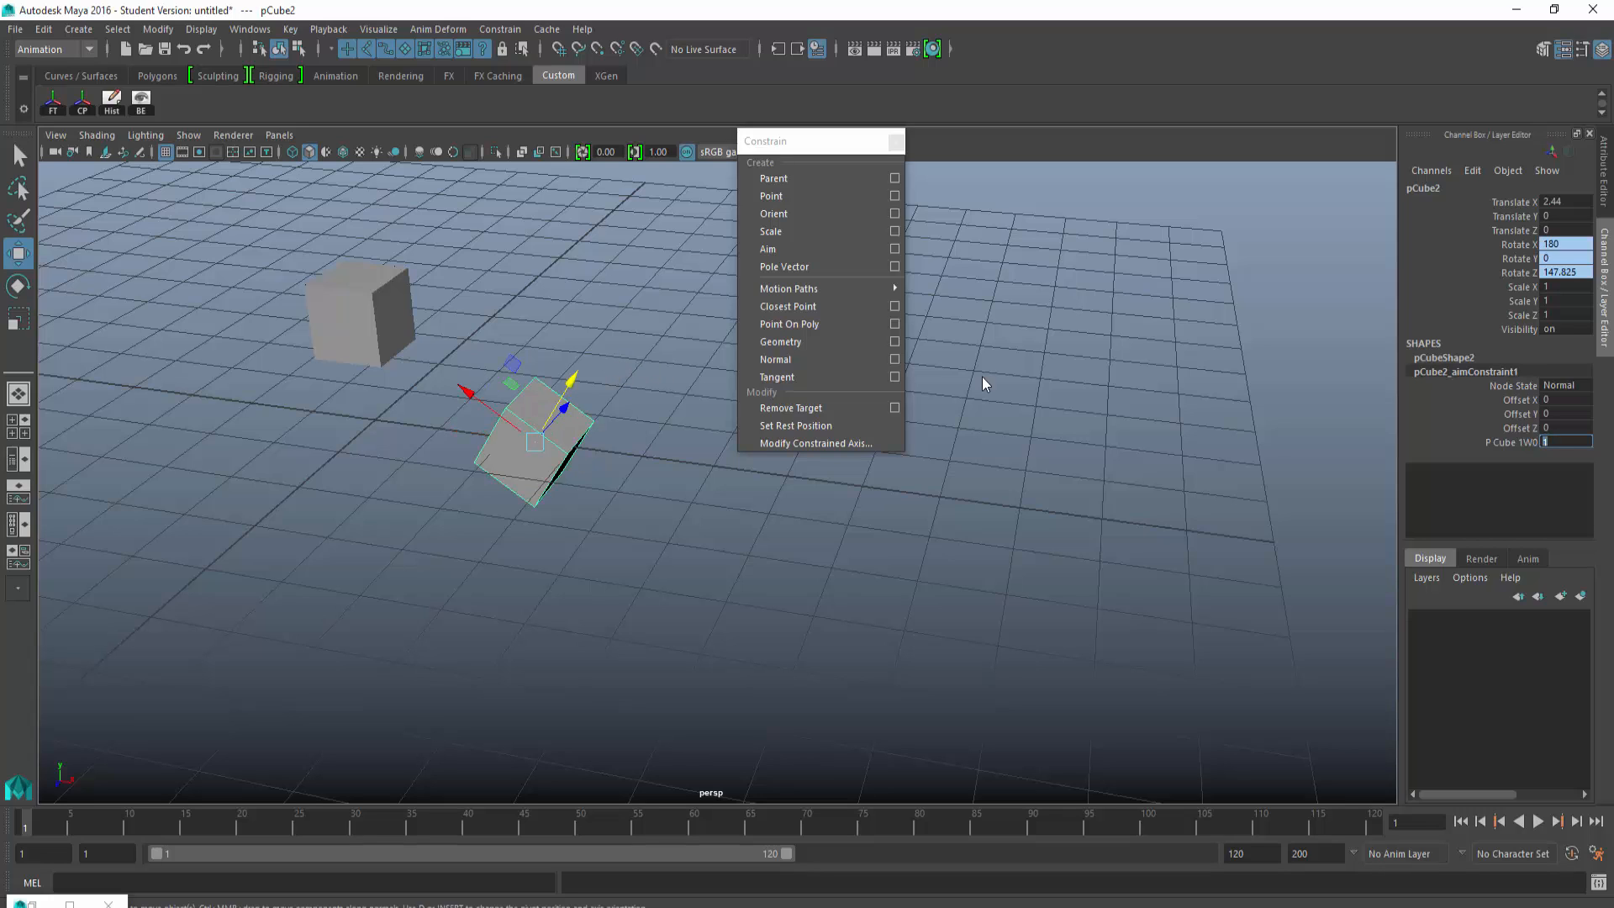
right_click(1469, 438)
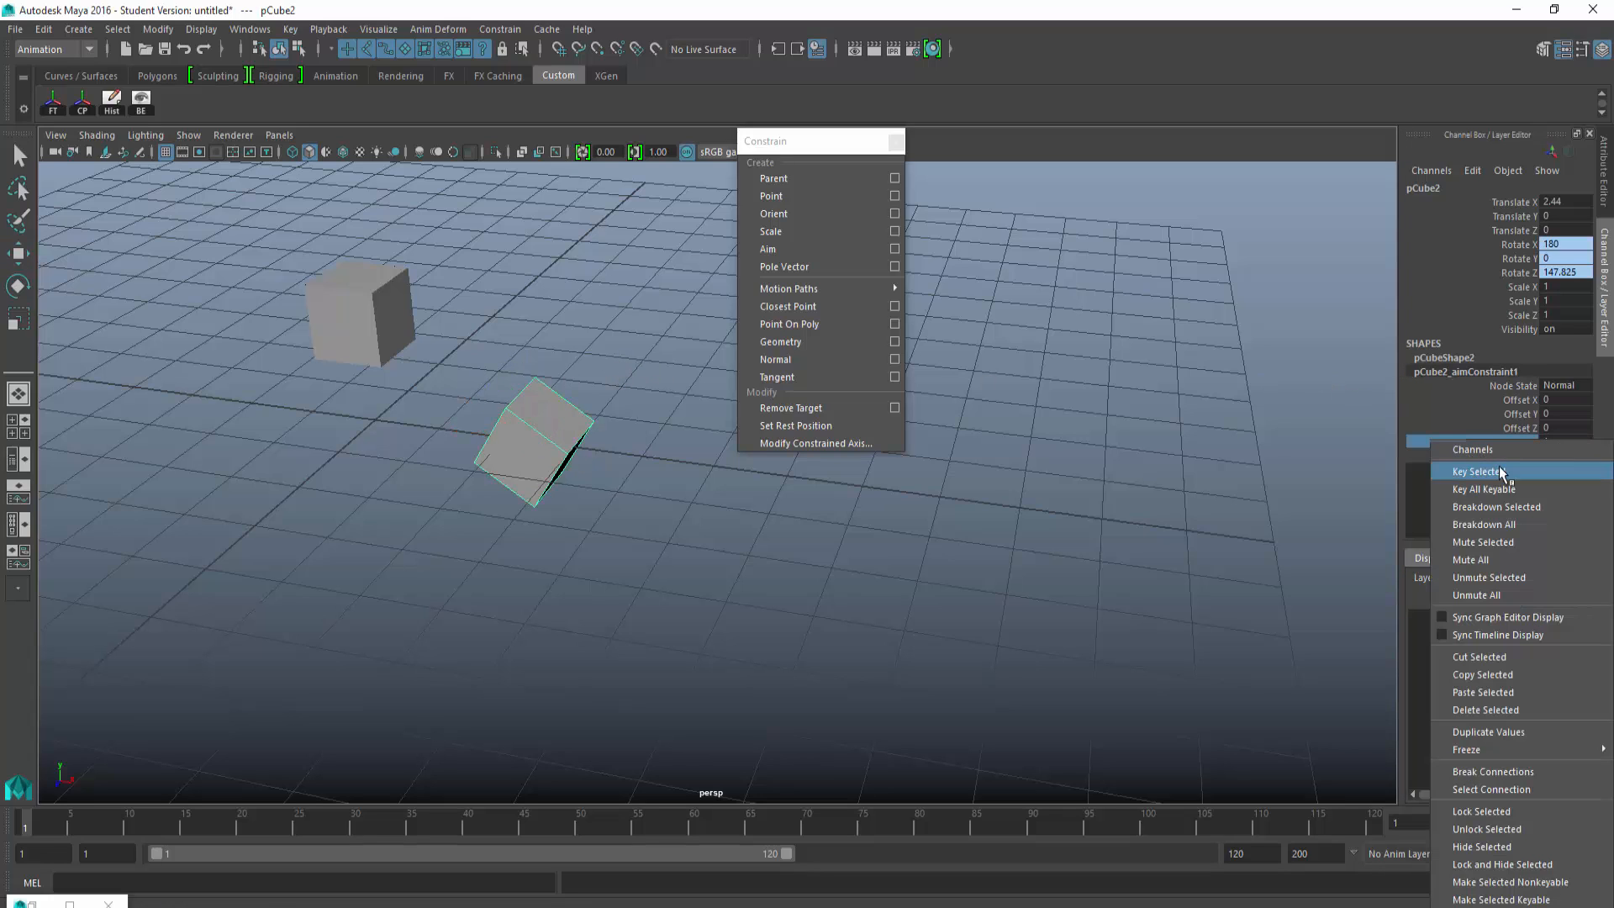
click(1471, 441)
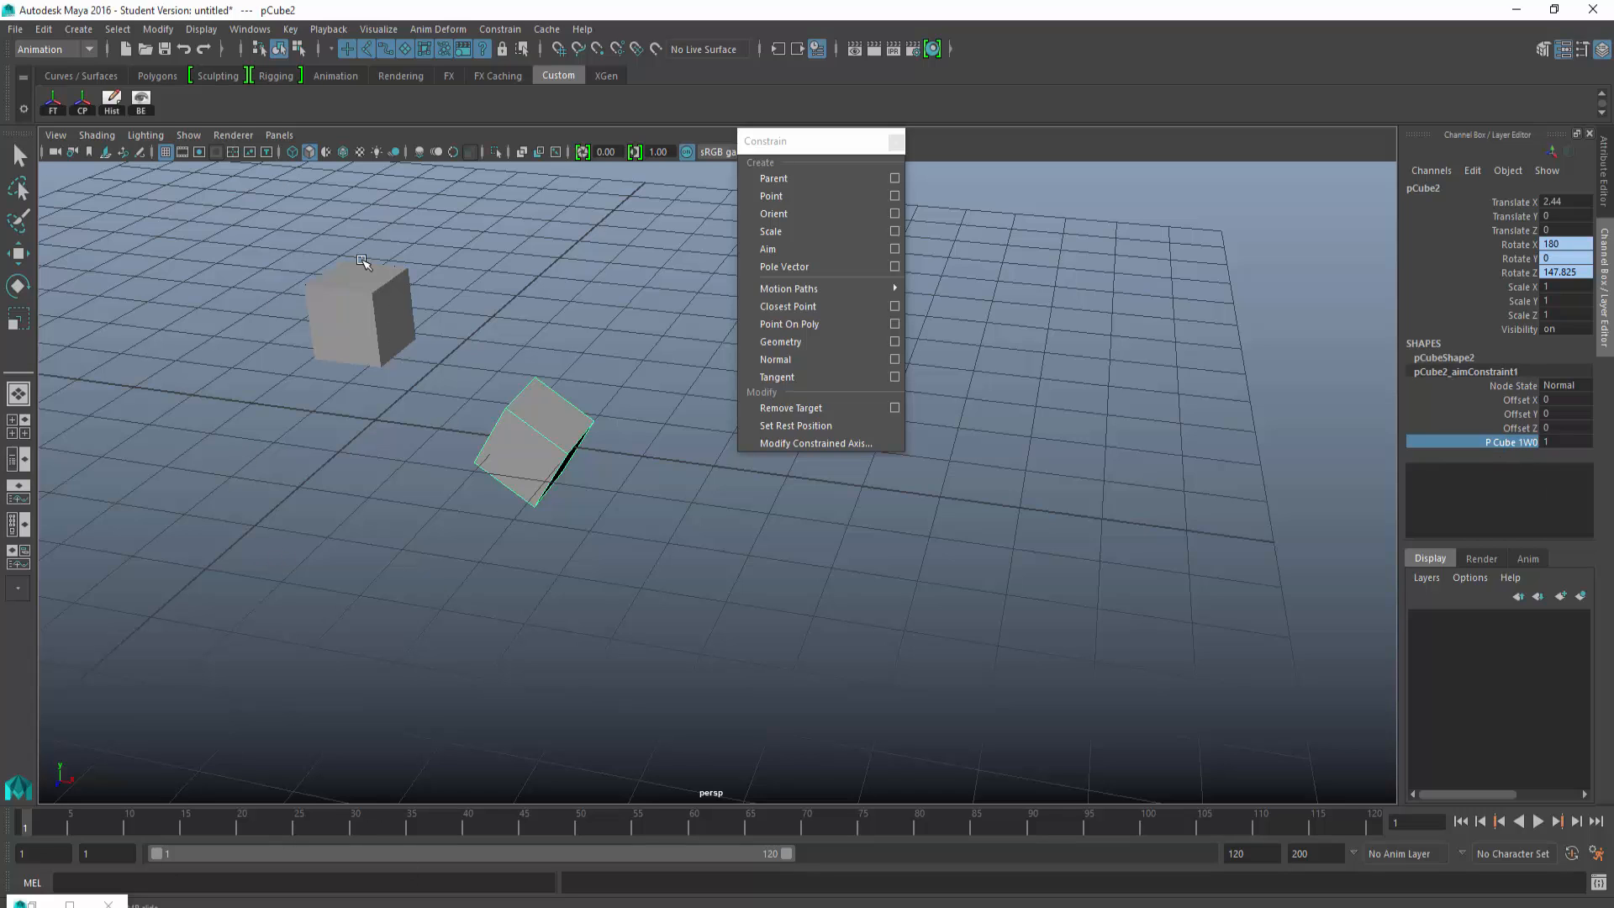
click(446, 389)
click(516, 439)
click(362, 315)
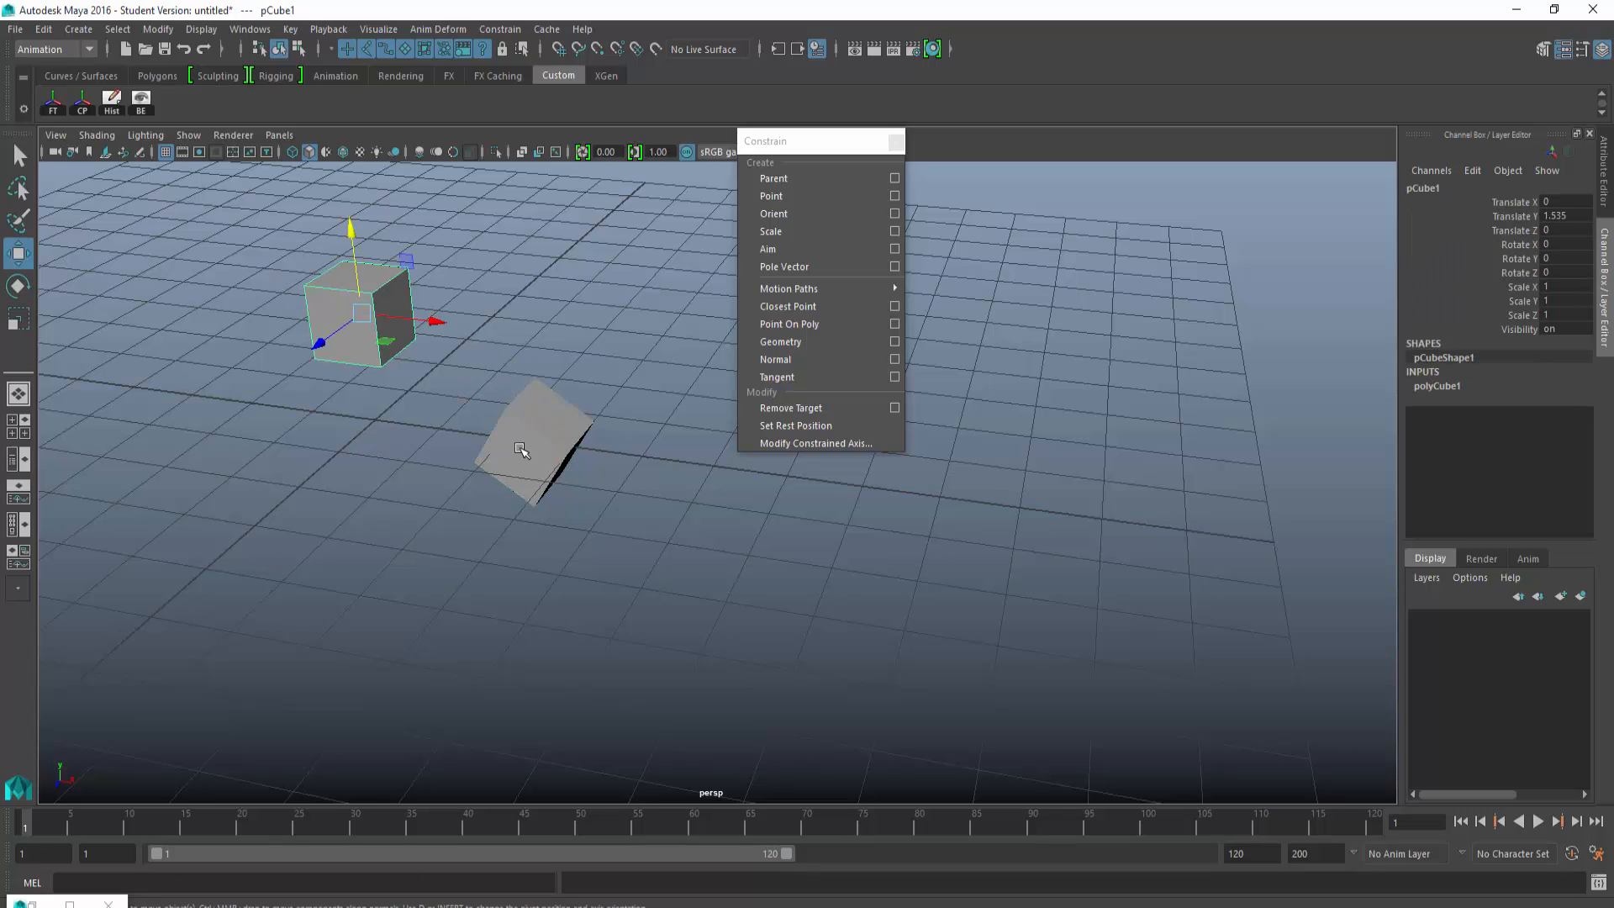
click(520, 451)
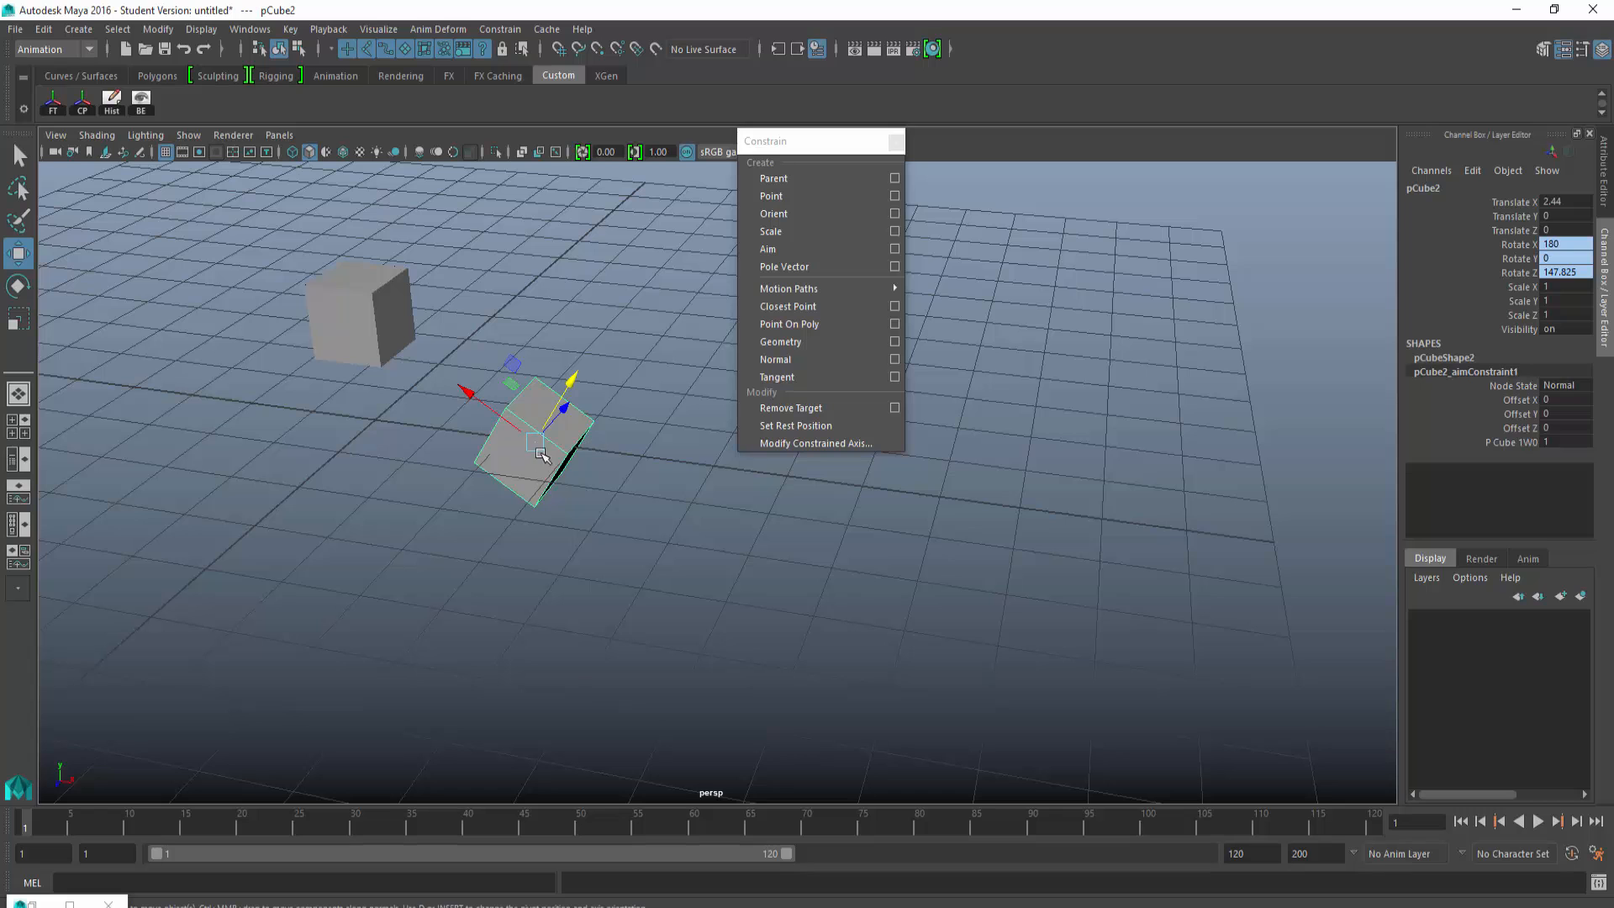
Step: Show the Hypergraph Hierarchy as a smaller window beside the cubes and select the duplicate cube's aim constraint node
click(70, 903)
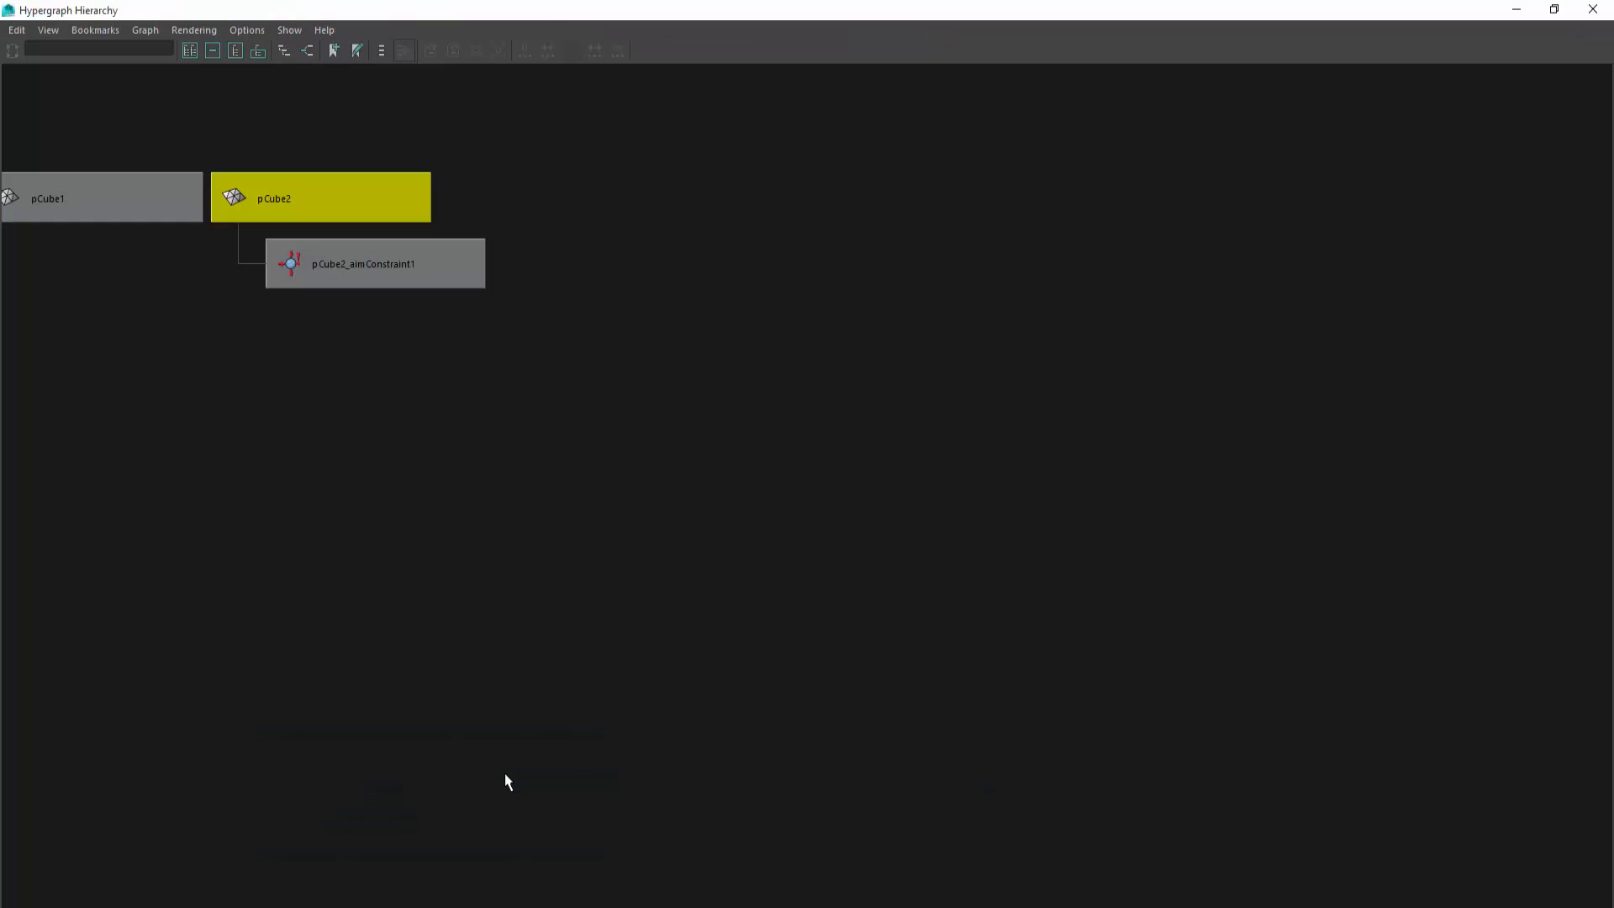
double_click(562, 5)
drag(804, 451, 774, 276)
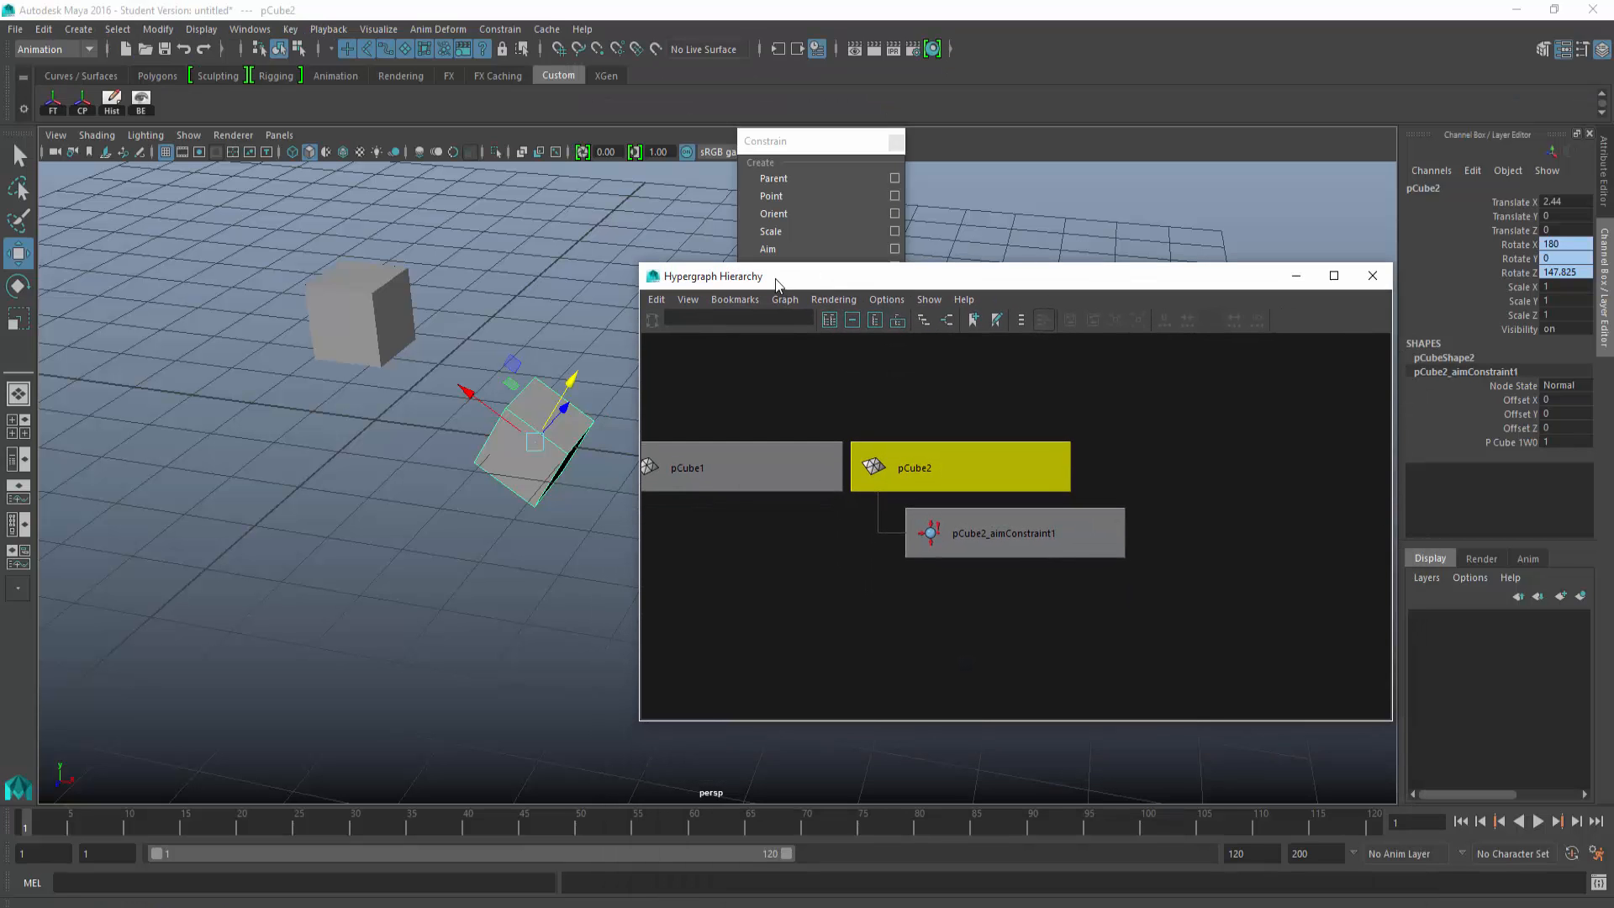
click(249, 29)
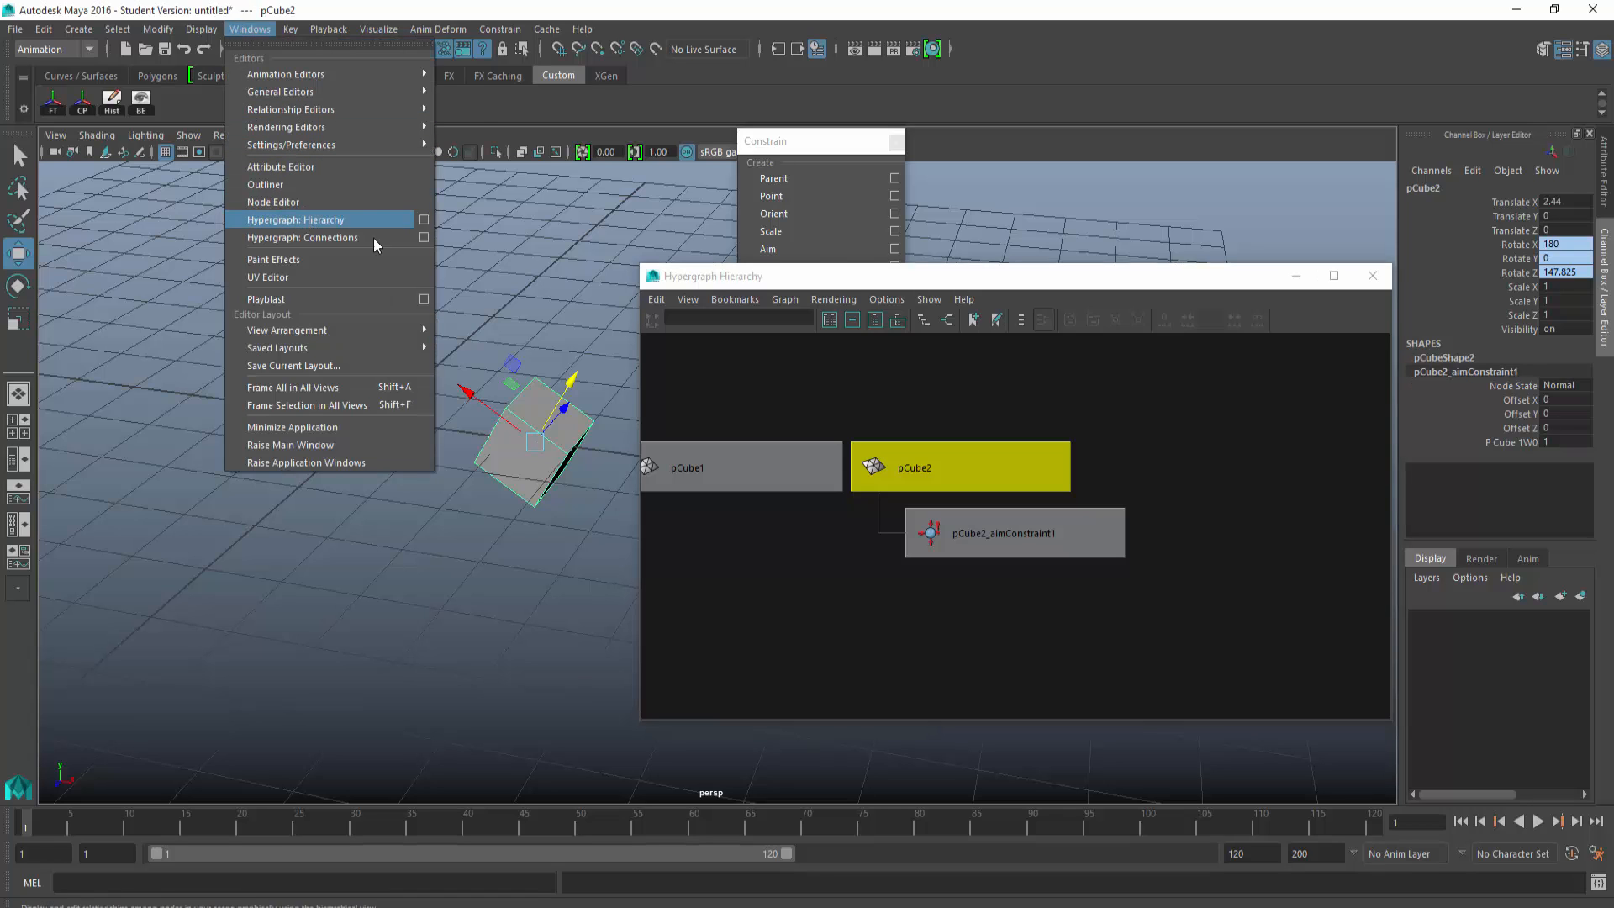
click(865, 318)
click(1021, 545)
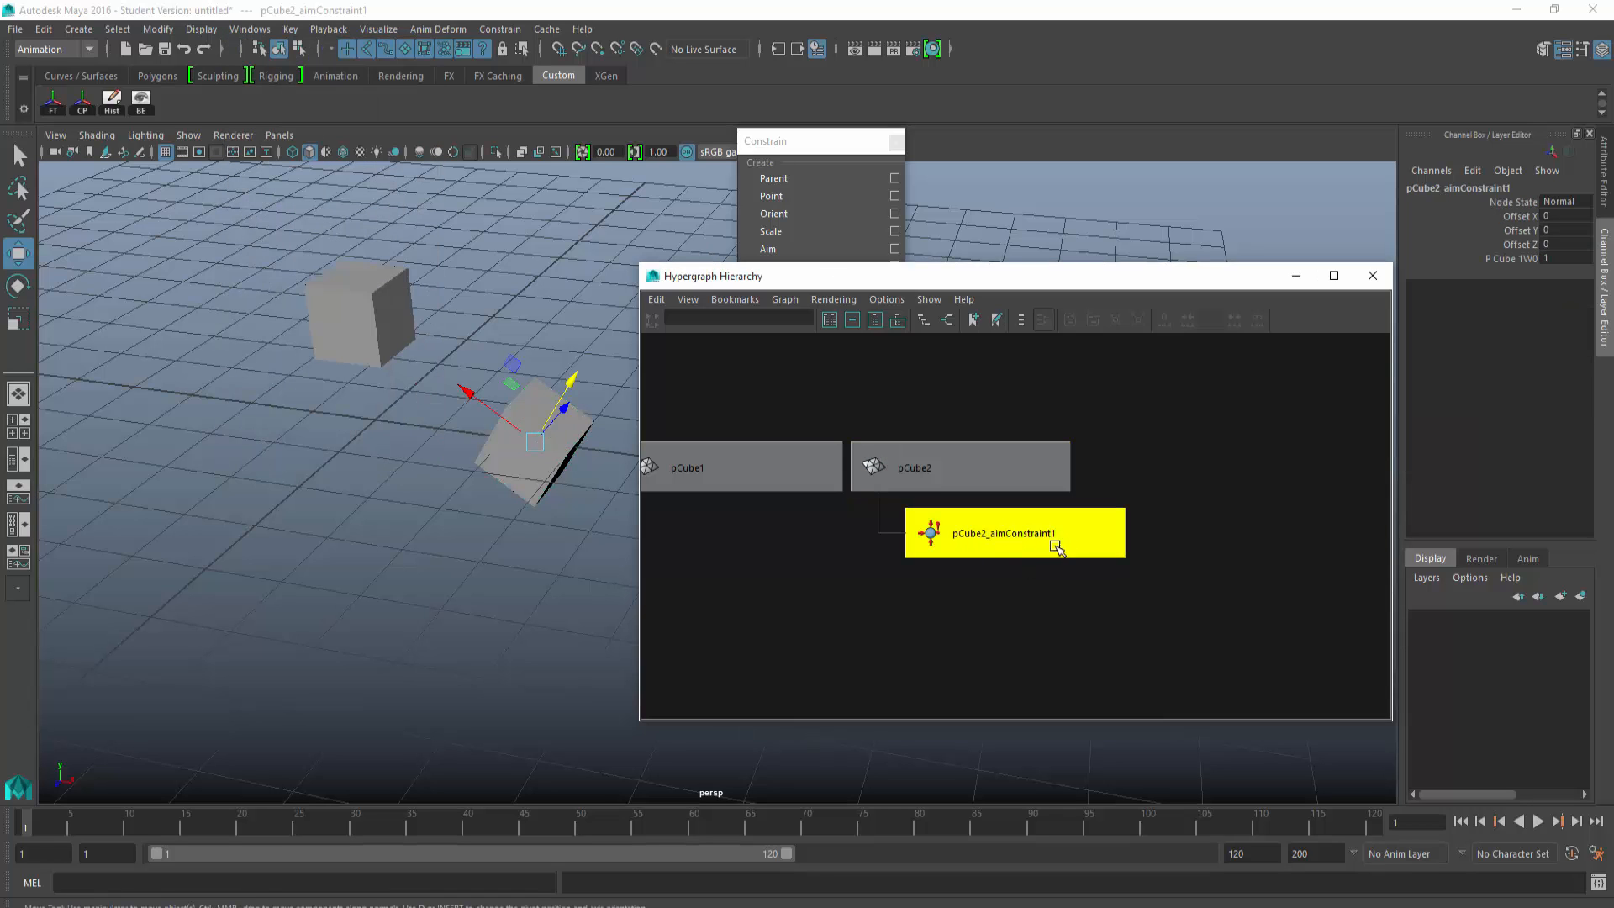
Step: Key the aim constraint's P Cube 1W0 weight at frame 1 and move the current time to frame 4
click(1498, 259)
right_click(1500, 261)
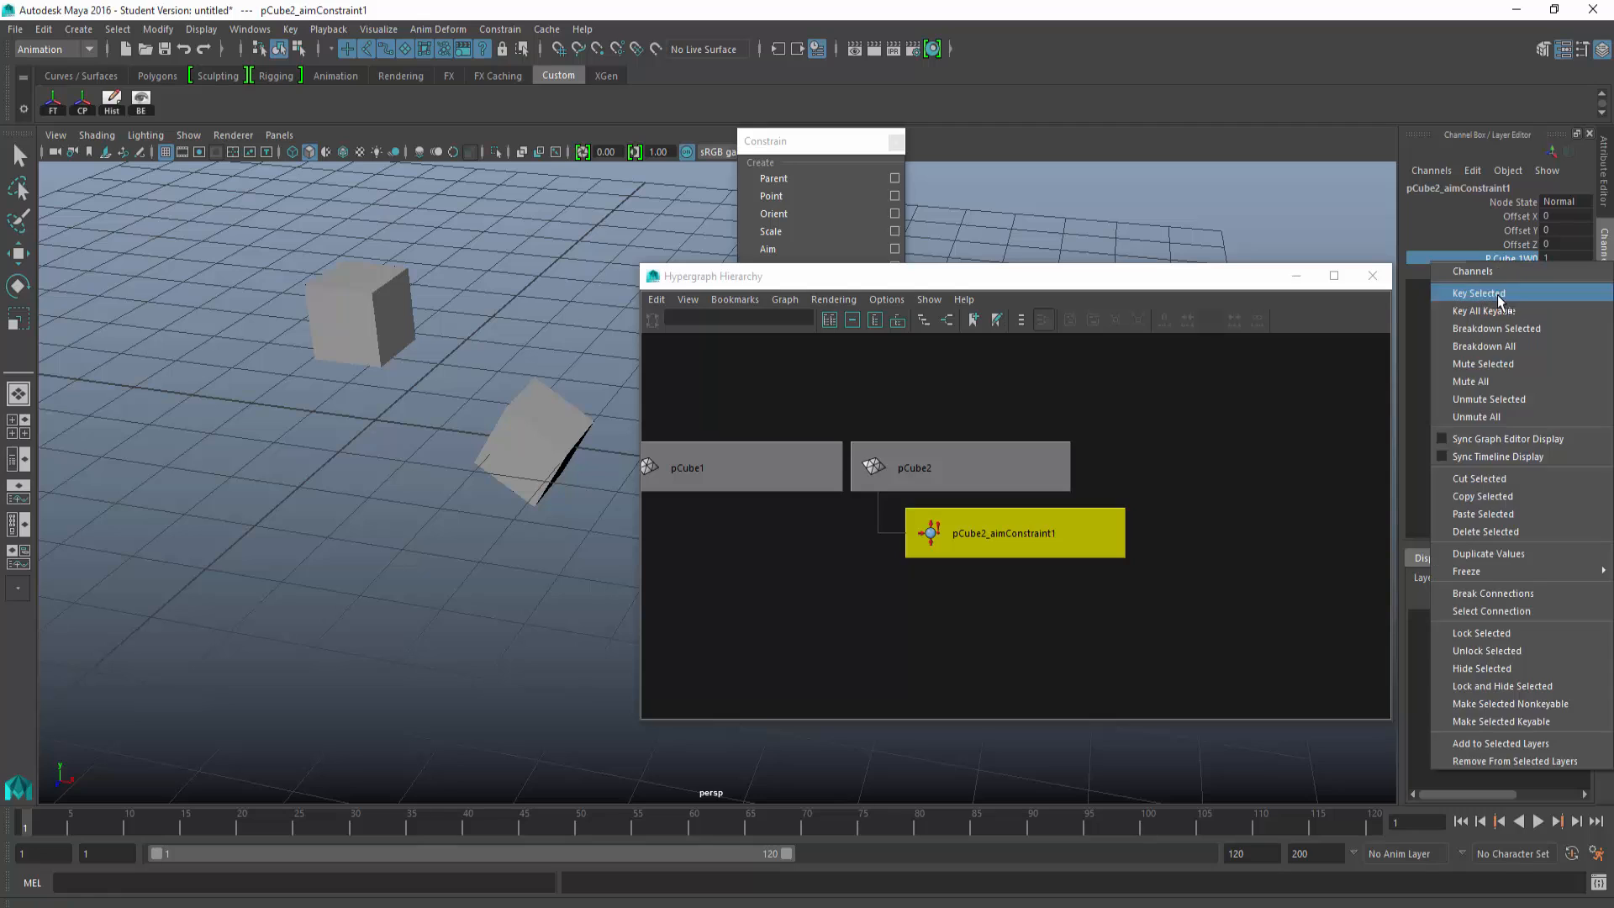
click(1495, 293)
drag(28, 827, 59, 827)
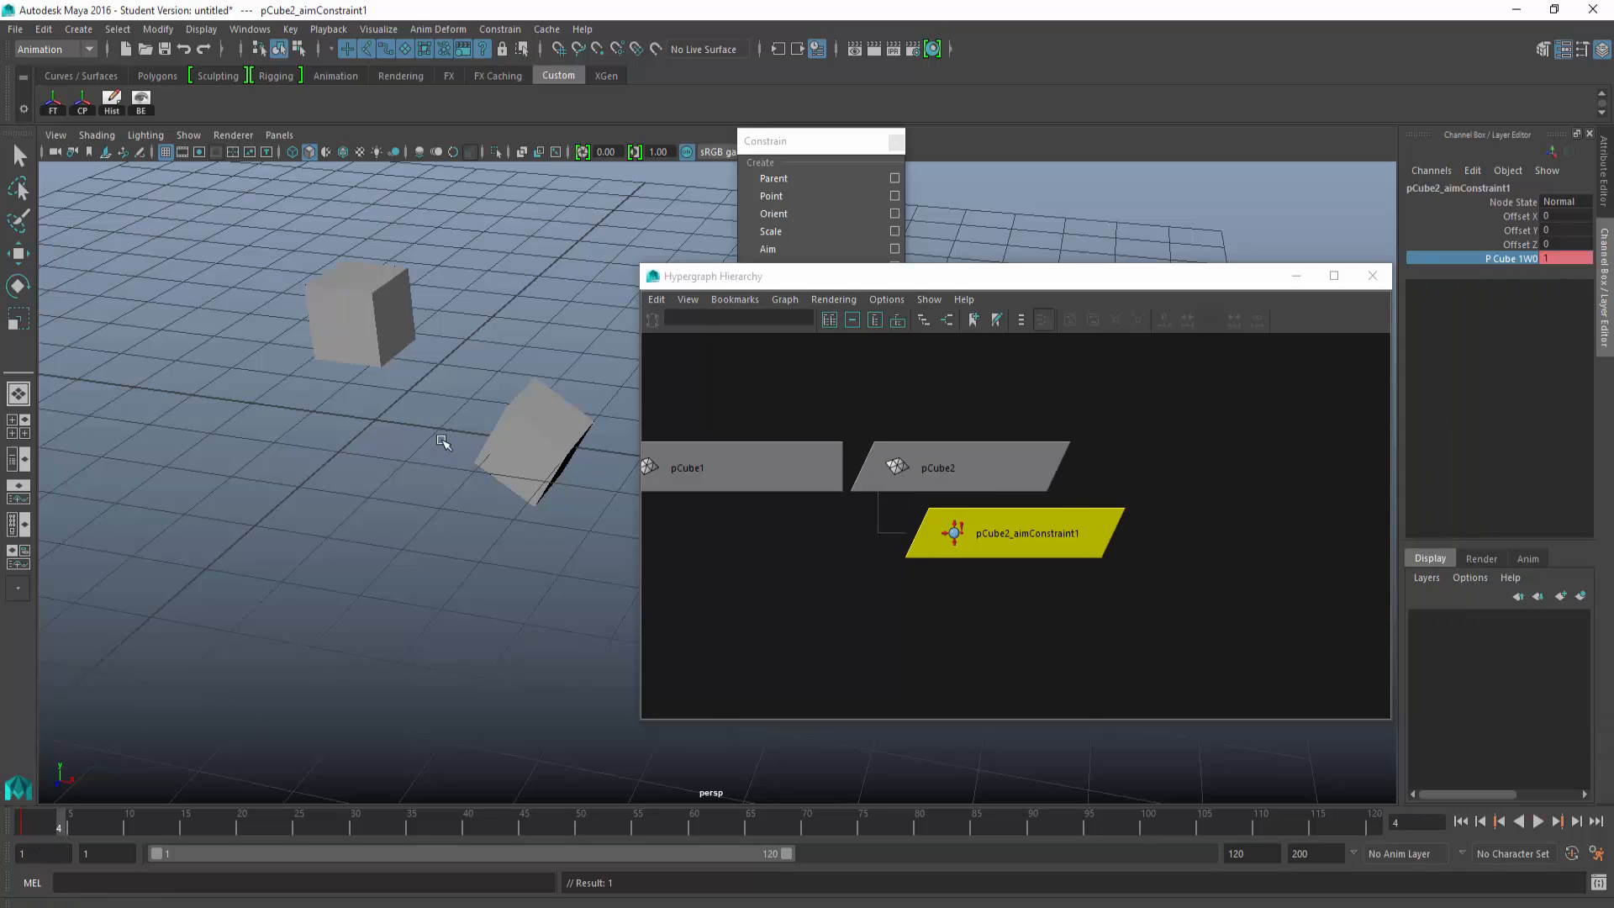
click(559, 425)
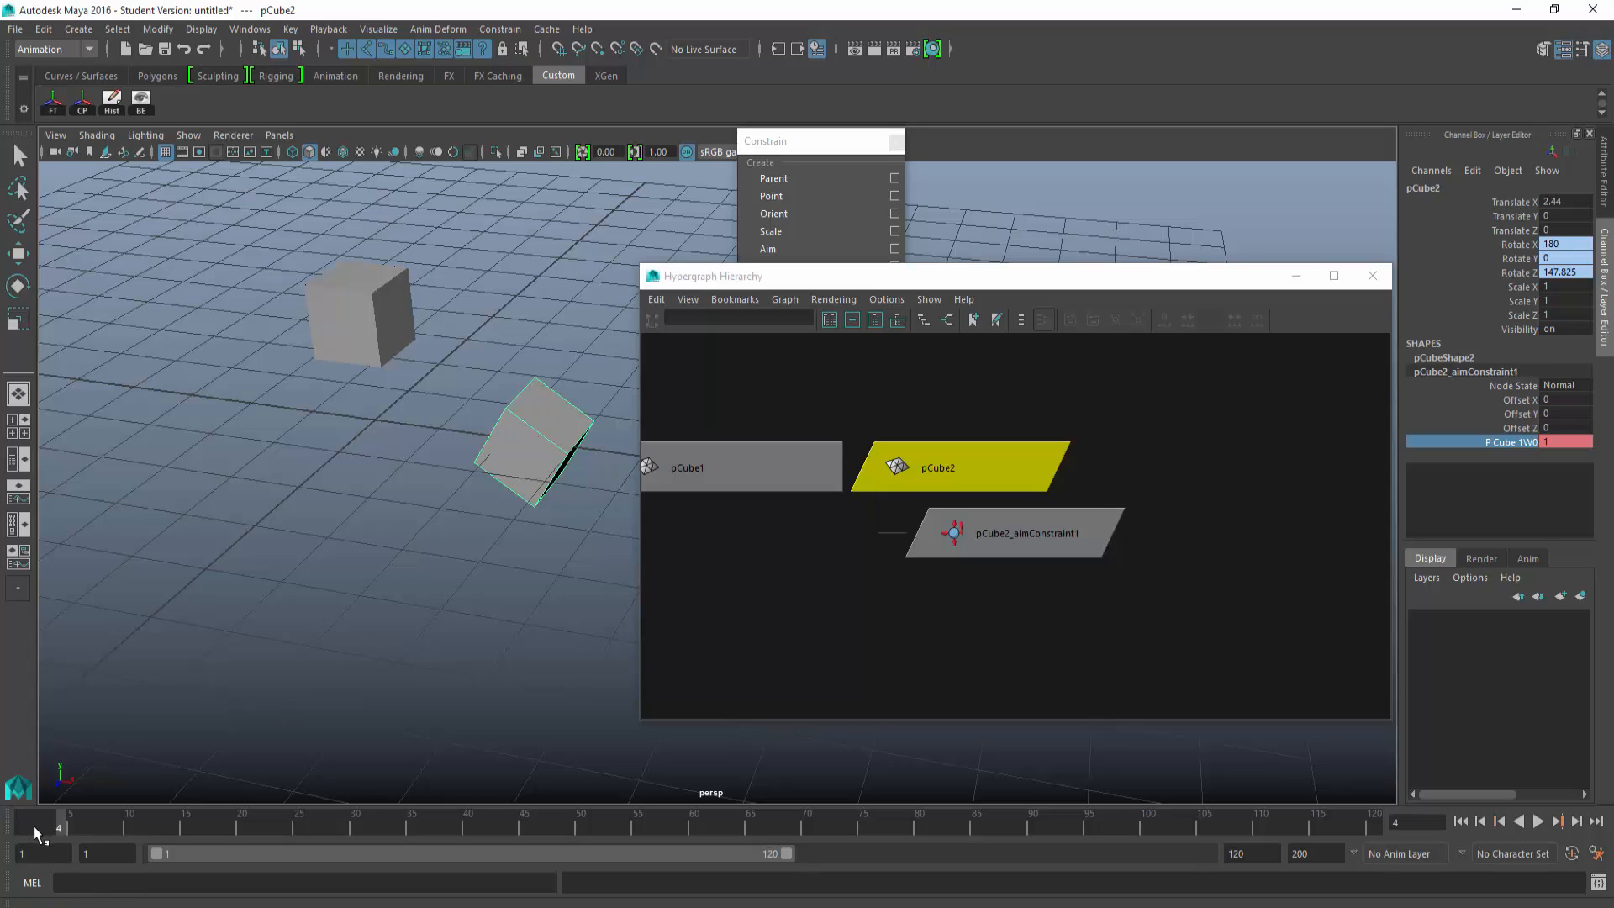
click(1019, 536)
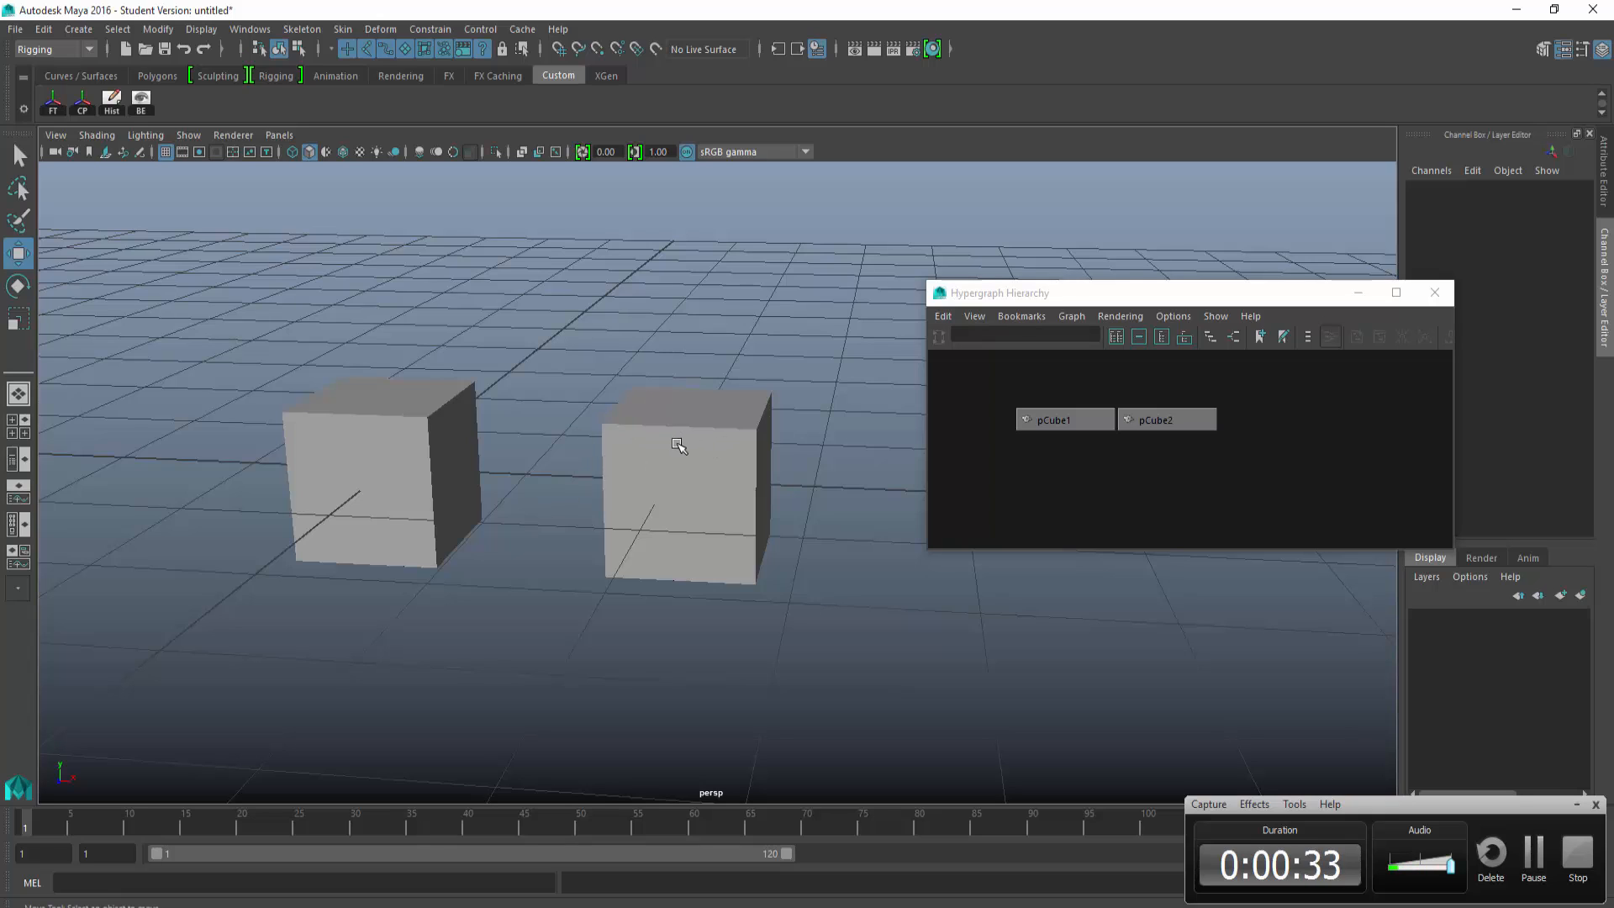
Step: Aim-constrain pCube2 to pCube1 with the current Aim settings
click(376, 416)
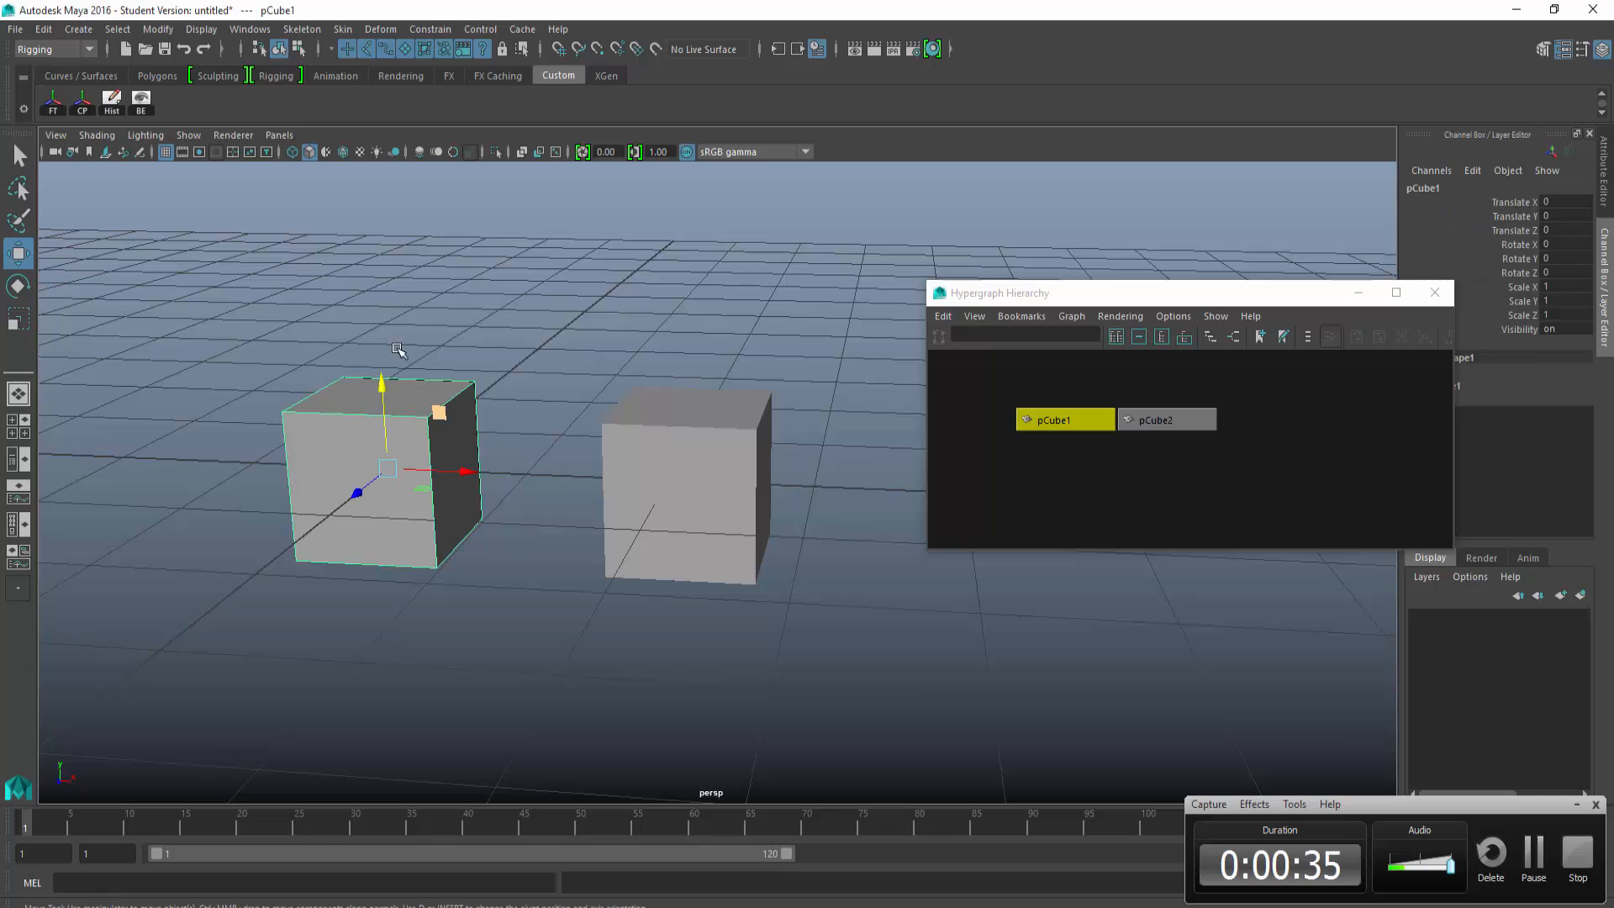
shift+click(639, 458)
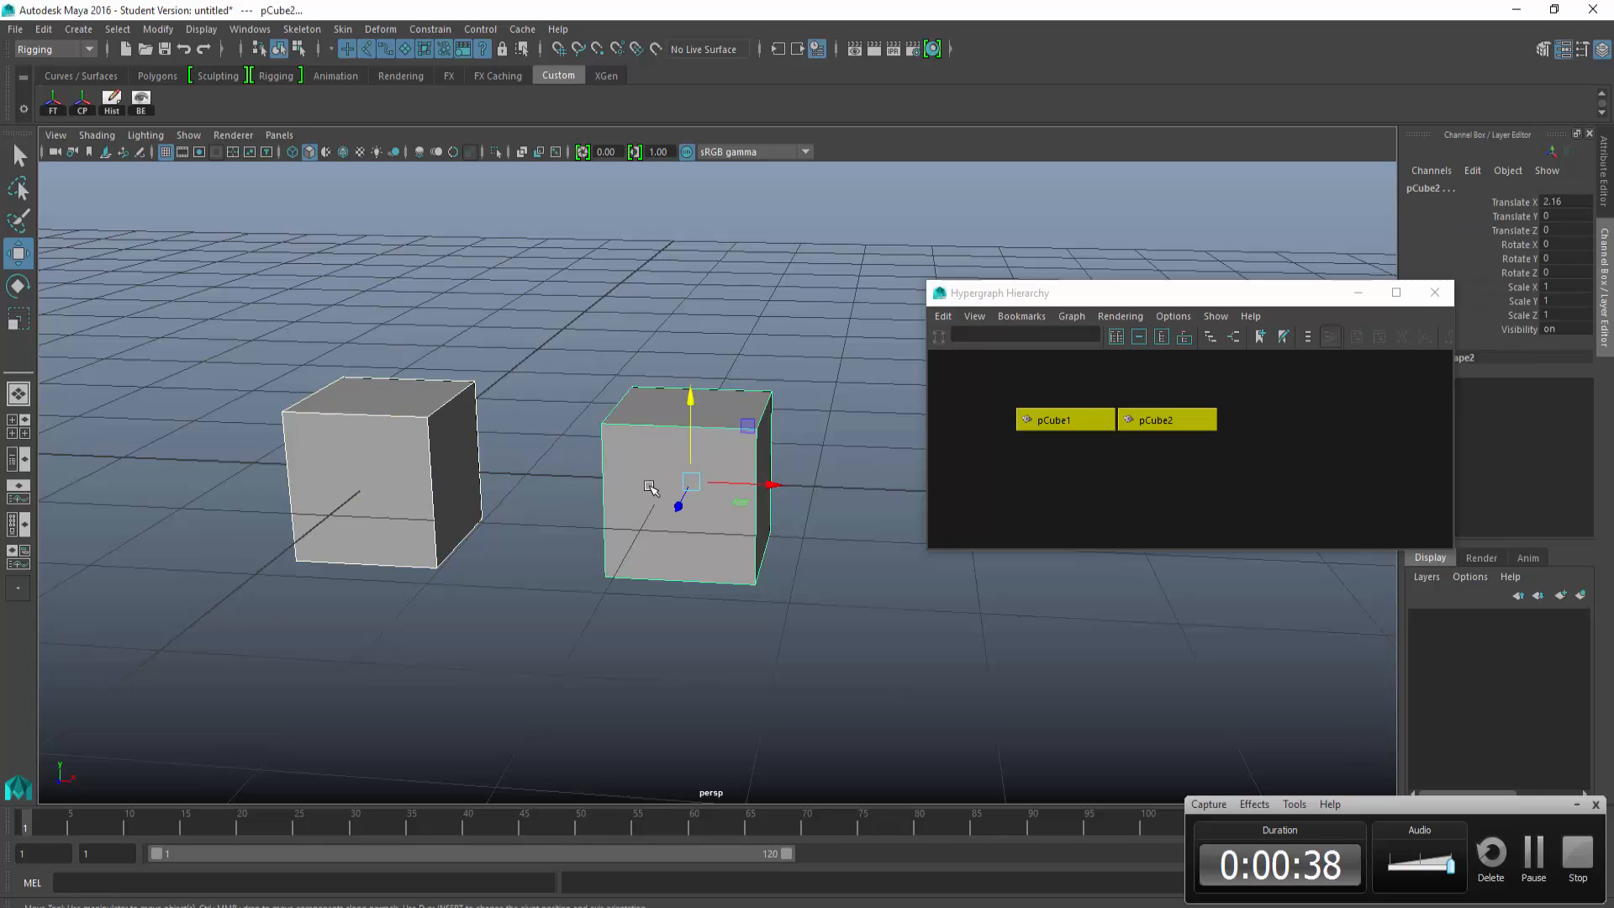
click(437, 29)
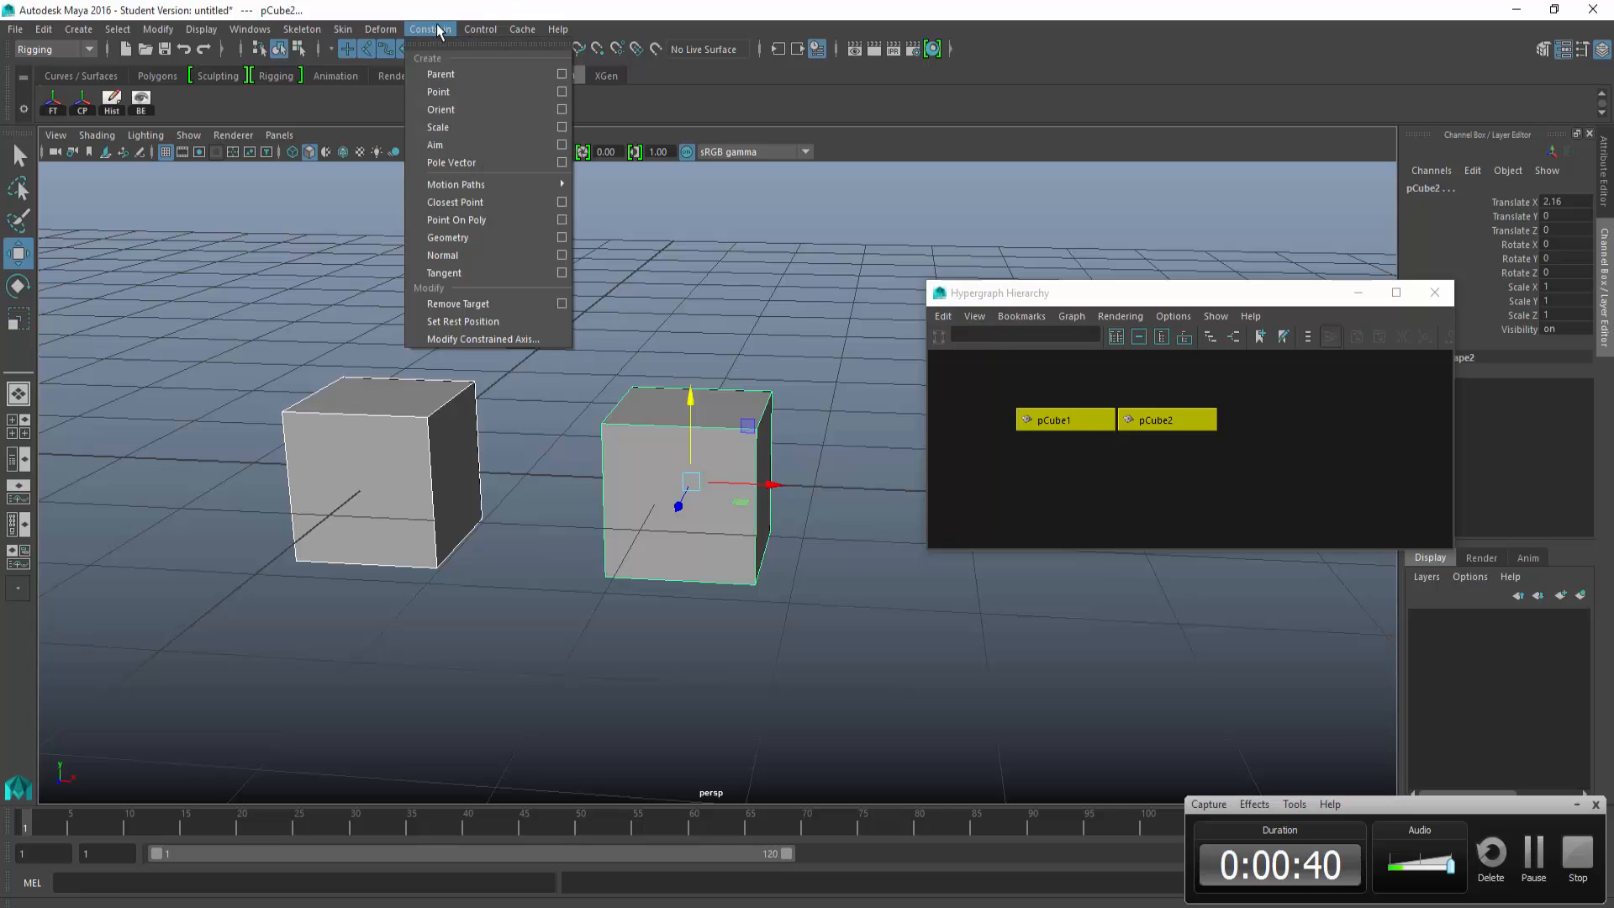
click(467, 147)
click(741, 294)
Step: Lower pCube1 about 1.24 units to test how pCube2 aims at it, and undo the move
click(421, 423)
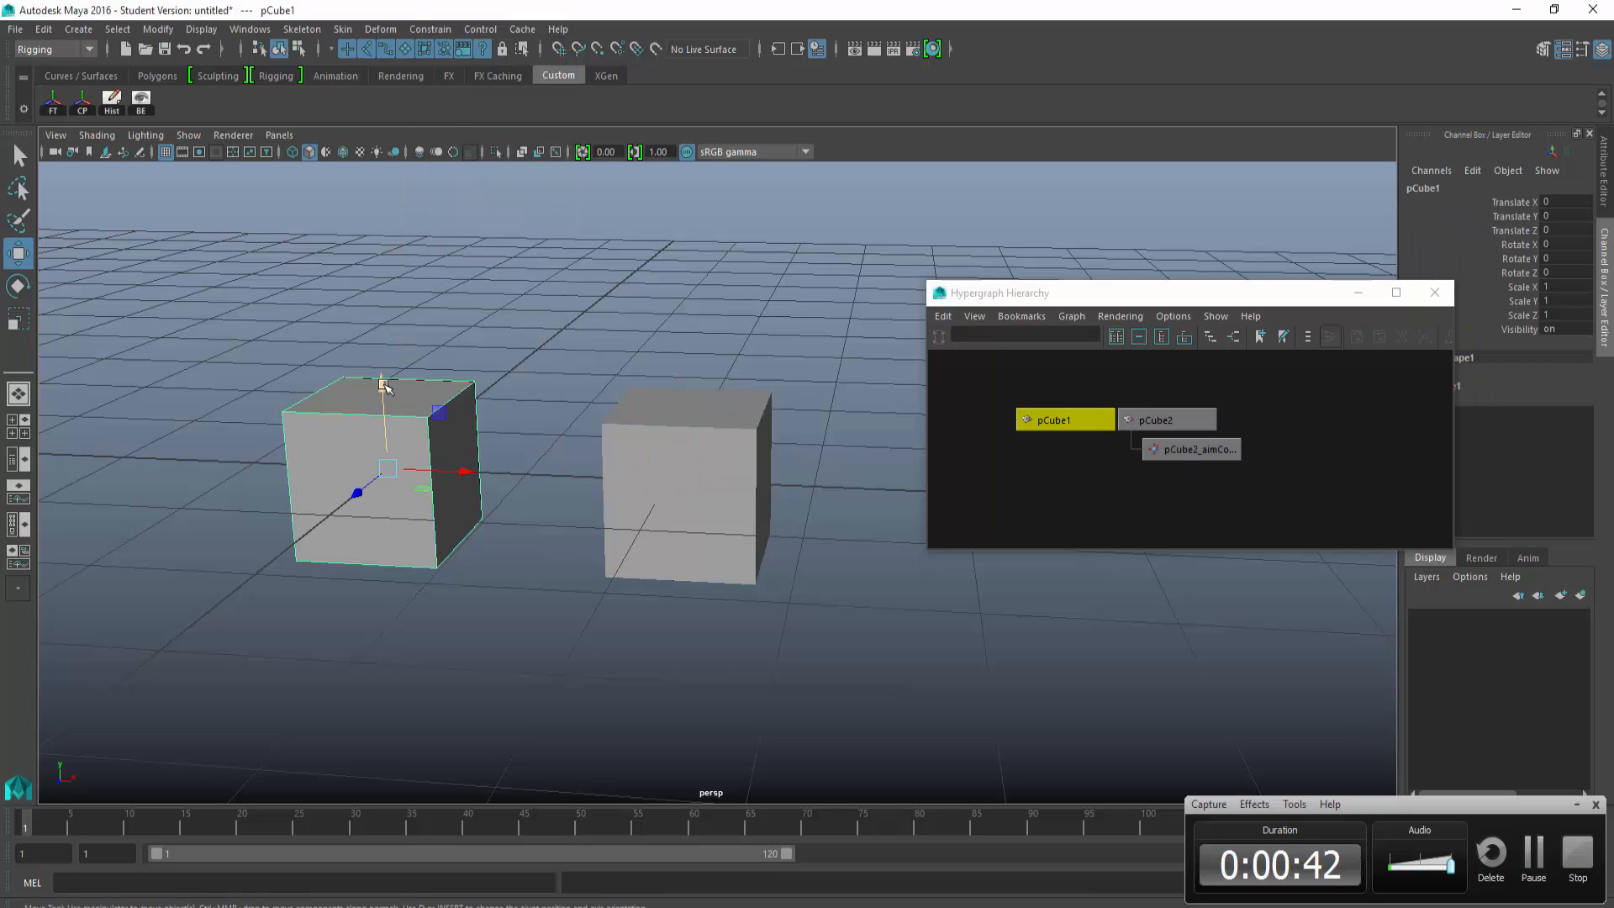
drag(384, 384, 428, 608)
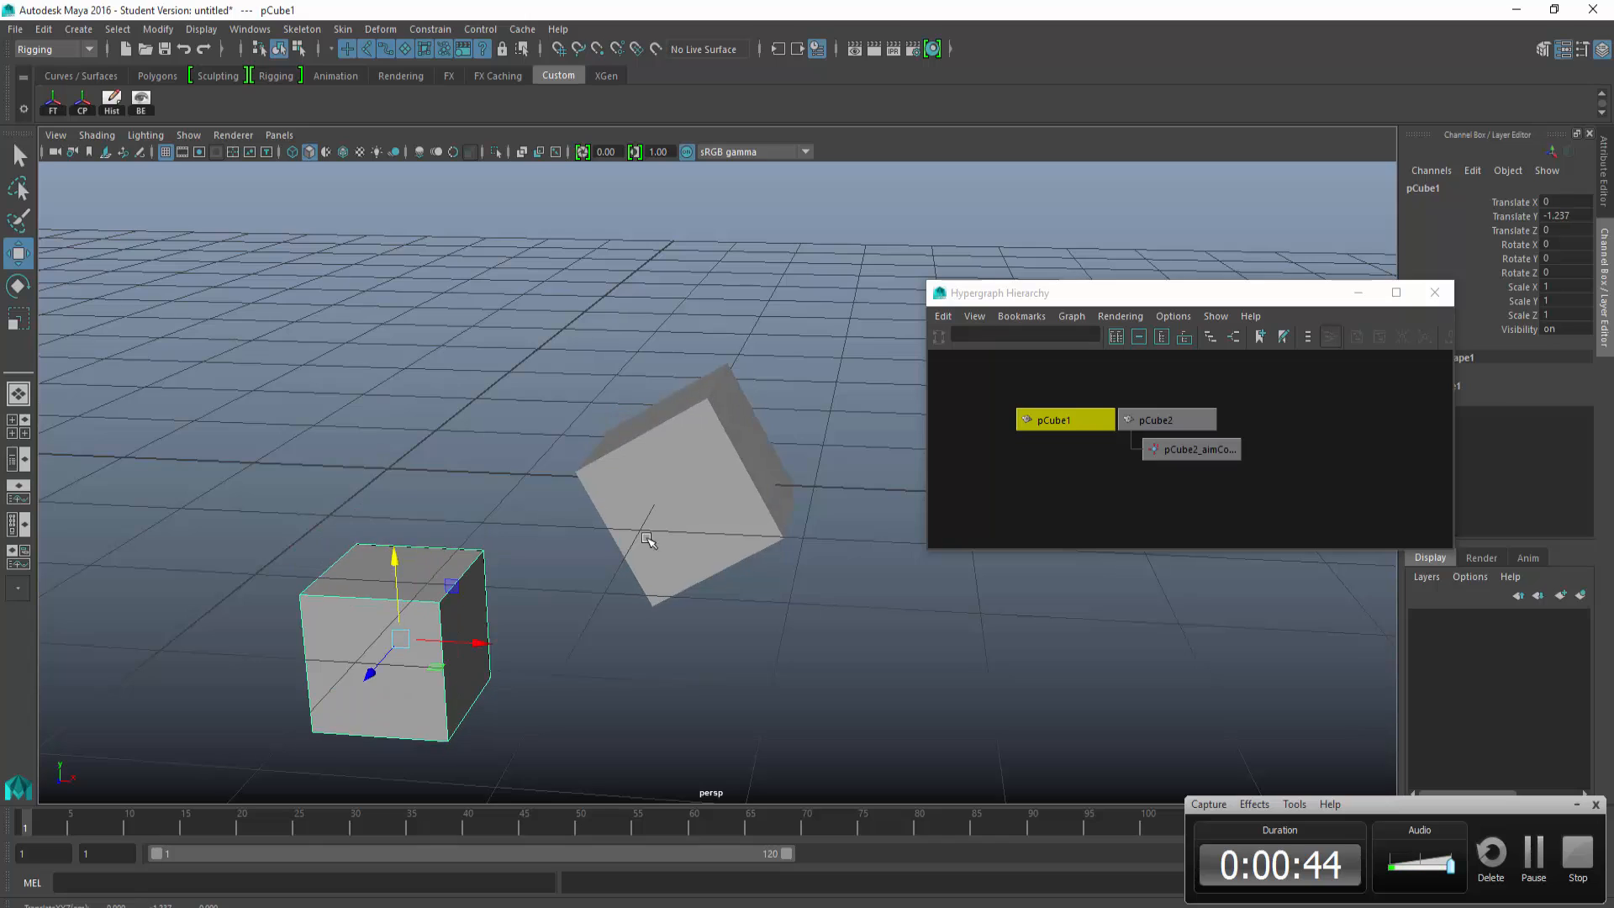
key(ctrl+z)
Step: Examine the rotation channels of the constrained pCube2 and compare them with those of pCube1
click(674, 457)
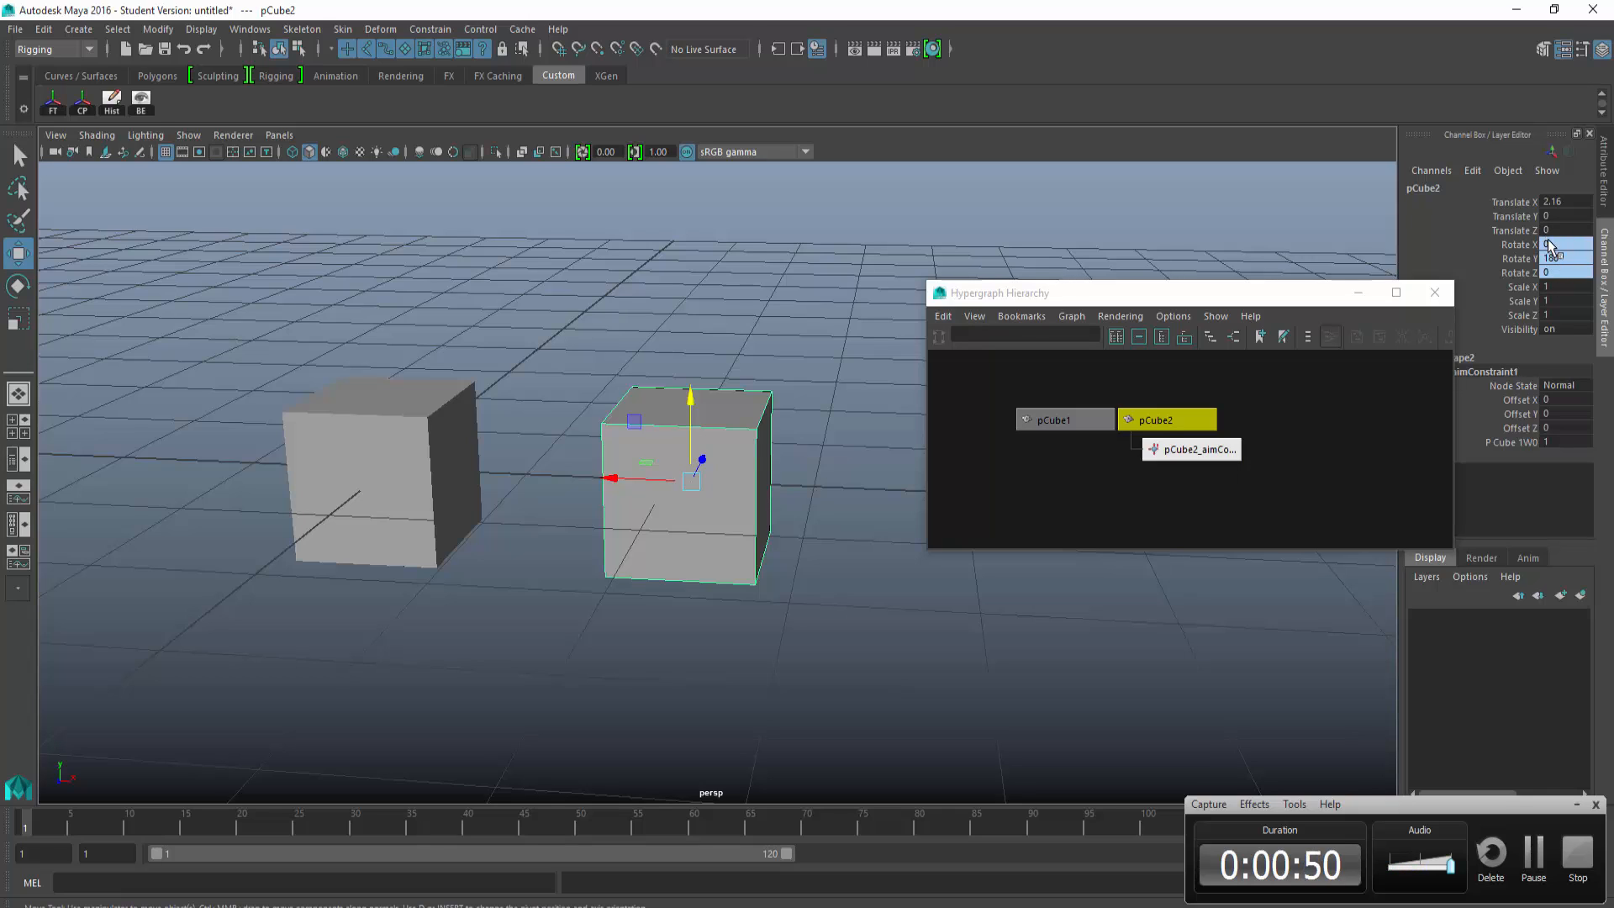
drag(1493, 240, 1505, 275)
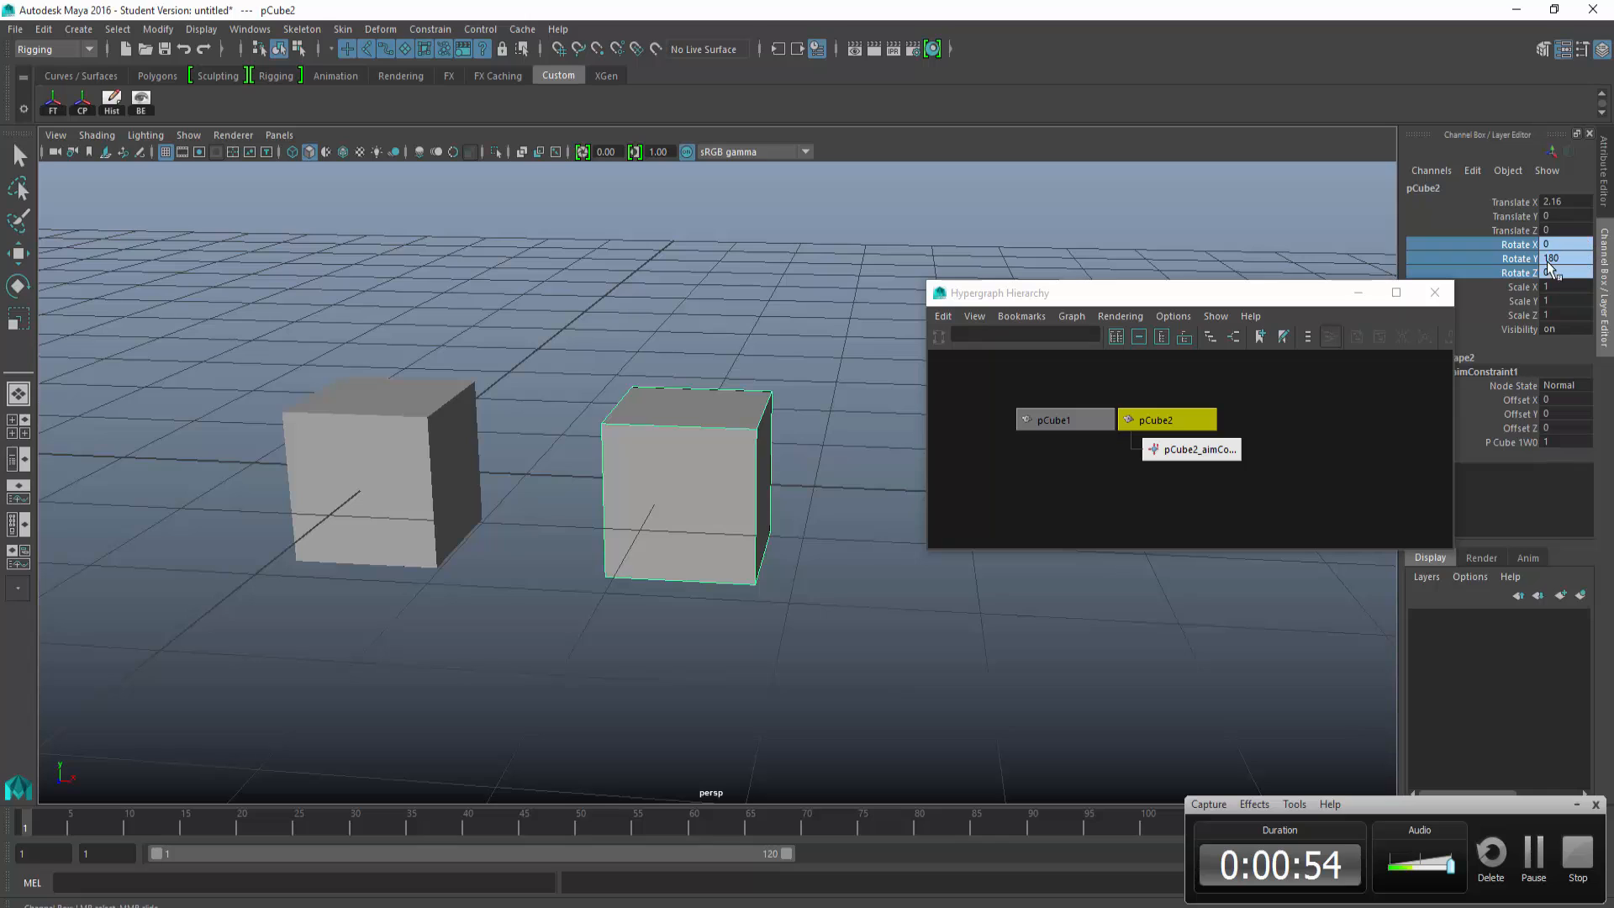
click(374, 399)
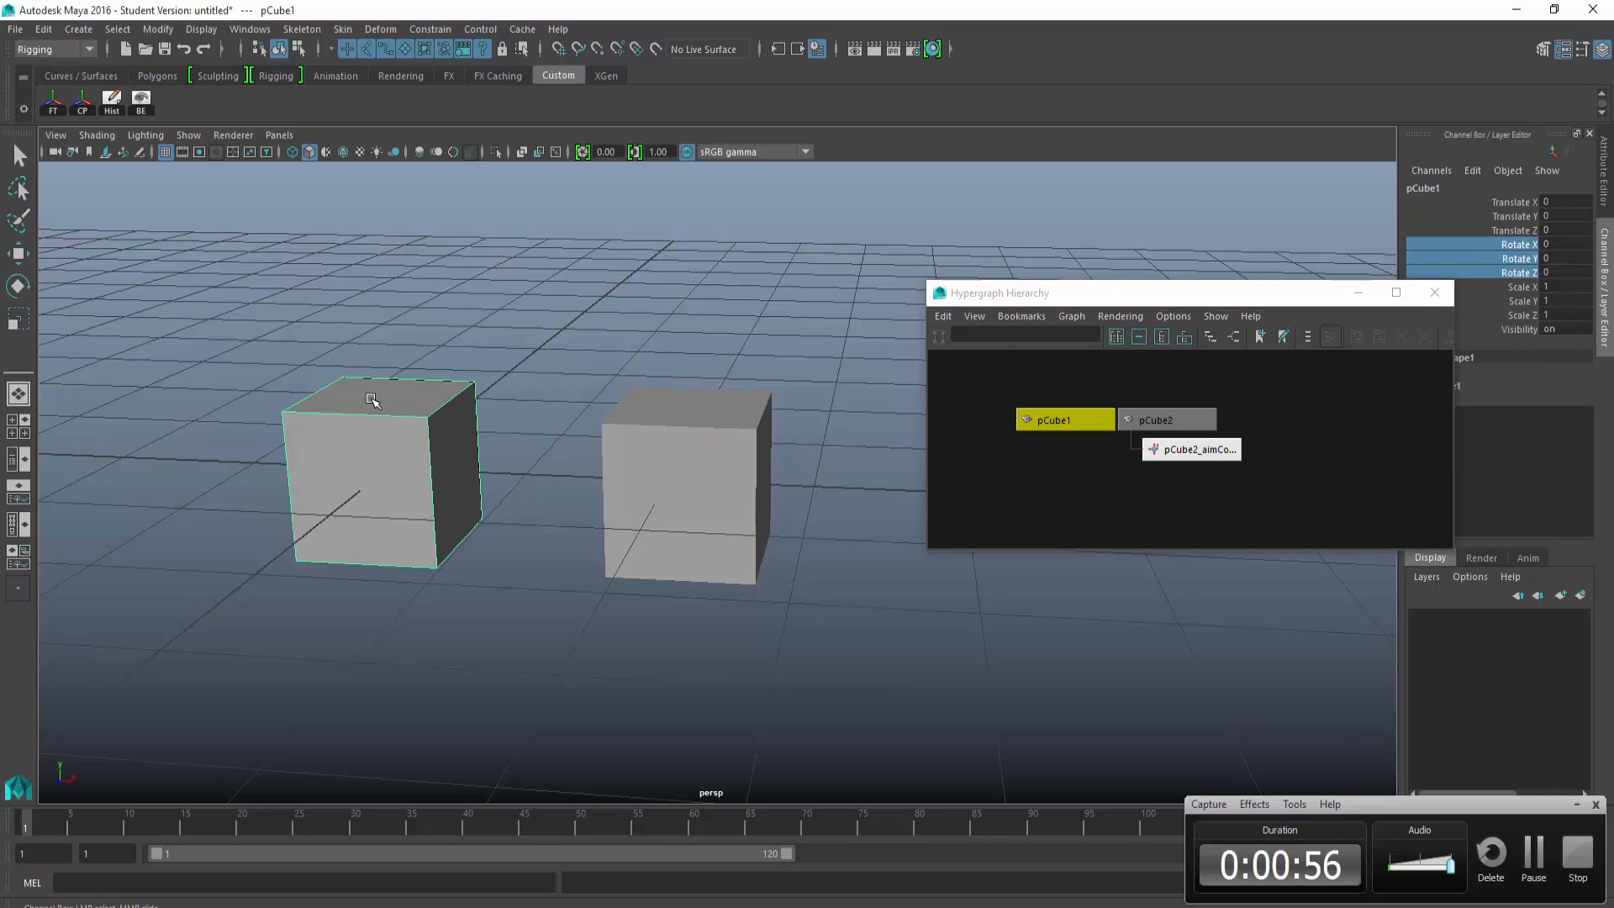
click(747, 482)
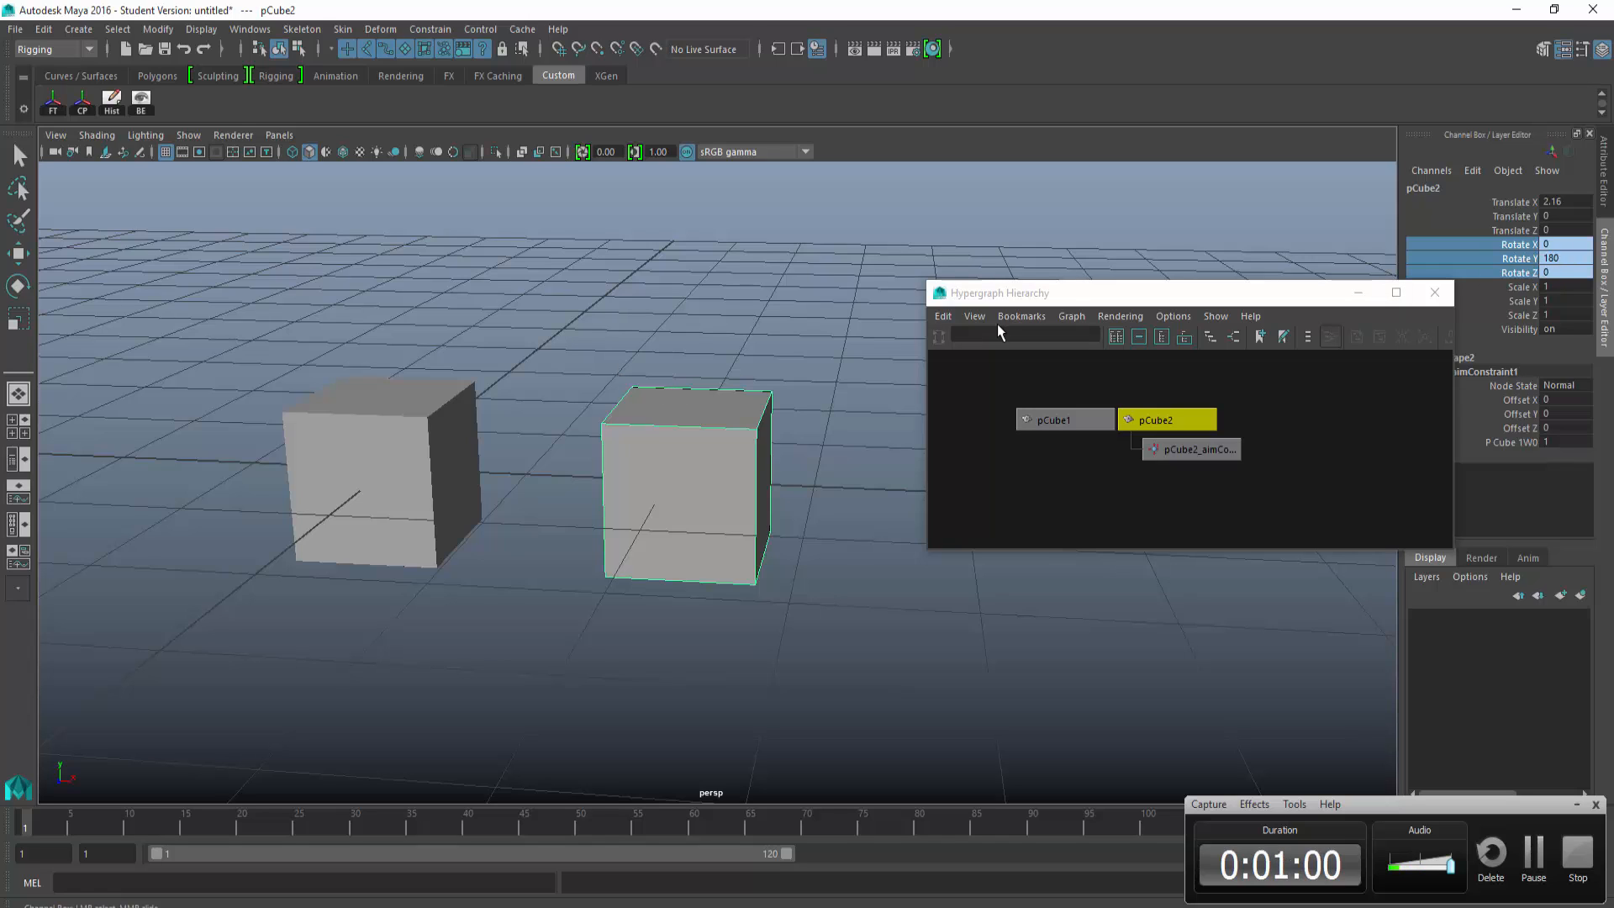
Step: Test the aim constraint by rotating pCube2 to about -16 in Z and lowering pCube1 about 0.94 units, and undo both changes
key(e)
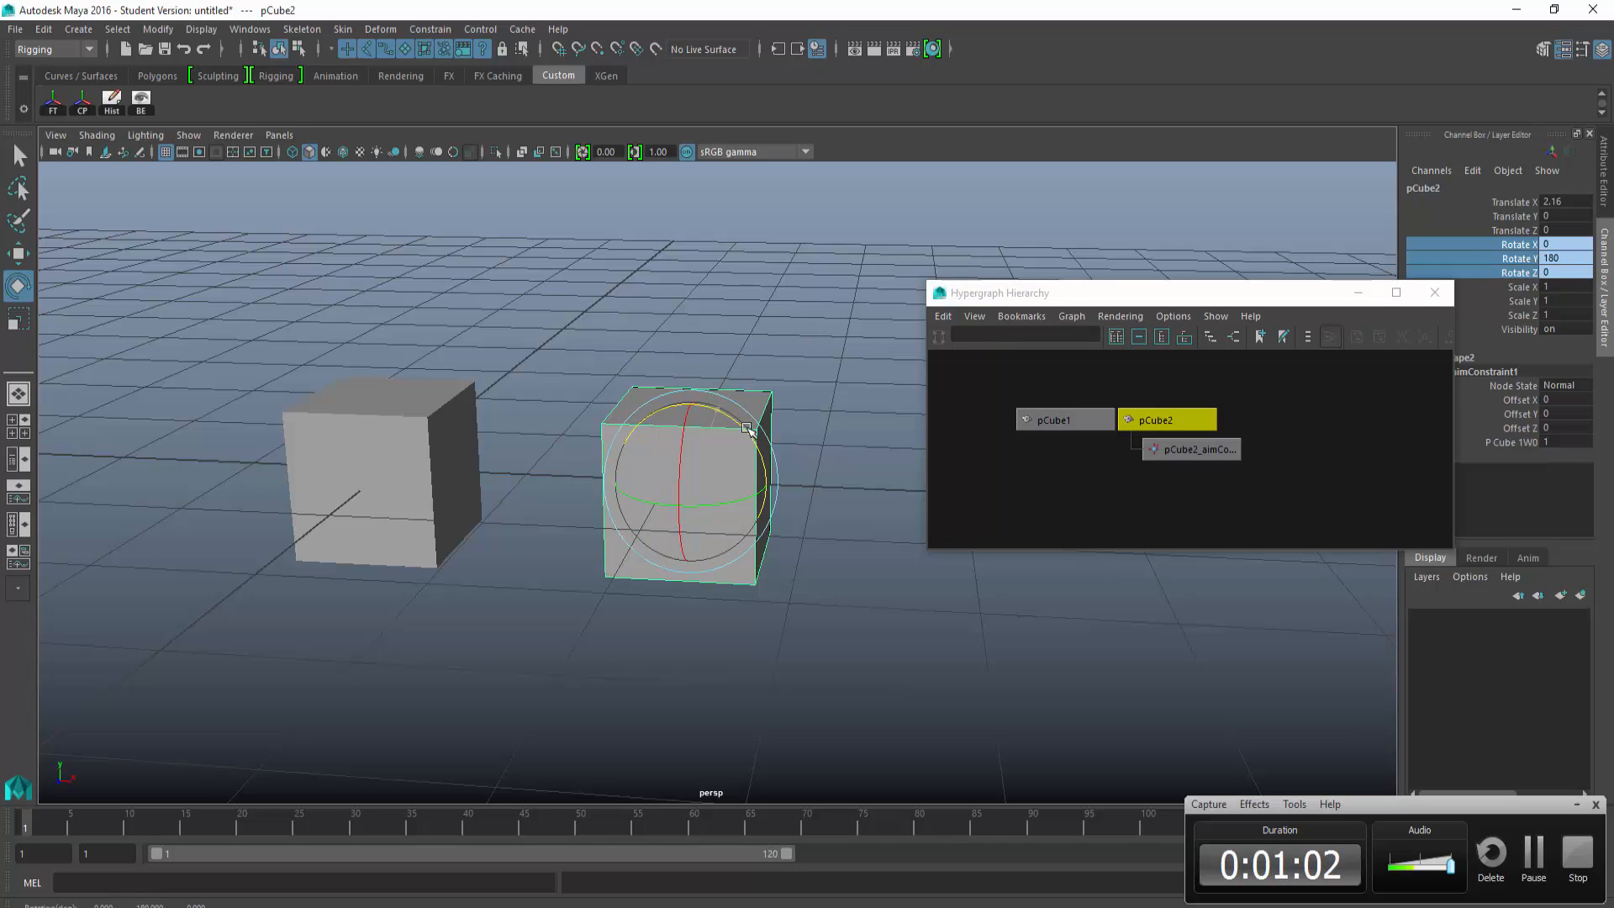
drag(747, 429, 659, 414)
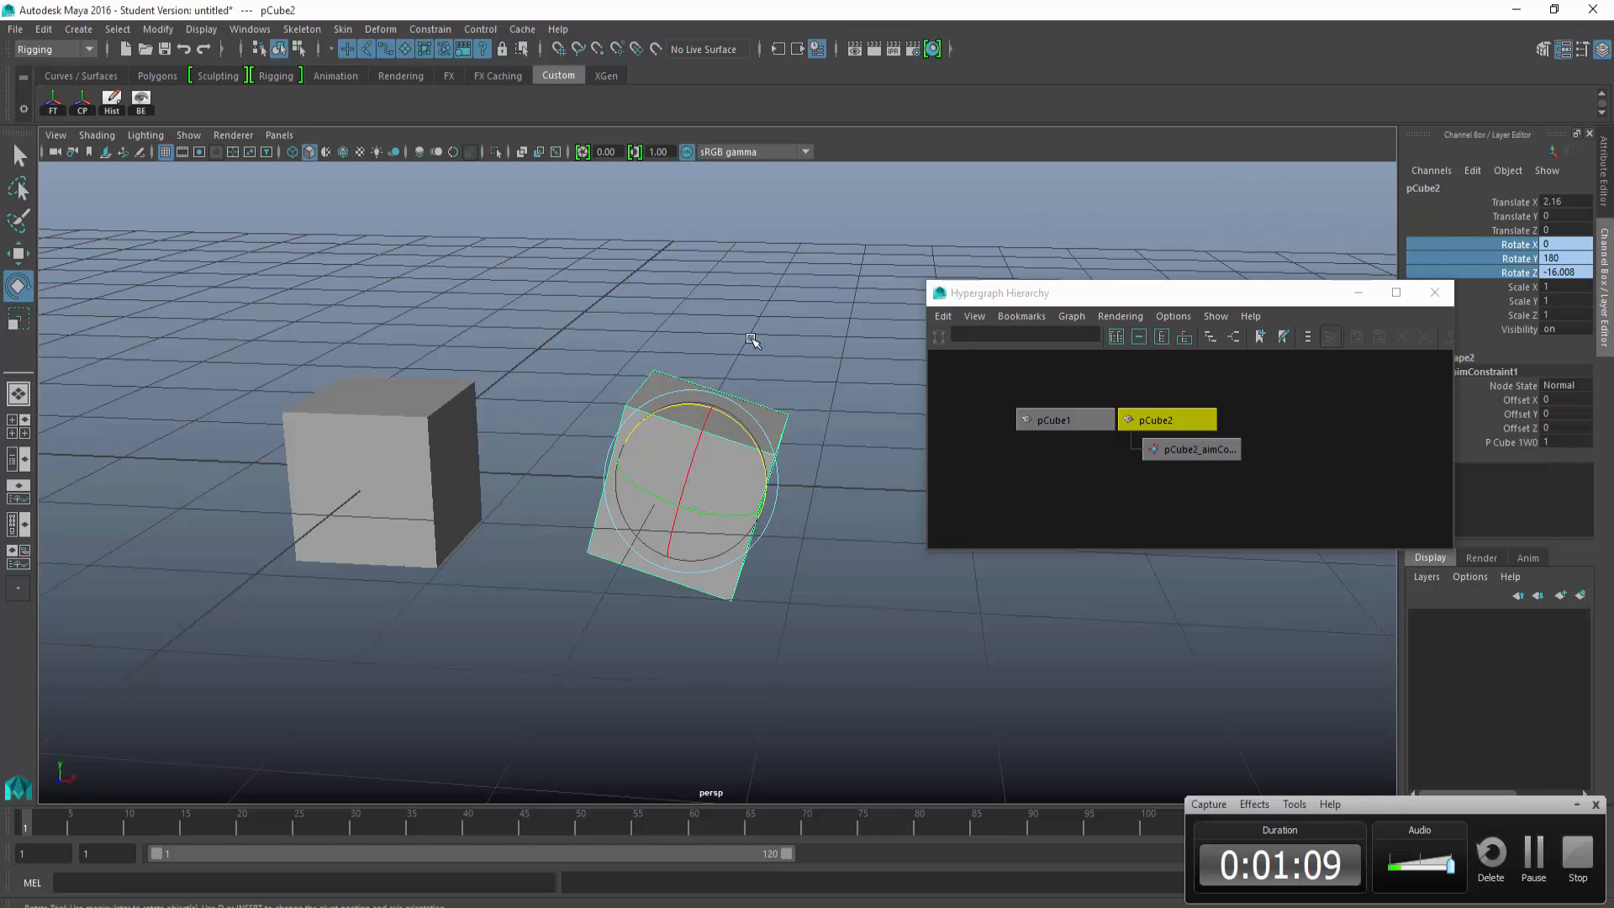
click(414, 396)
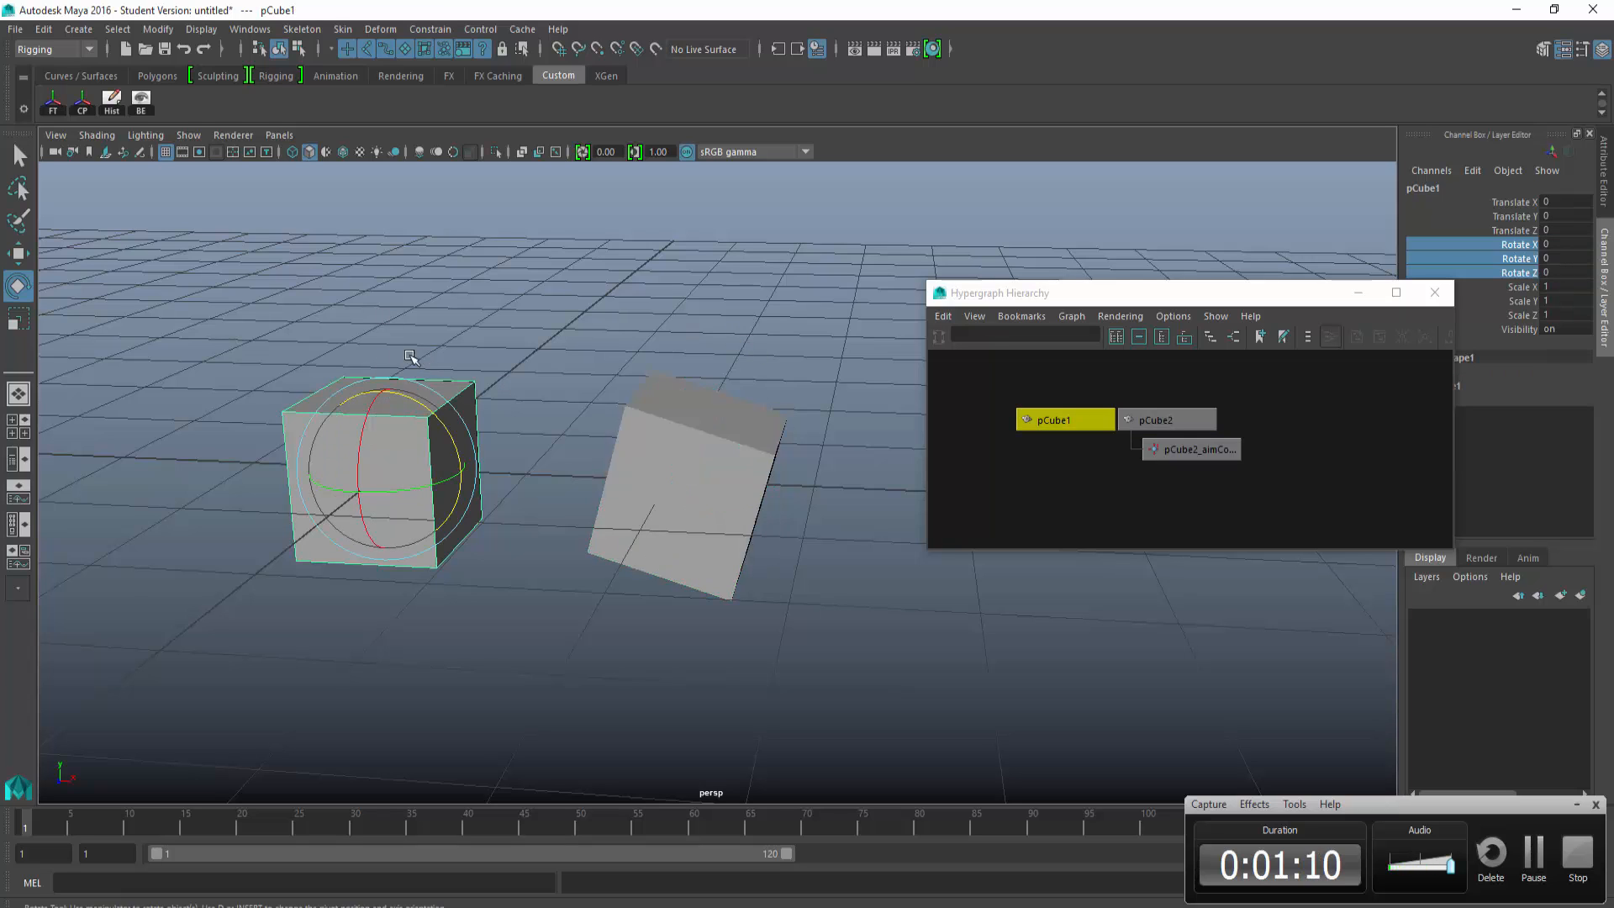
key(w)
drag(389, 378, 413, 418)
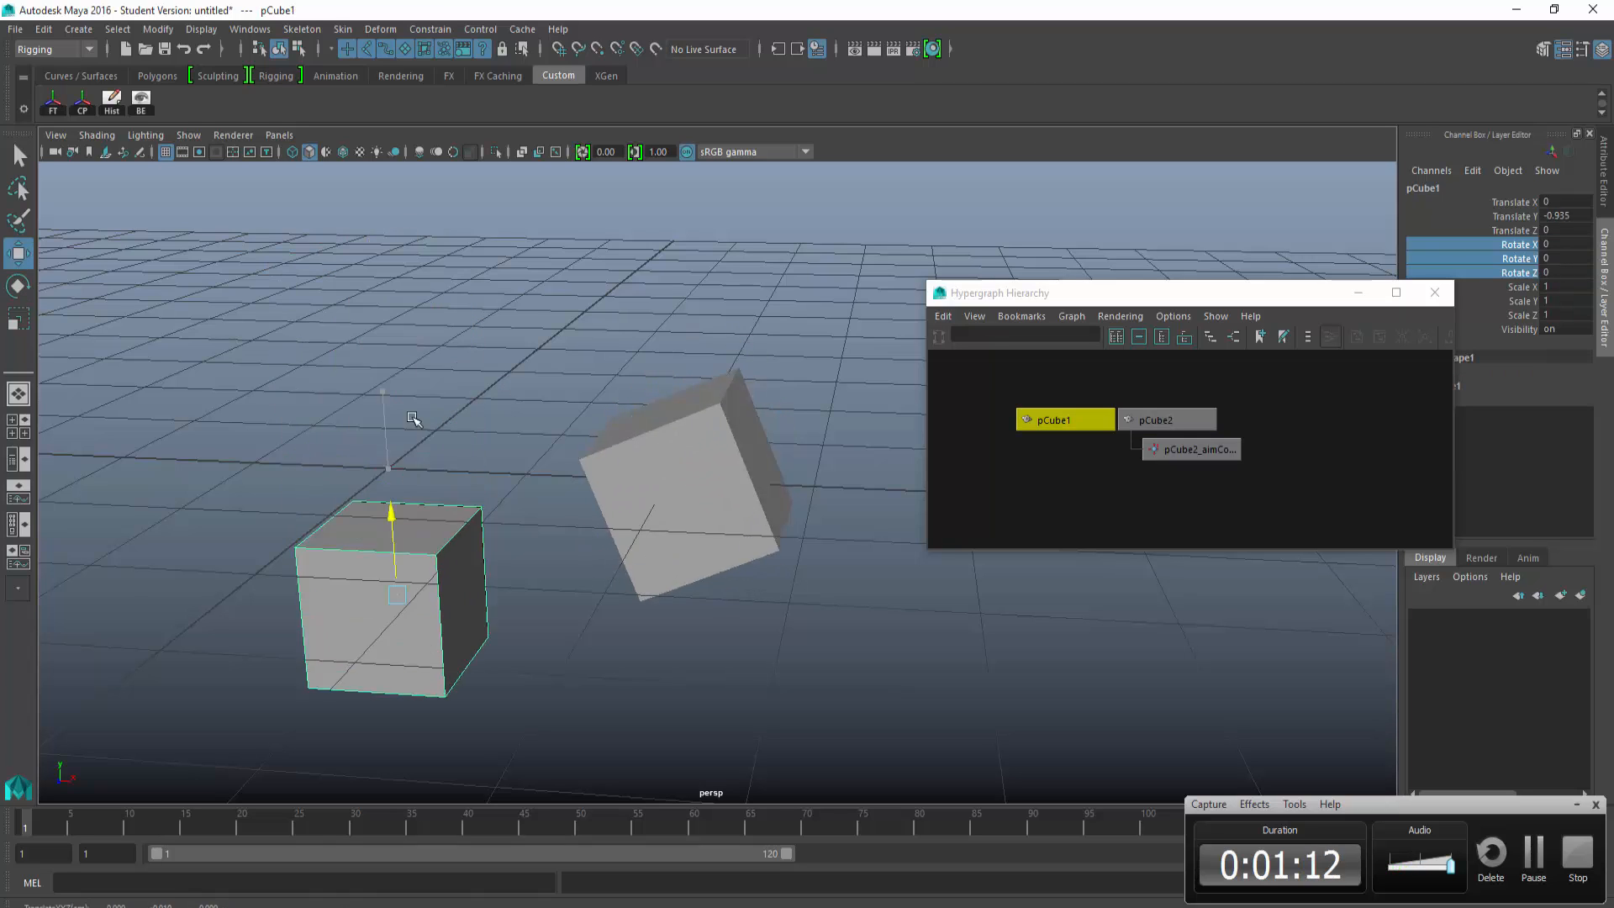
key(ctrl+z)
key(ctrl+z)
key(ctrl+z)
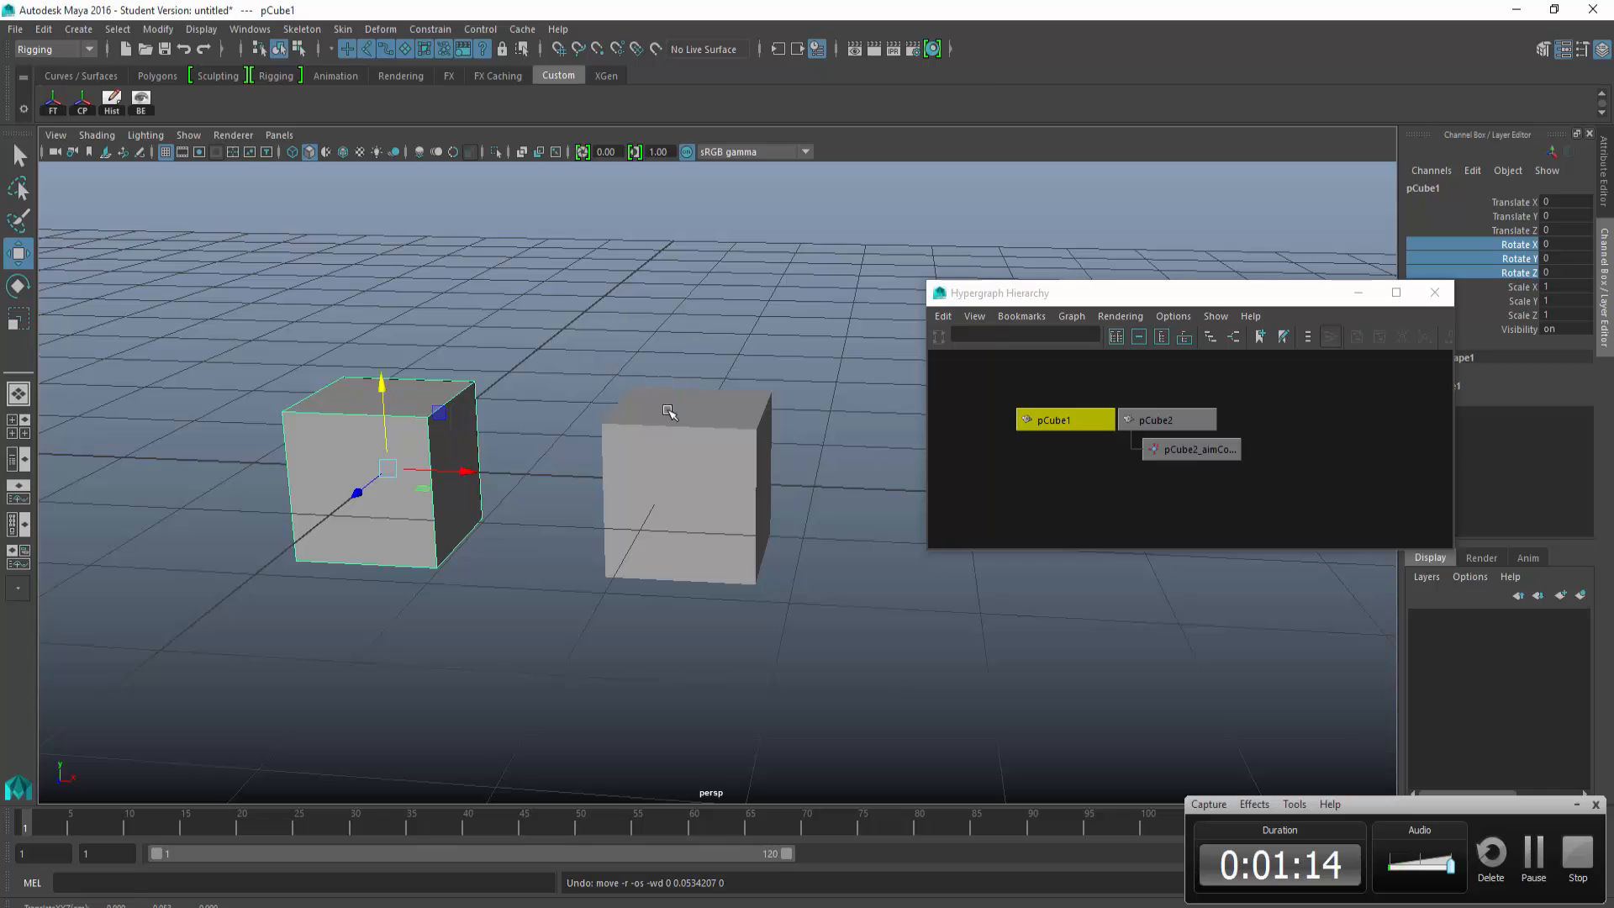
click(681, 420)
click(391, 432)
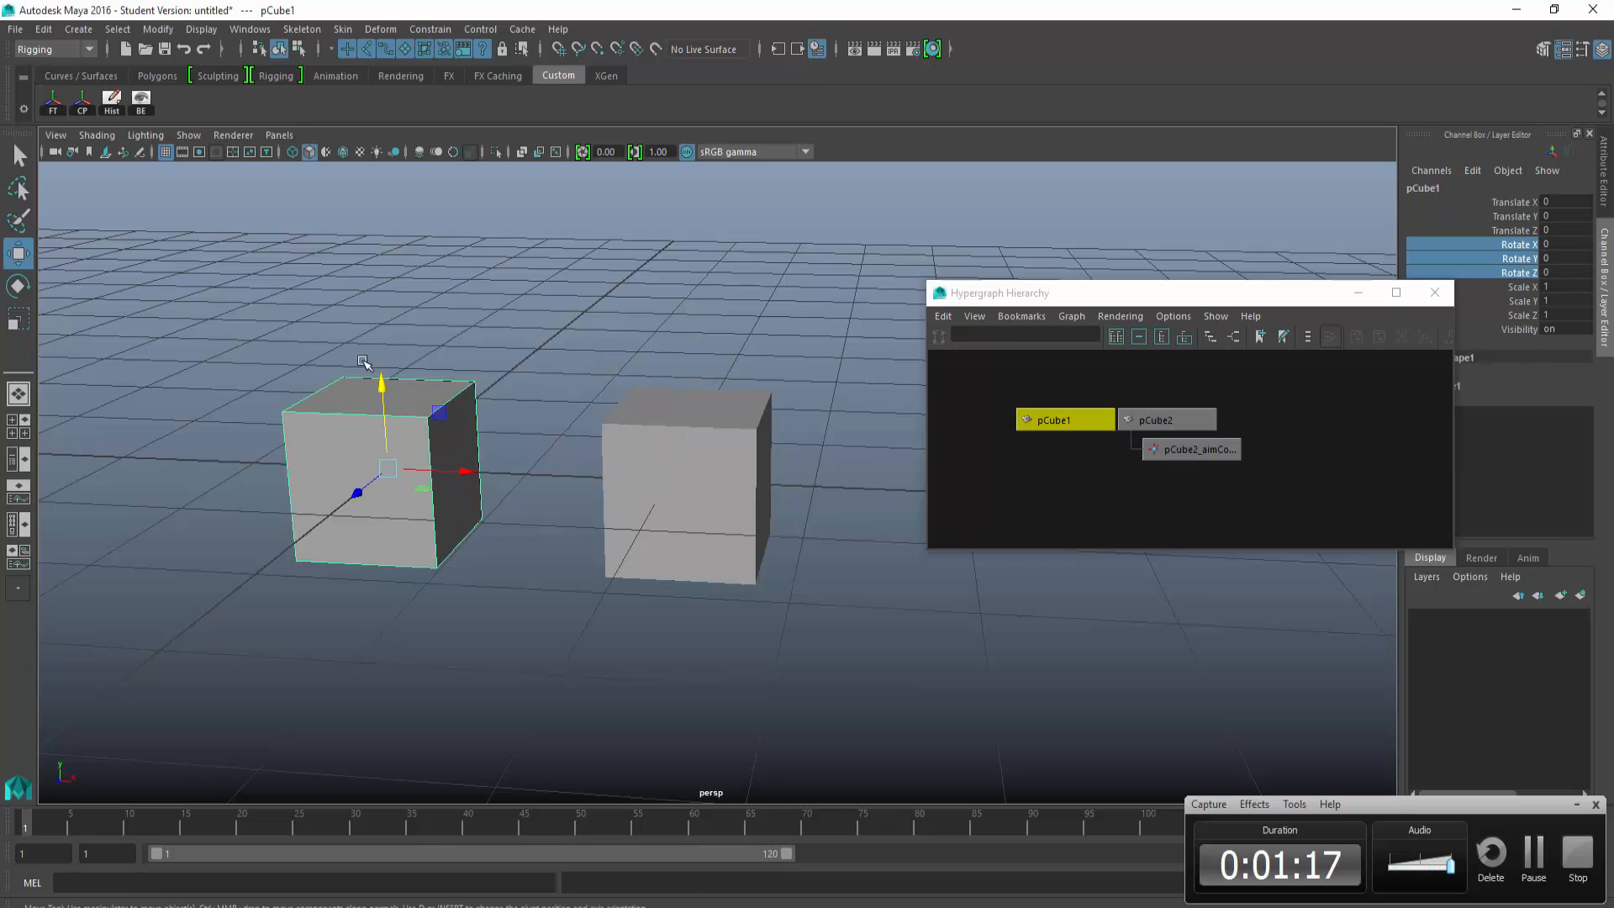
mouse_move(378, 389)
mouse_down()
mouse_move(392, 220)
mouse_move(389, 468)
mouse_move(378, 378)
mouse_up()
click(632, 421)
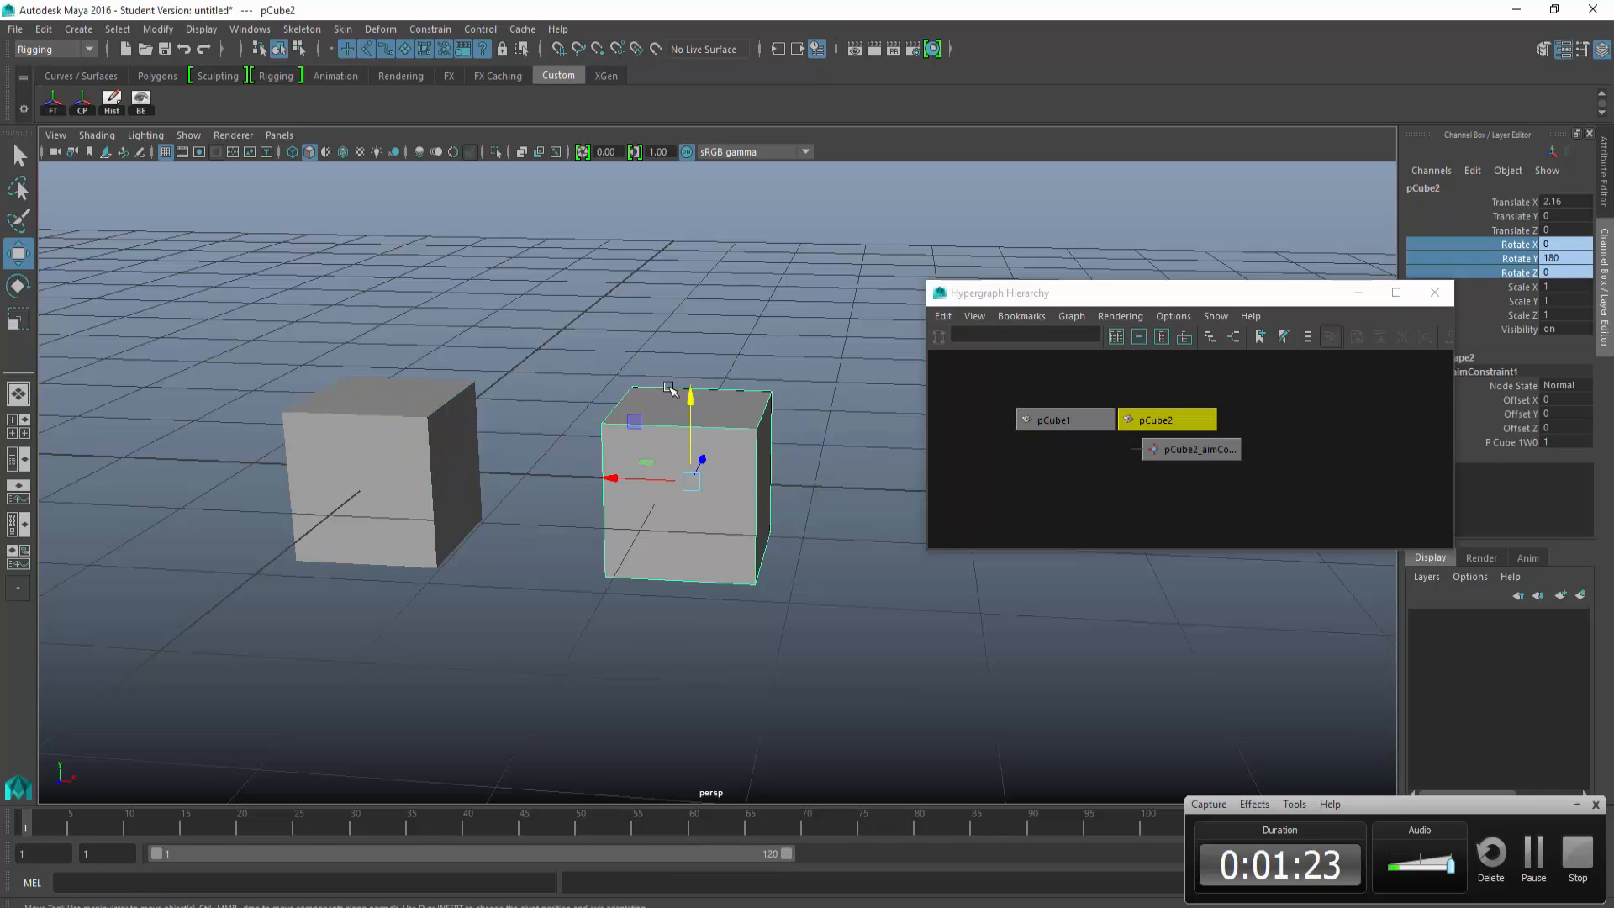
click(1108, 454)
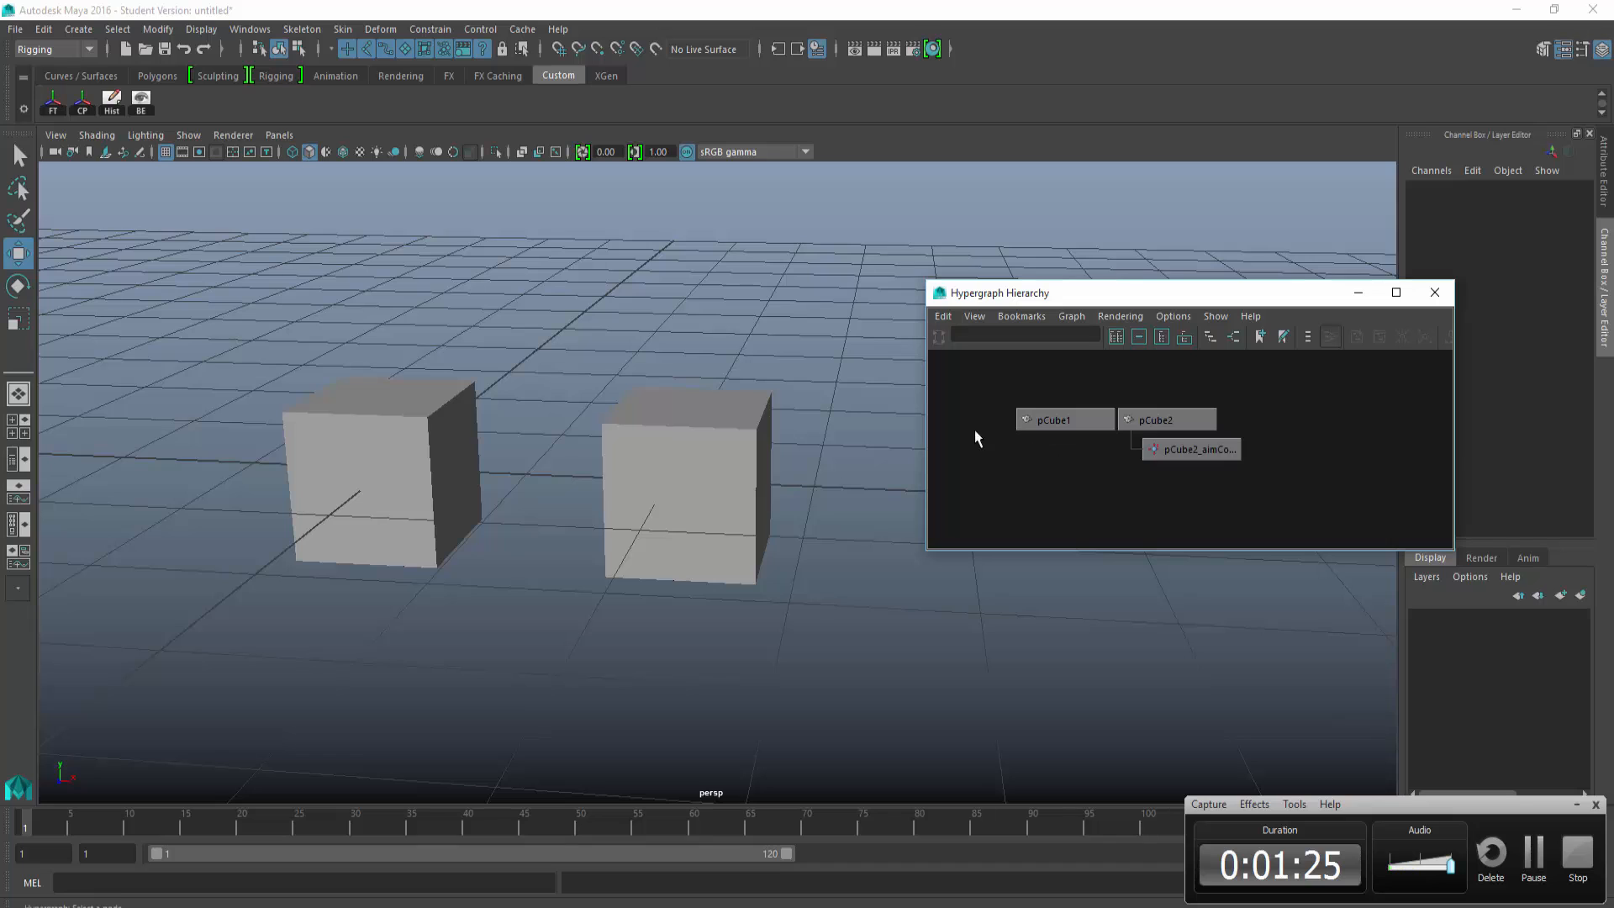
Step: Undo the recent changes back to before the aim constraint was applied to pCube2
key(ctrl+z)
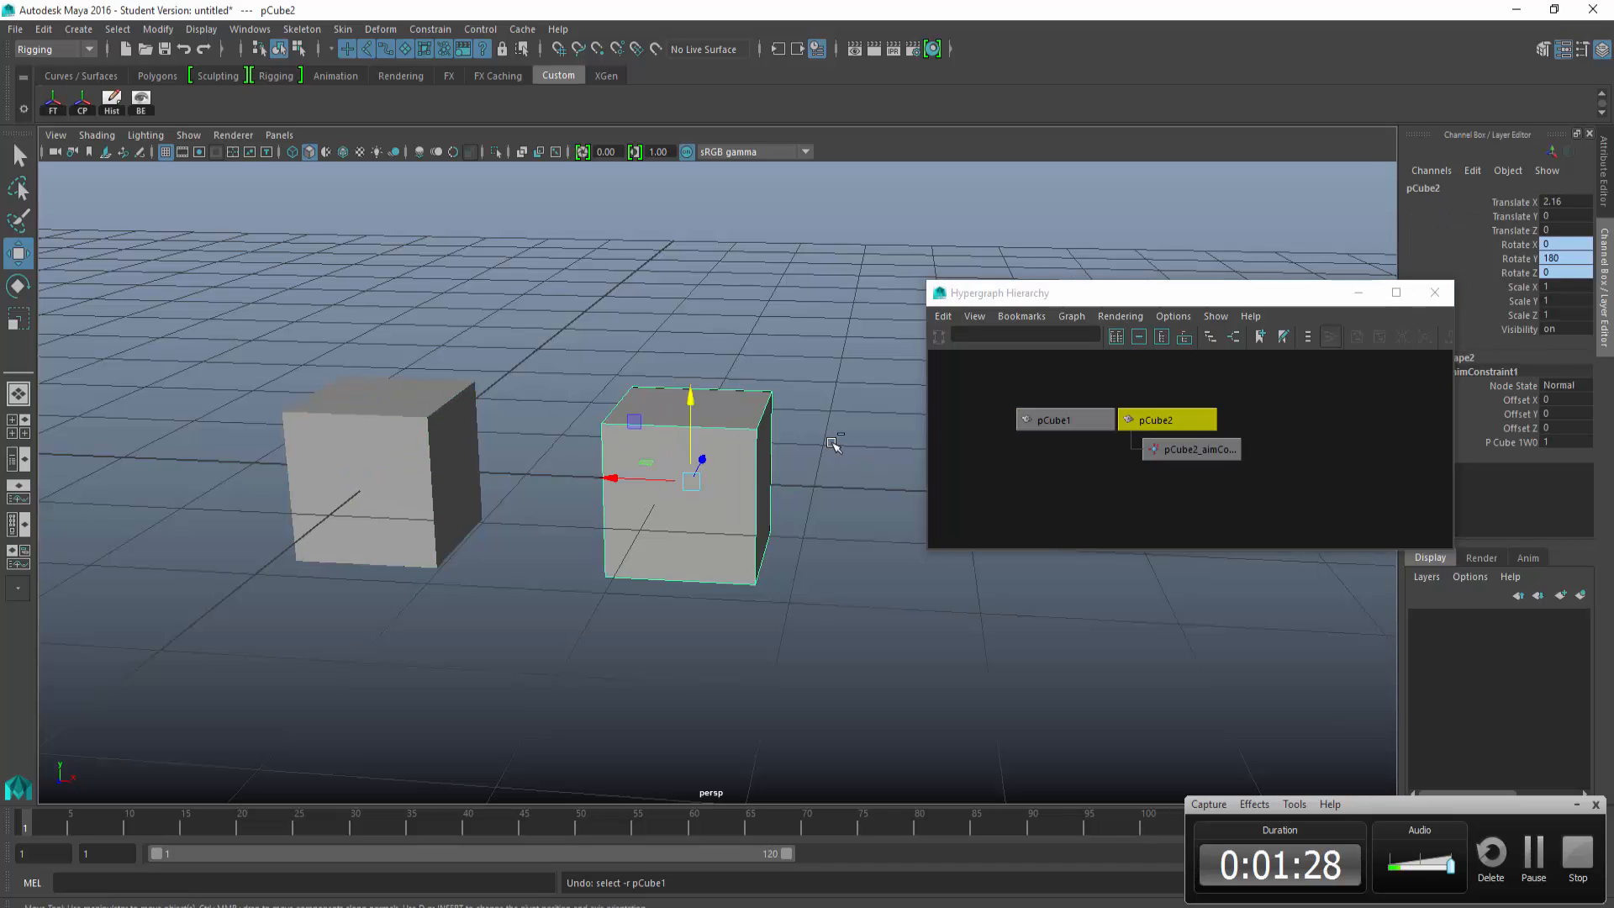
key(ctrl+z)
key(ctrl+z)
key(ctrl+z)
key(ctrl+z)
key(ctrl+z)
key(ctrl+z)
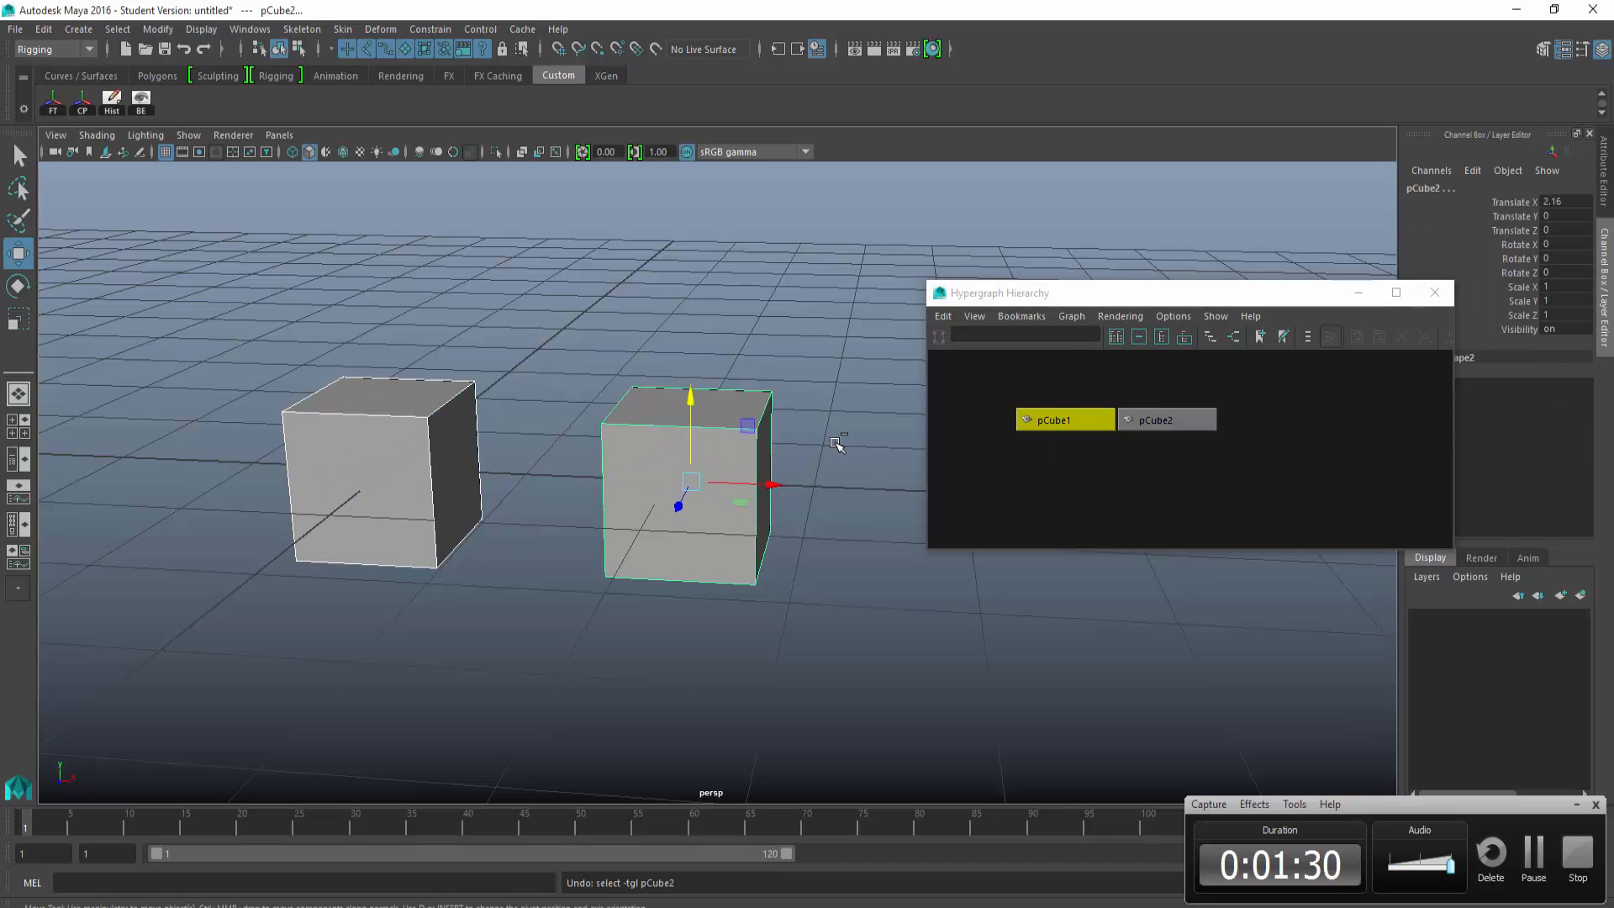
Step: Put pCube2 alone into a new group and select that group in the Hypergraph
click(1131, 524)
click(703, 483)
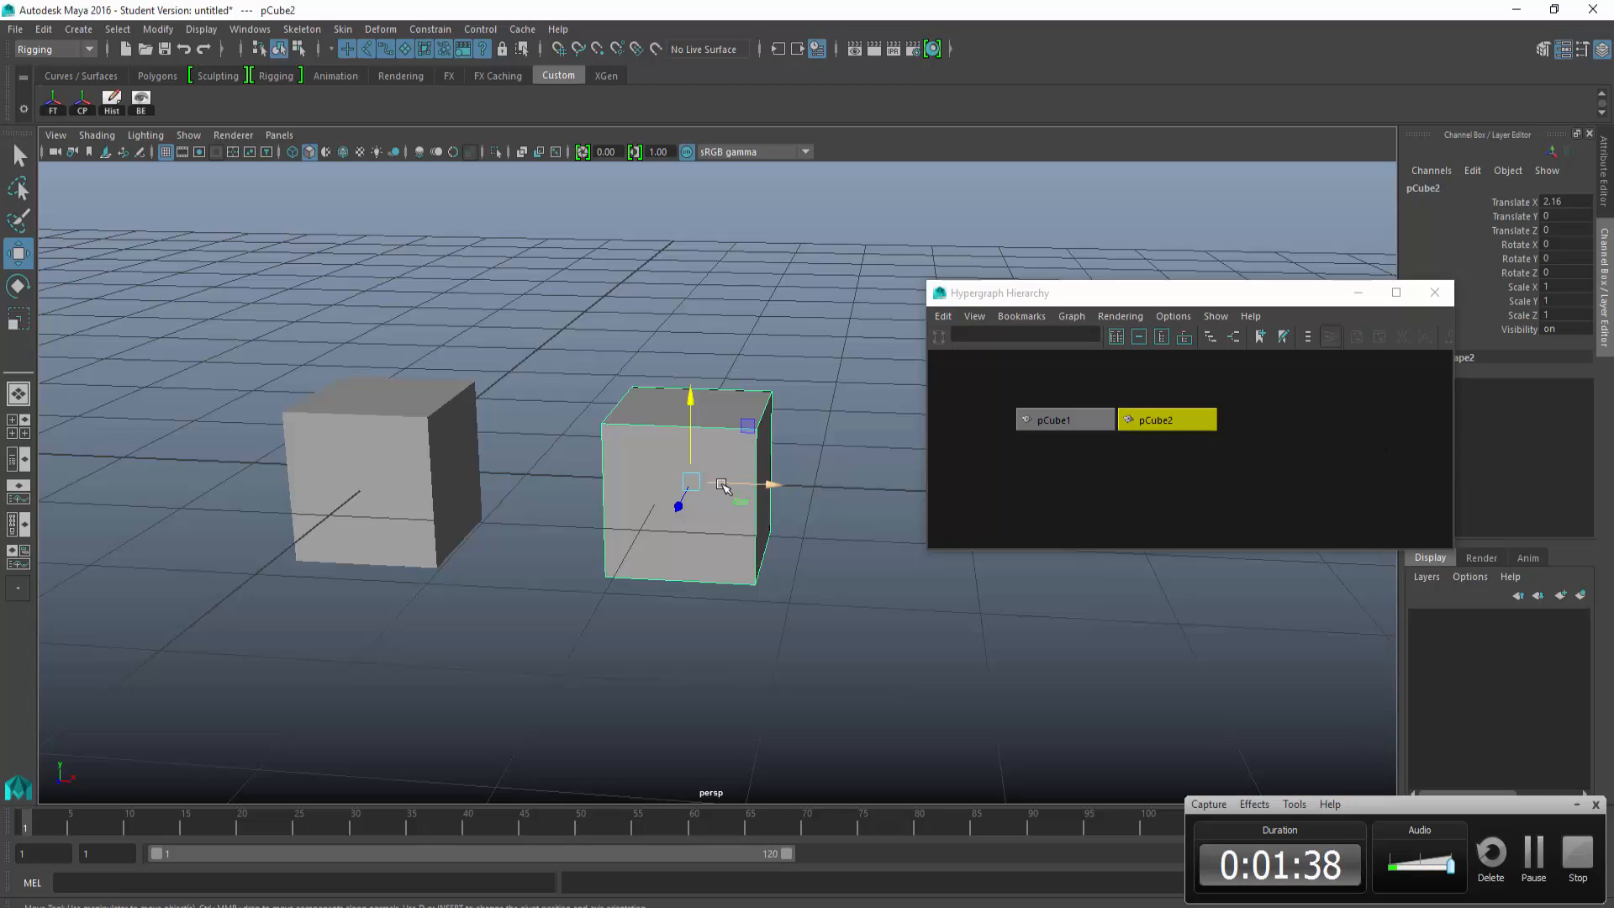
key(ctrl+g)
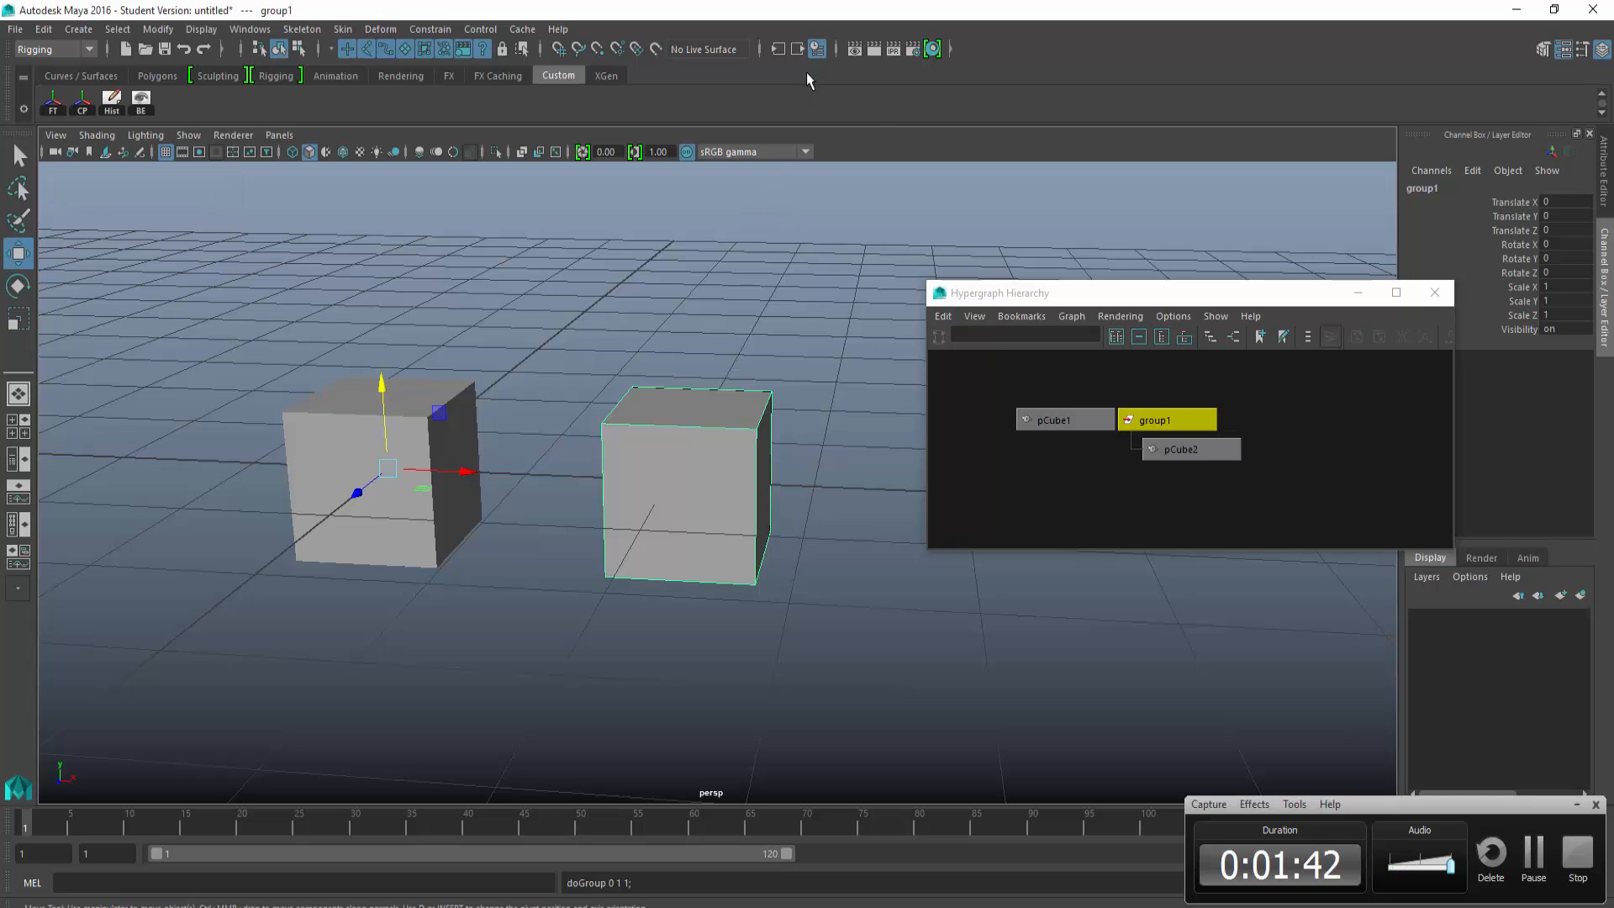
alt+drag(664, 490, 565, 405)
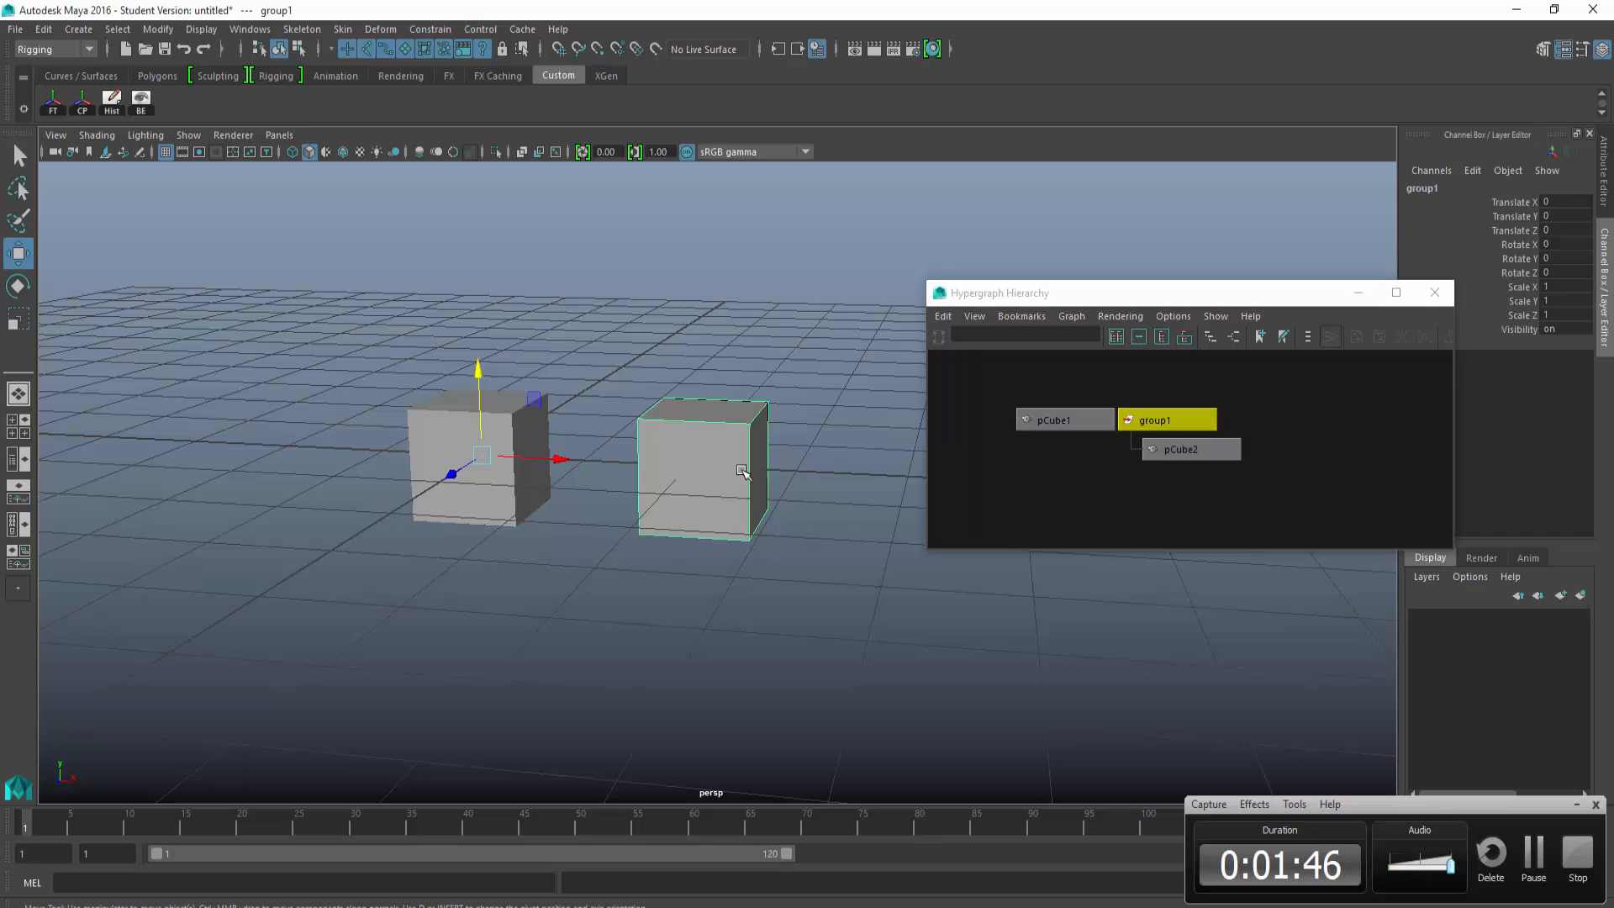
click(1012, 476)
click(1164, 426)
alt+drag(453, 437, 485, 461)
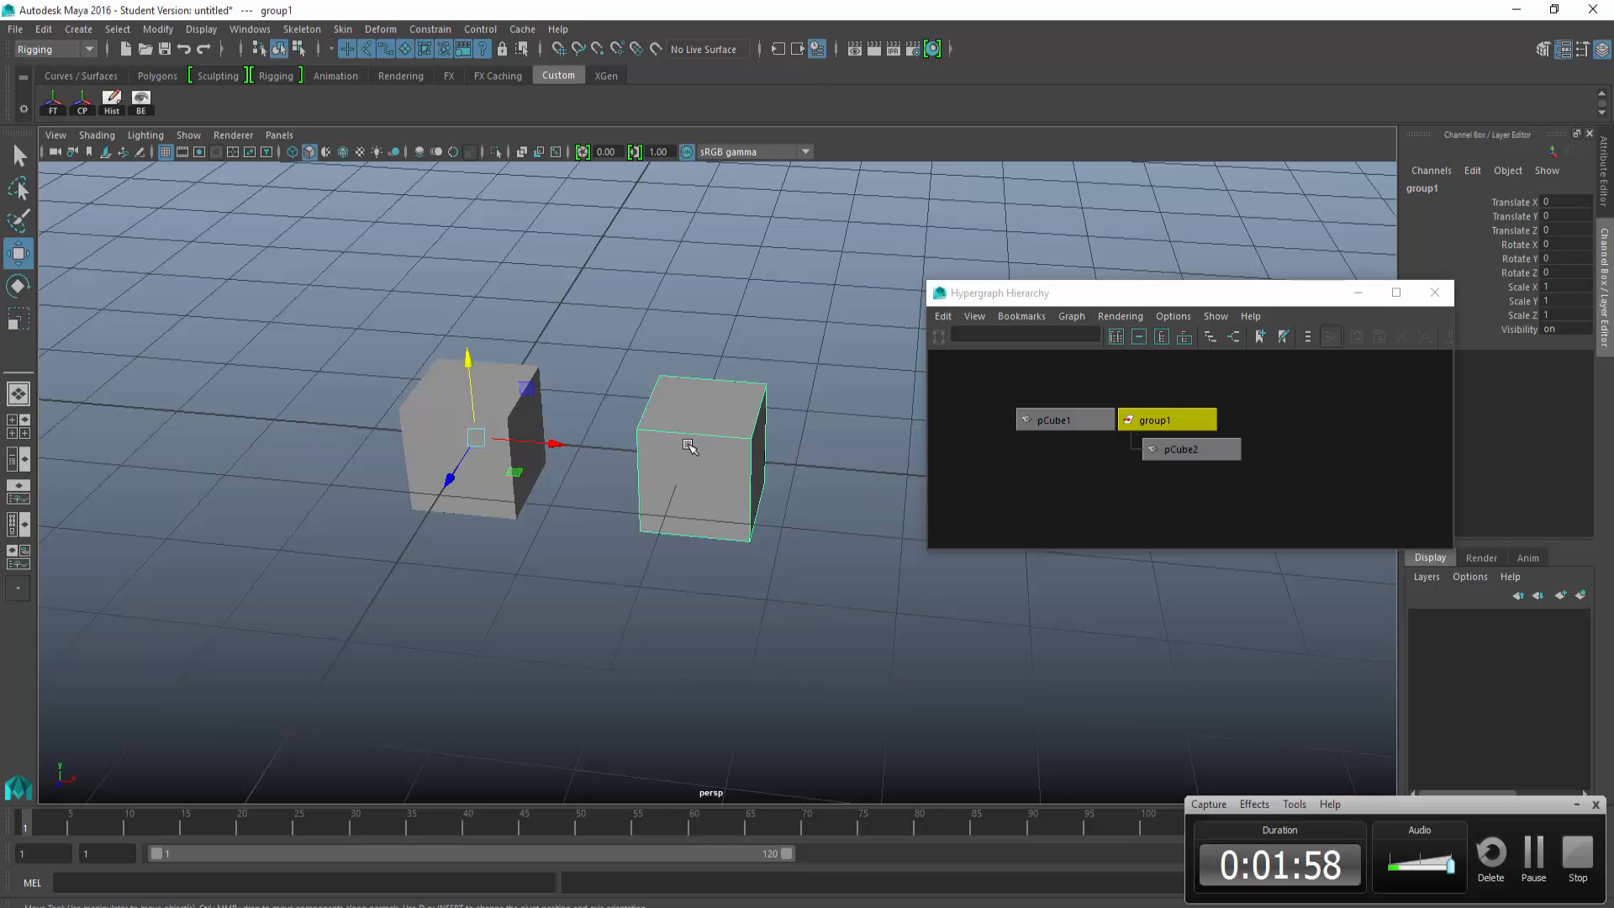
Step: Center the pivot of group1 and check the channels of pCube2 and group1 in the Hypergraph
click(158, 29)
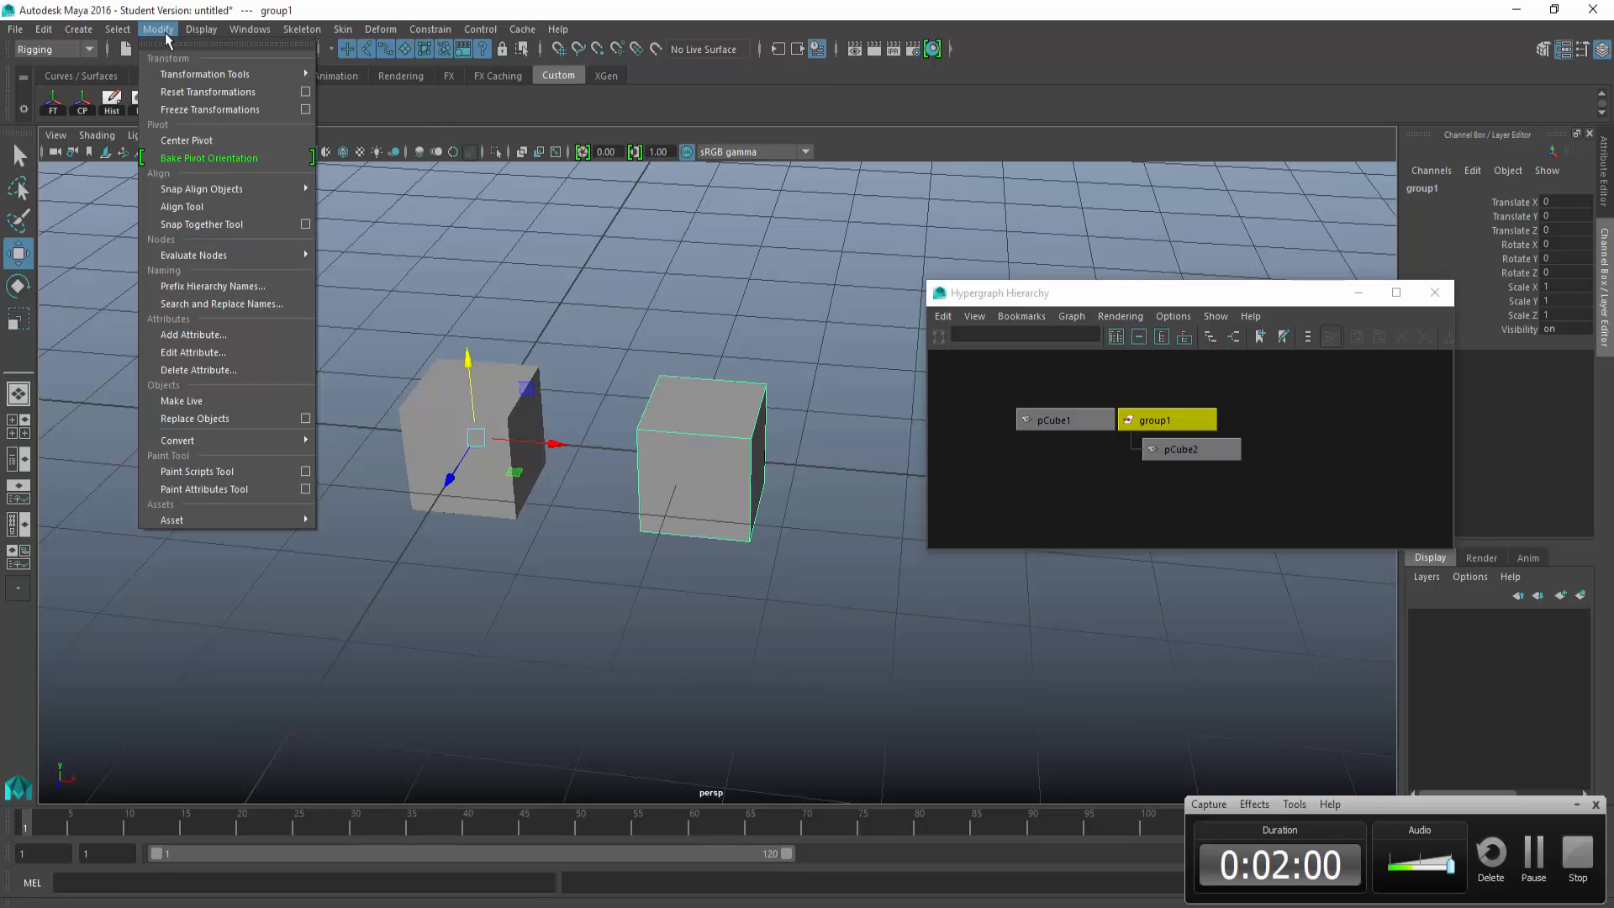
click(216, 146)
alt+drag(786, 485, 793, 448)
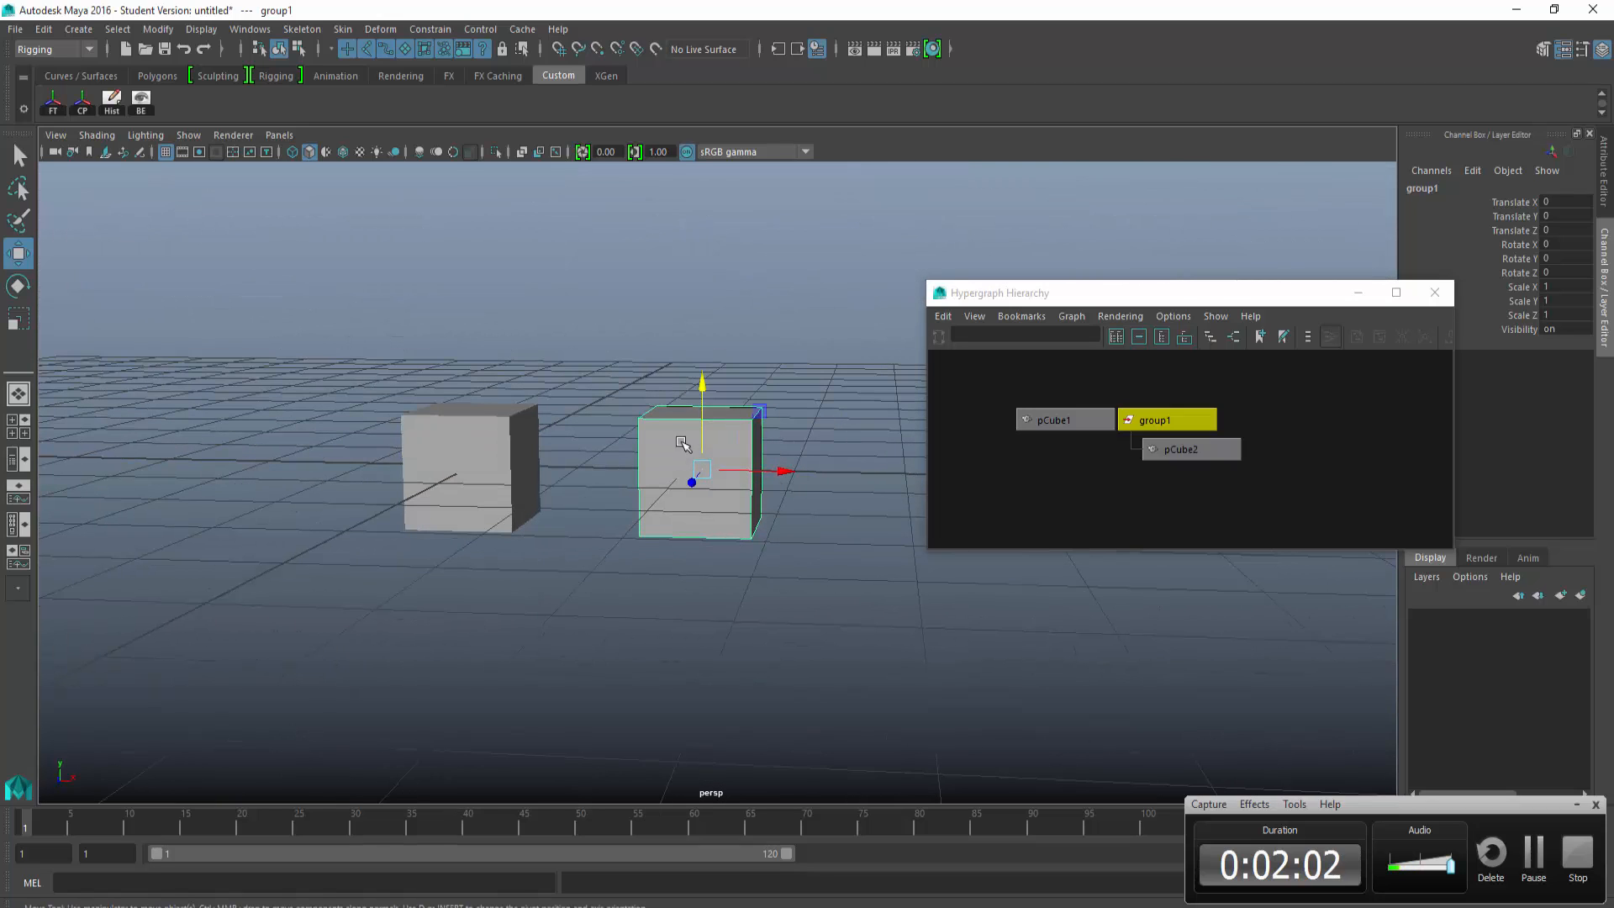
click(1155, 467)
click(1157, 451)
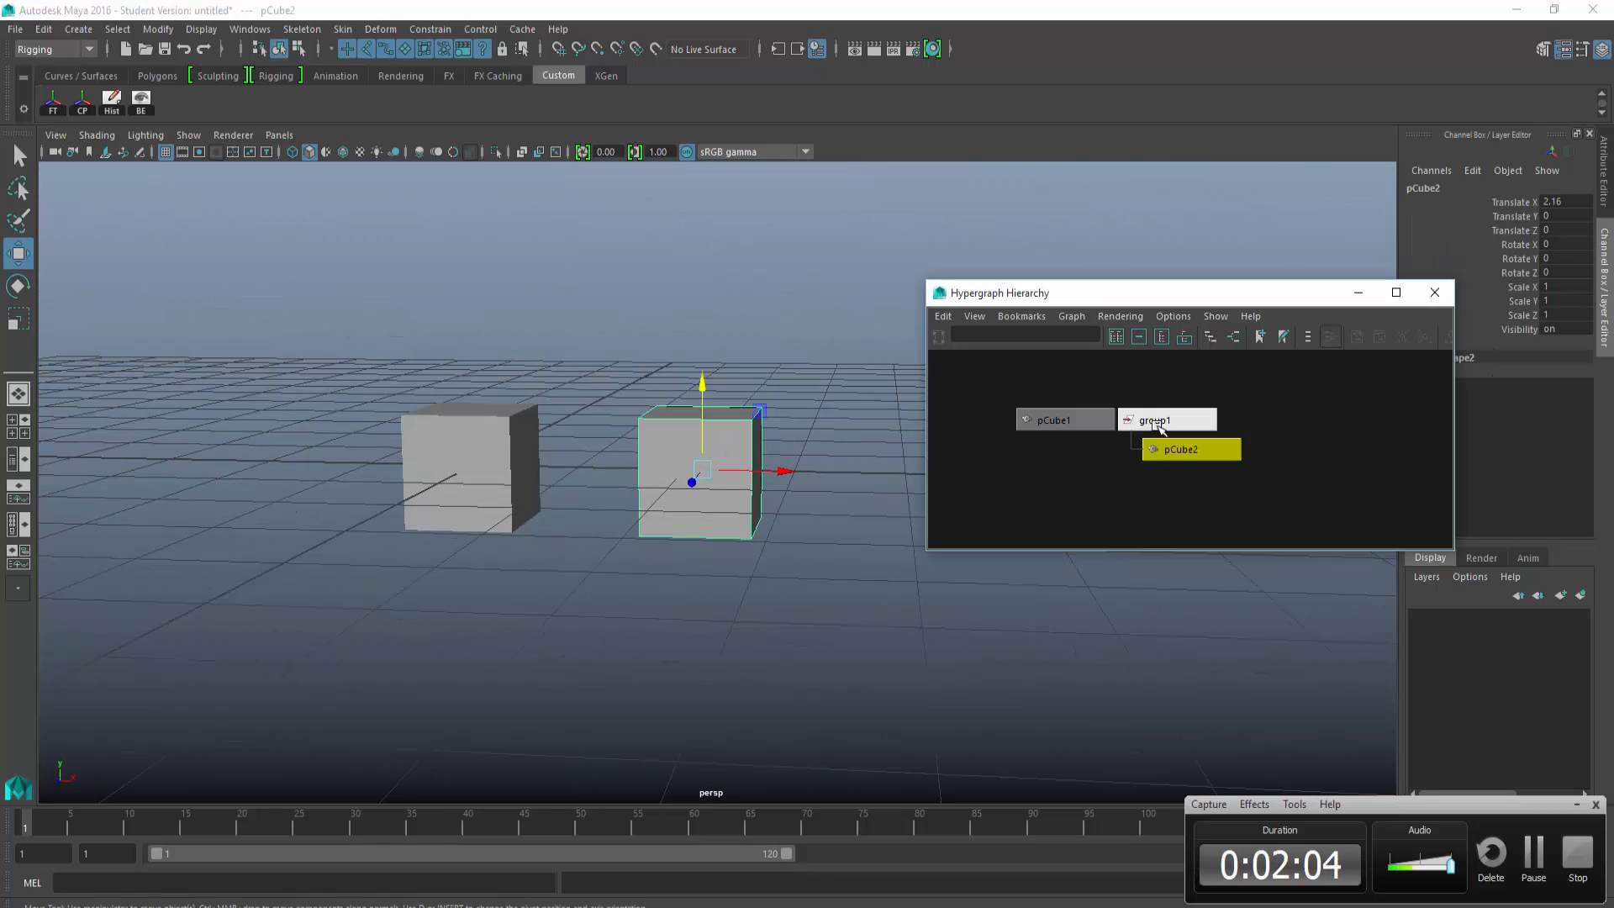
click(1169, 420)
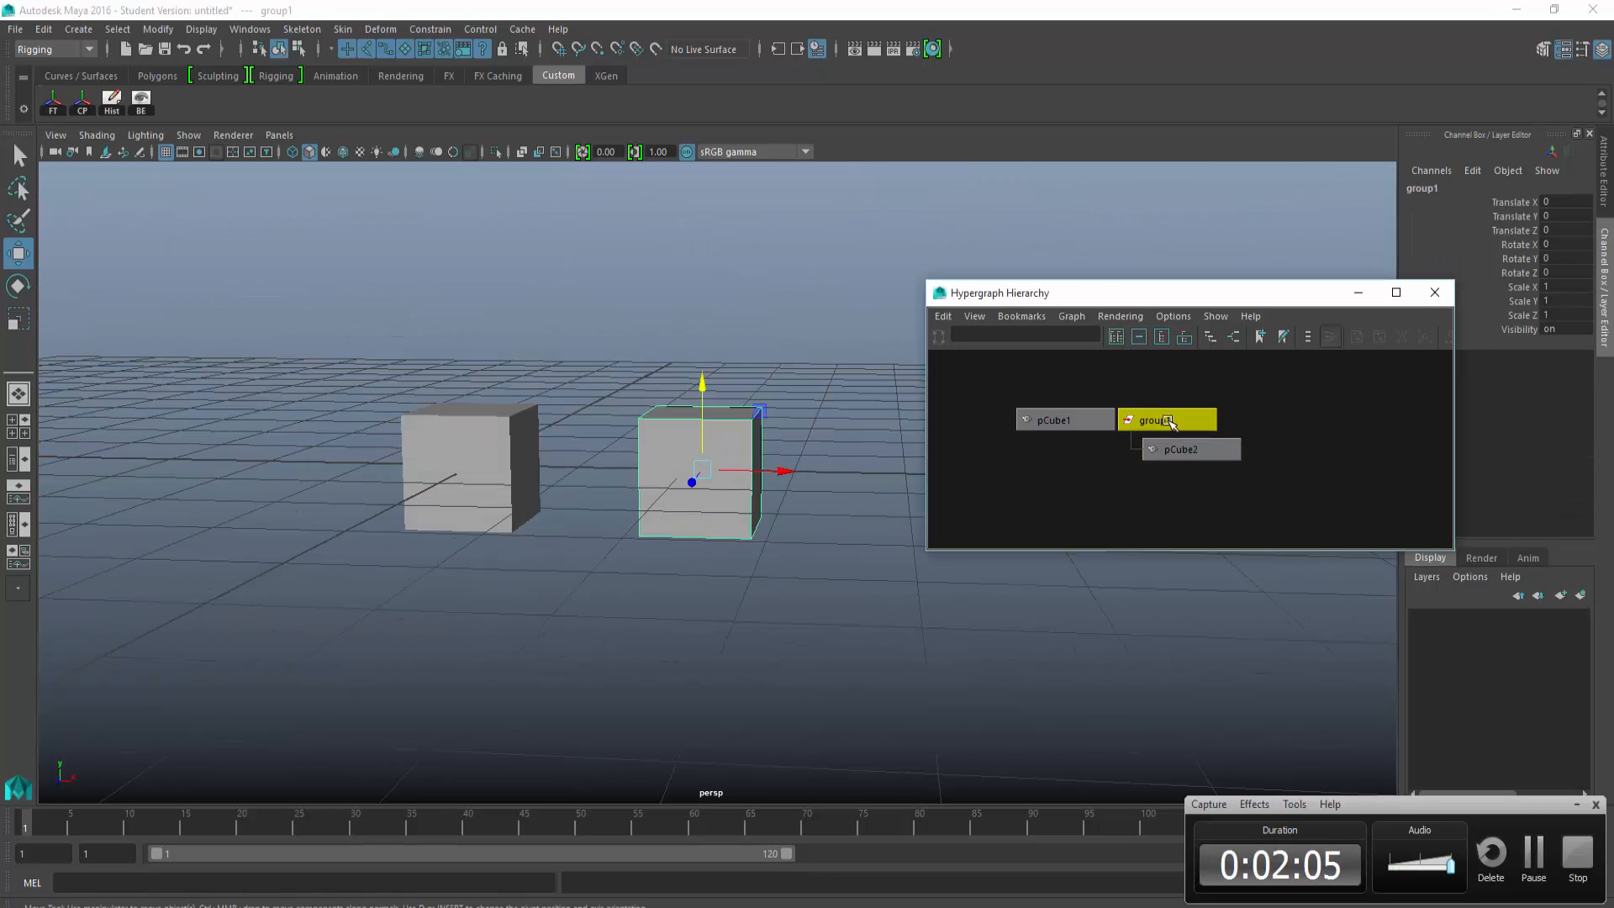
click(1096, 400)
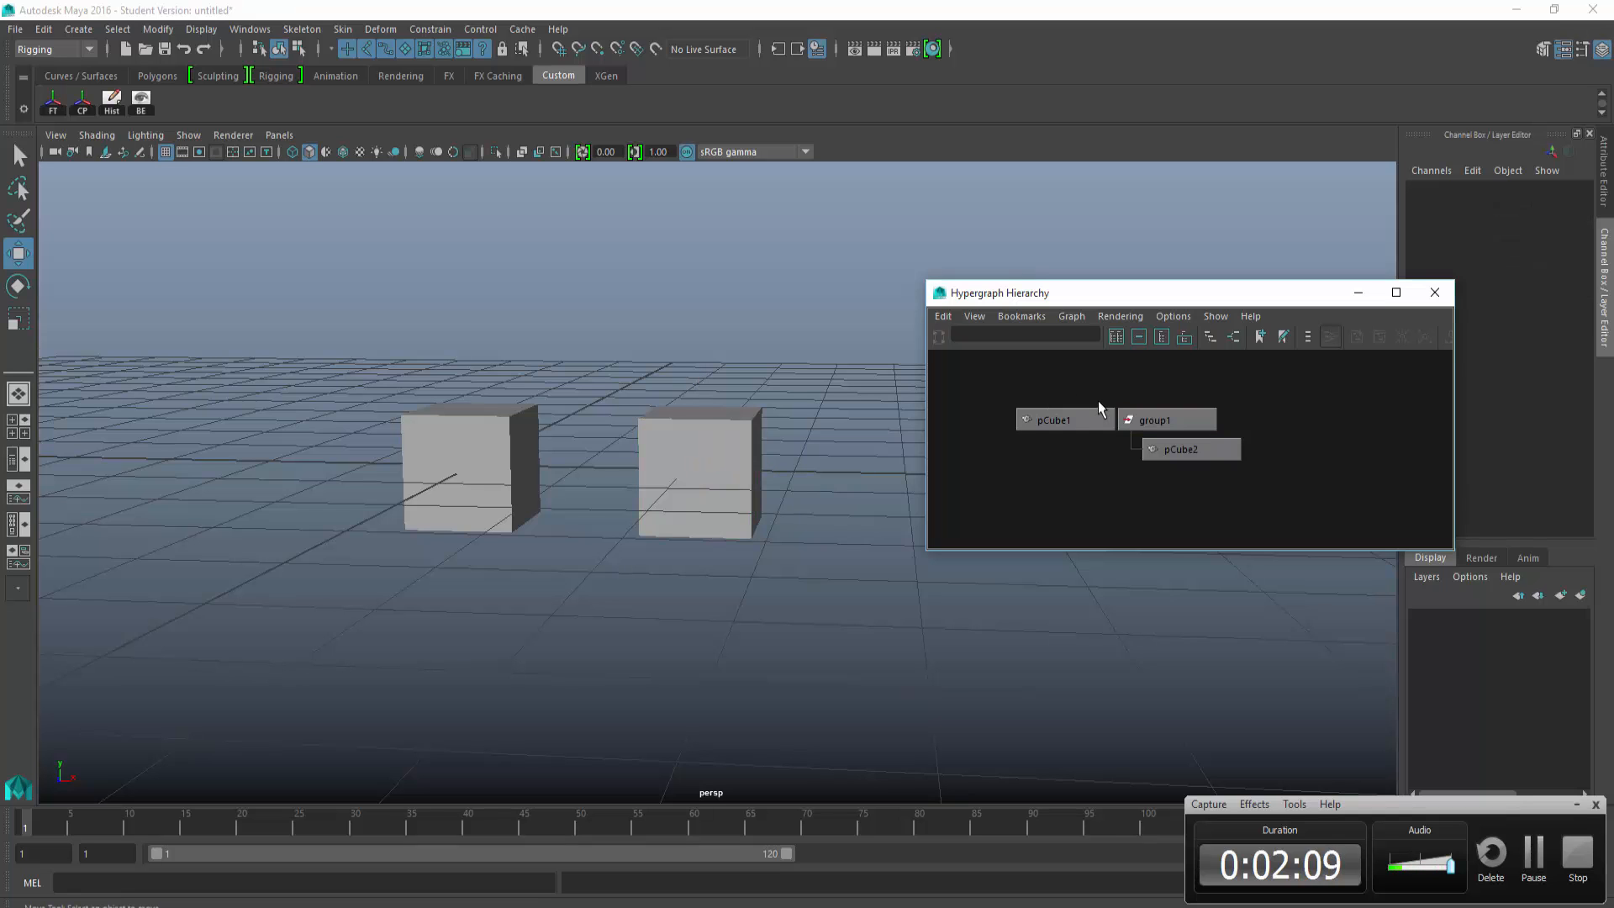
Step: Select pCube1 followed by group1 and apply an Aim constraint so that the group aims at pCube1
click(1061, 415)
alt+drag(580, 385, 587, 401)
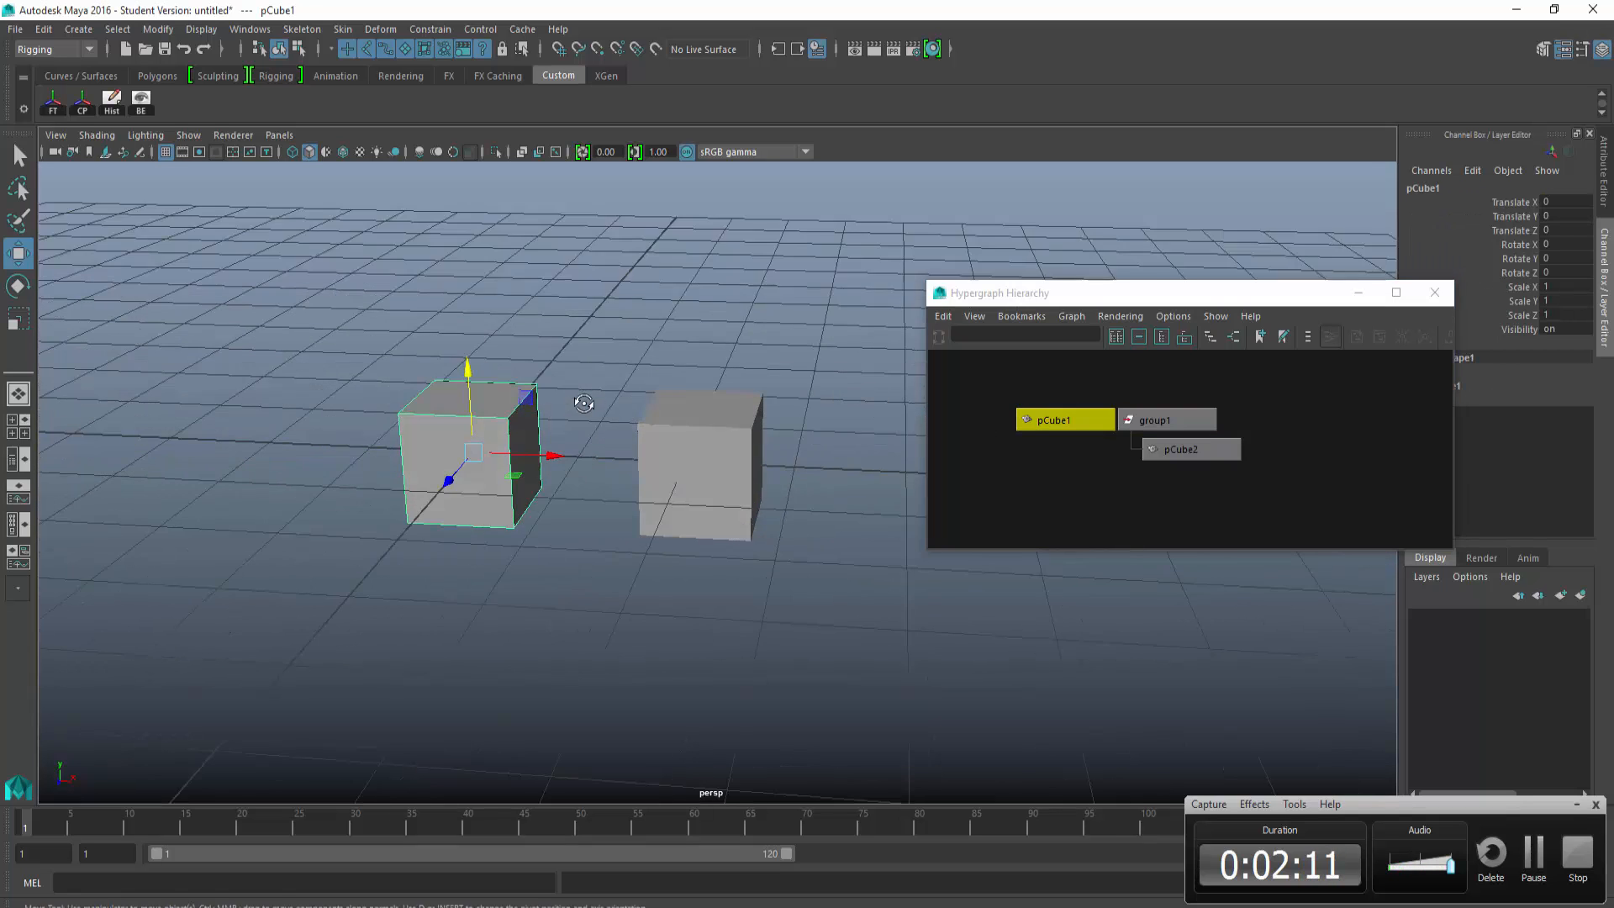
scroll(595, 386, up, 5)
alt+middle_drag(597, 386, 651, 391)
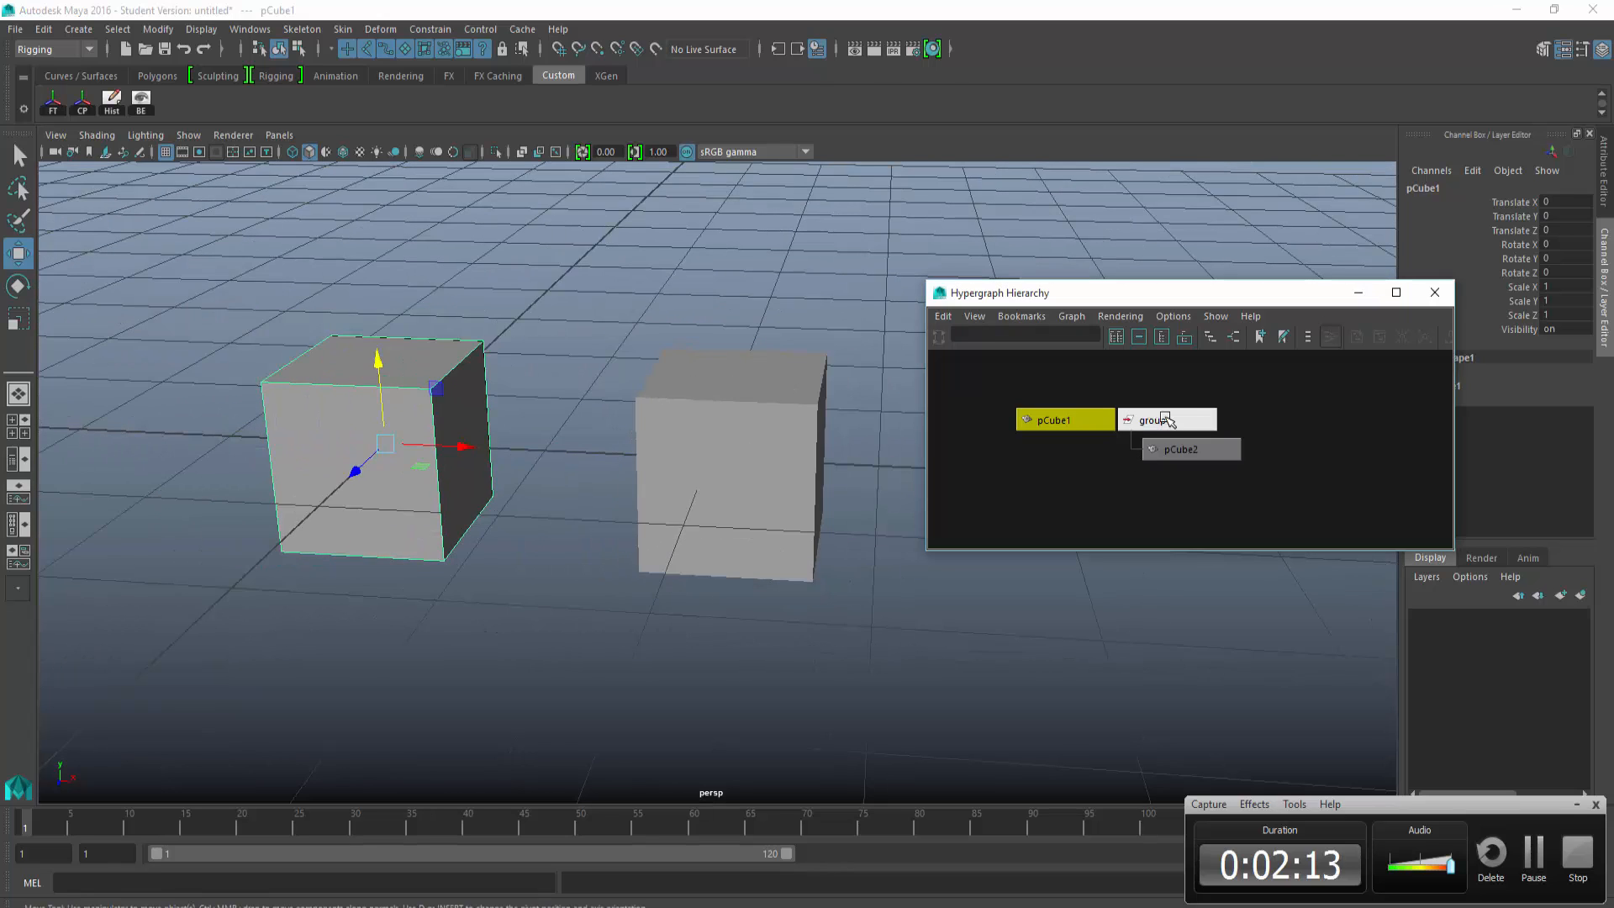
click(1185, 420)
click(684, 583)
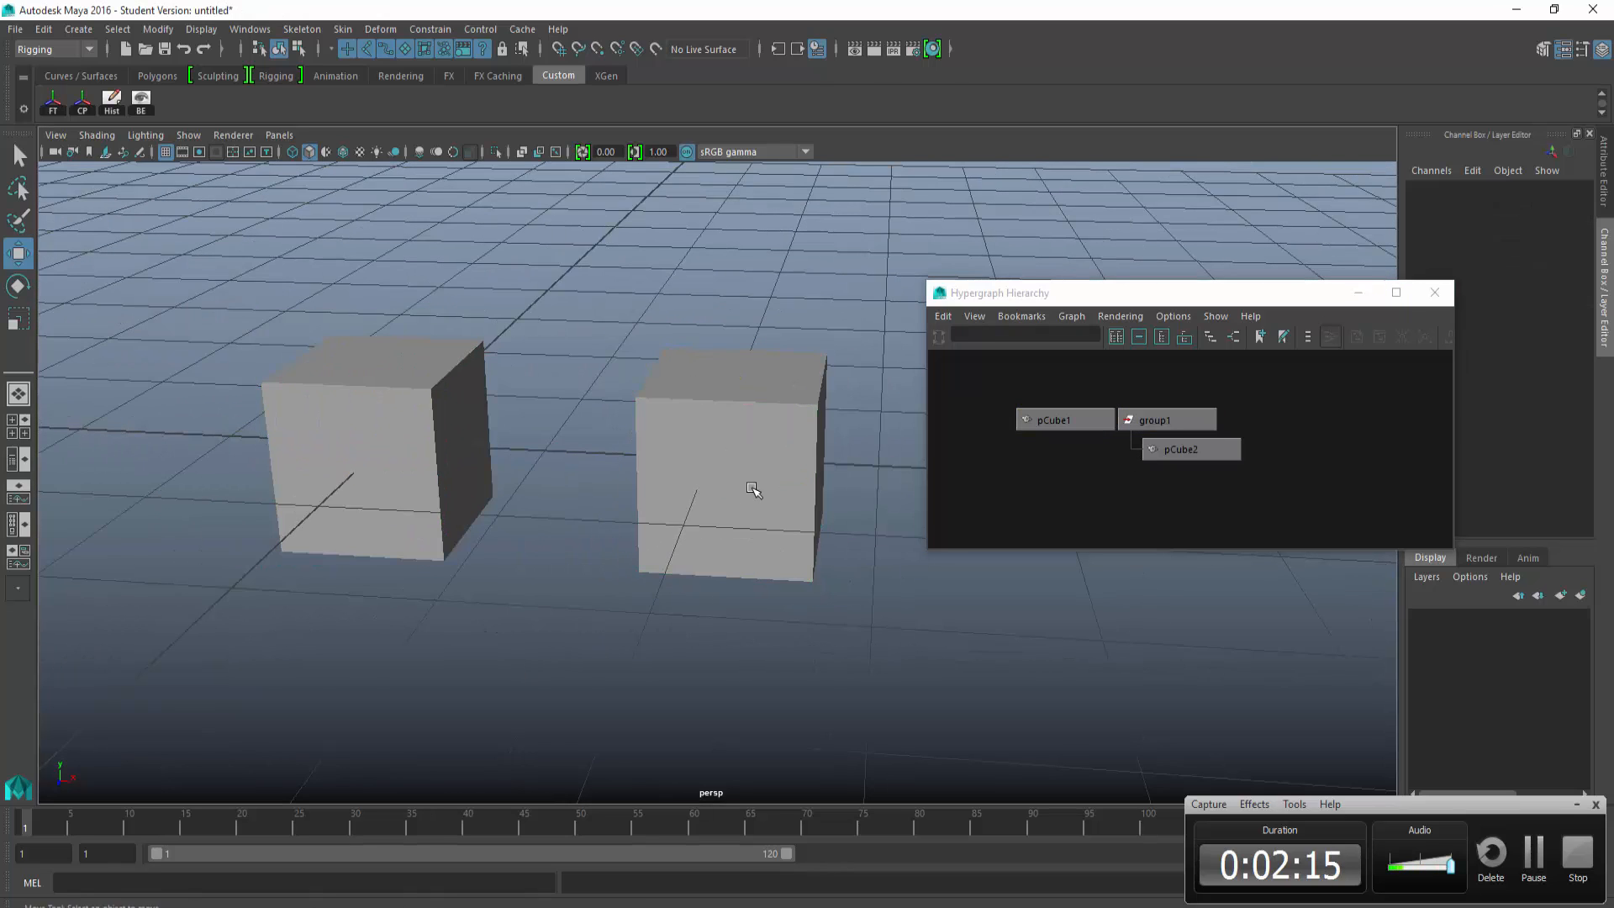
click(757, 494)
click(362, 414)
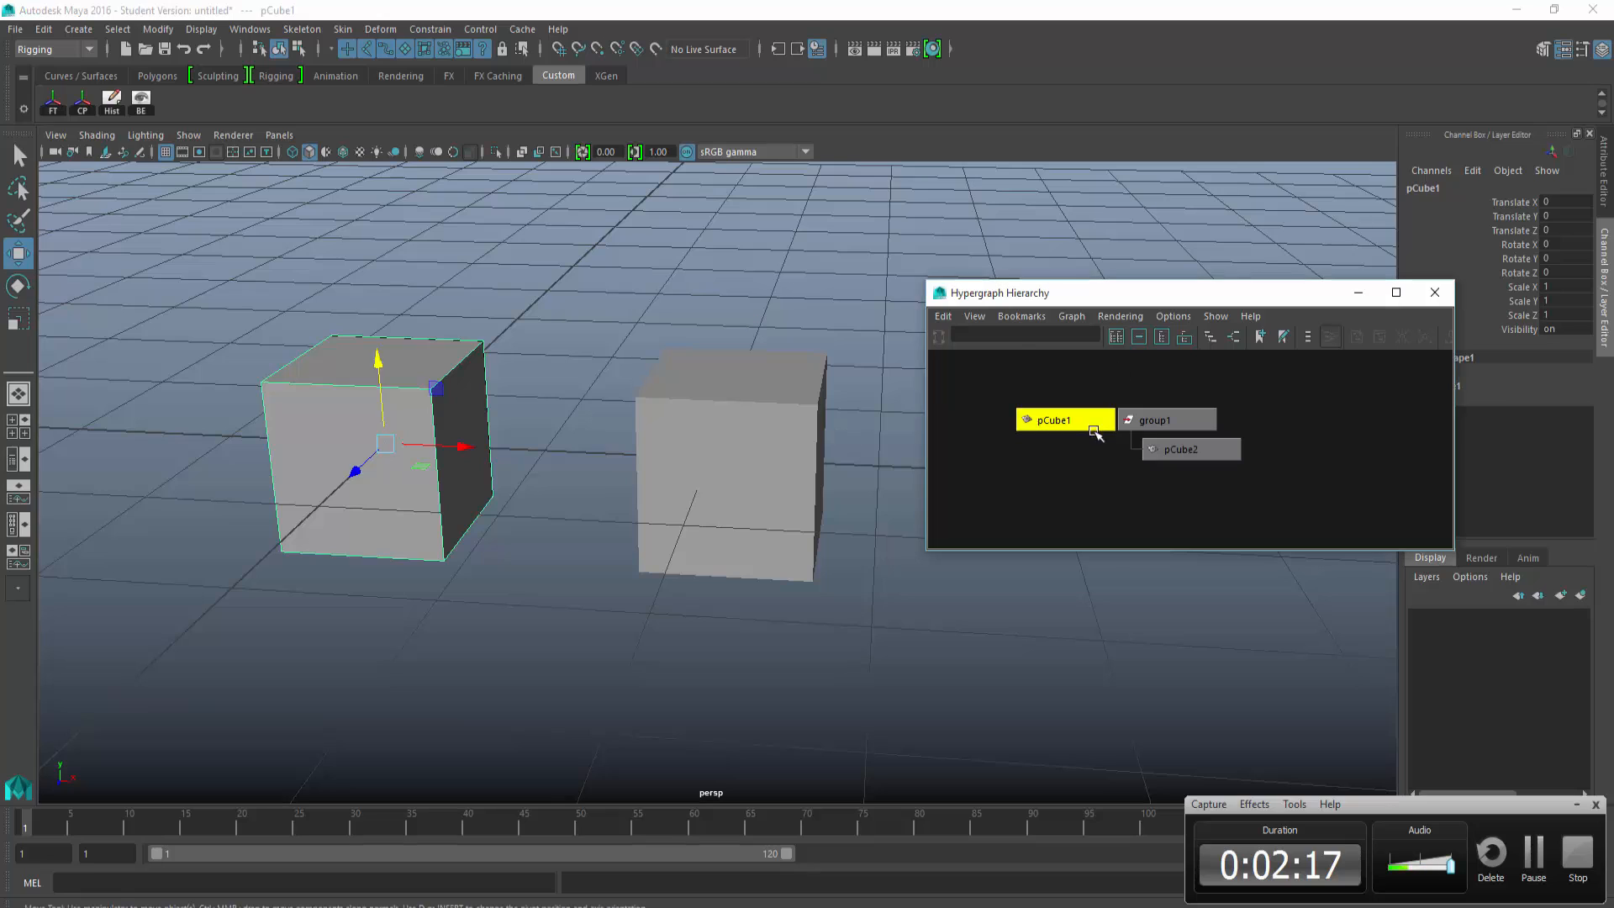
shift+click(1156, 421)
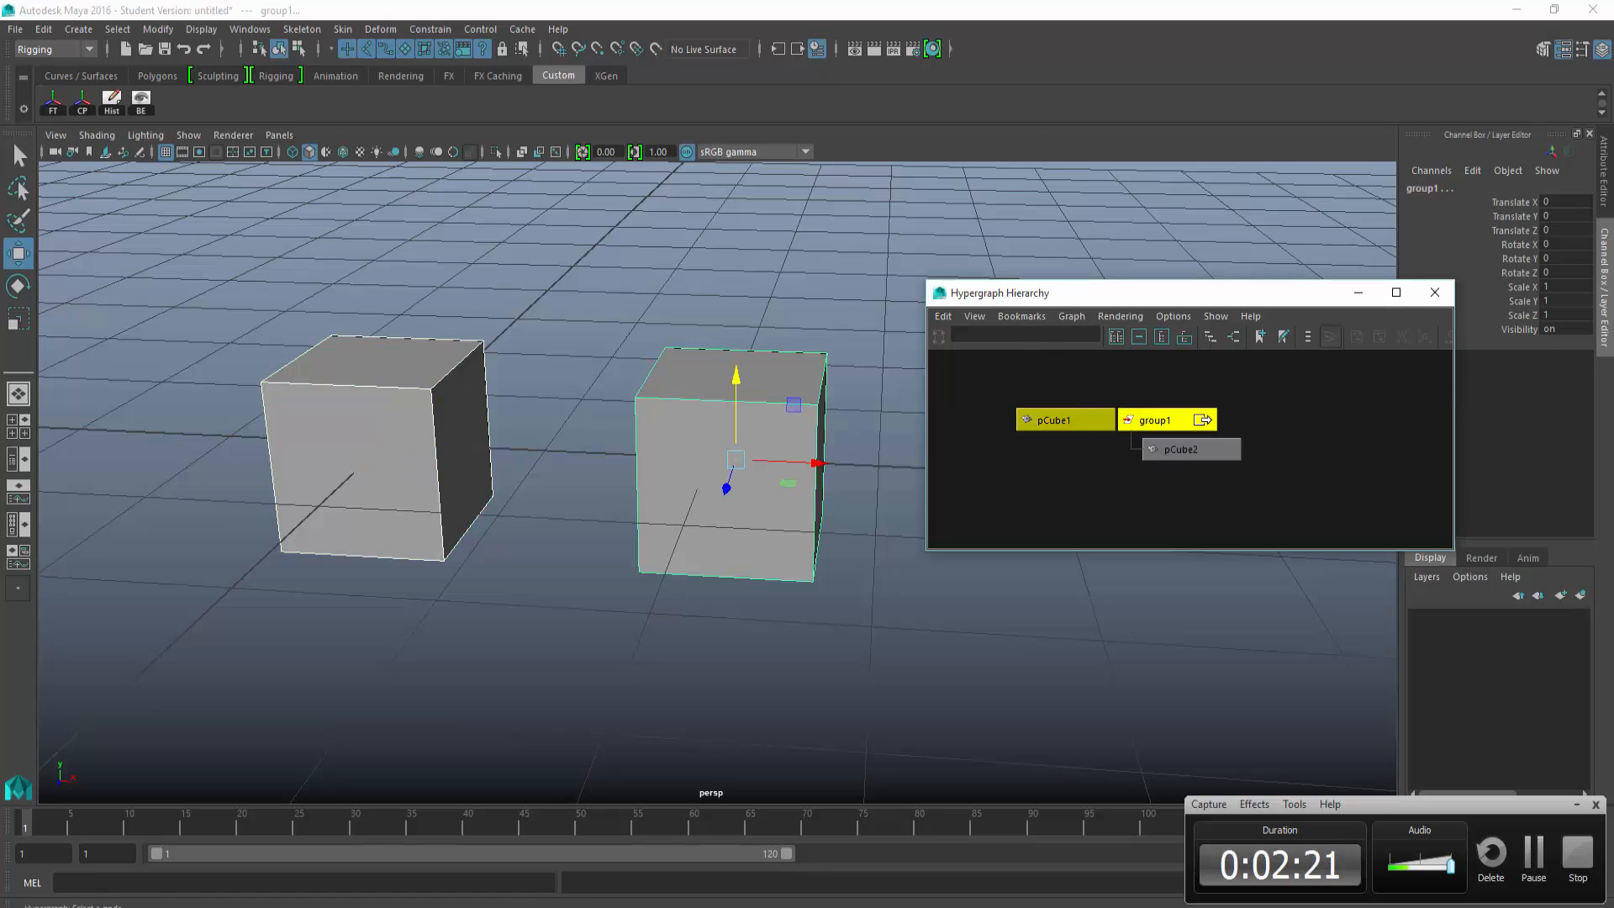
click(429, 28)
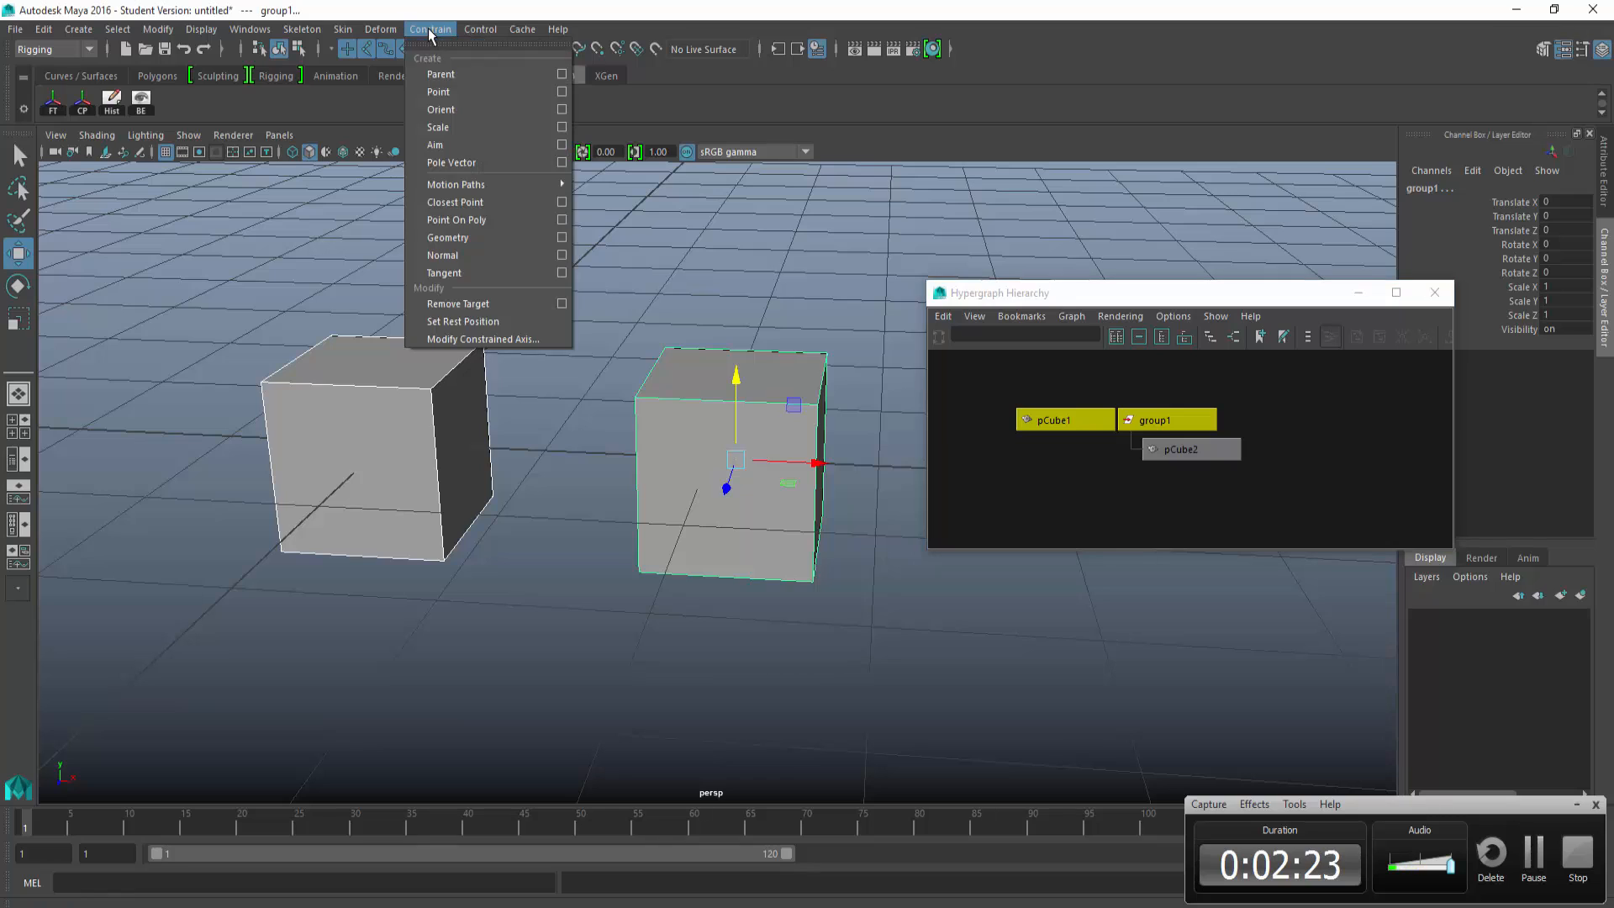
click(451, 137)
click(832, 316)
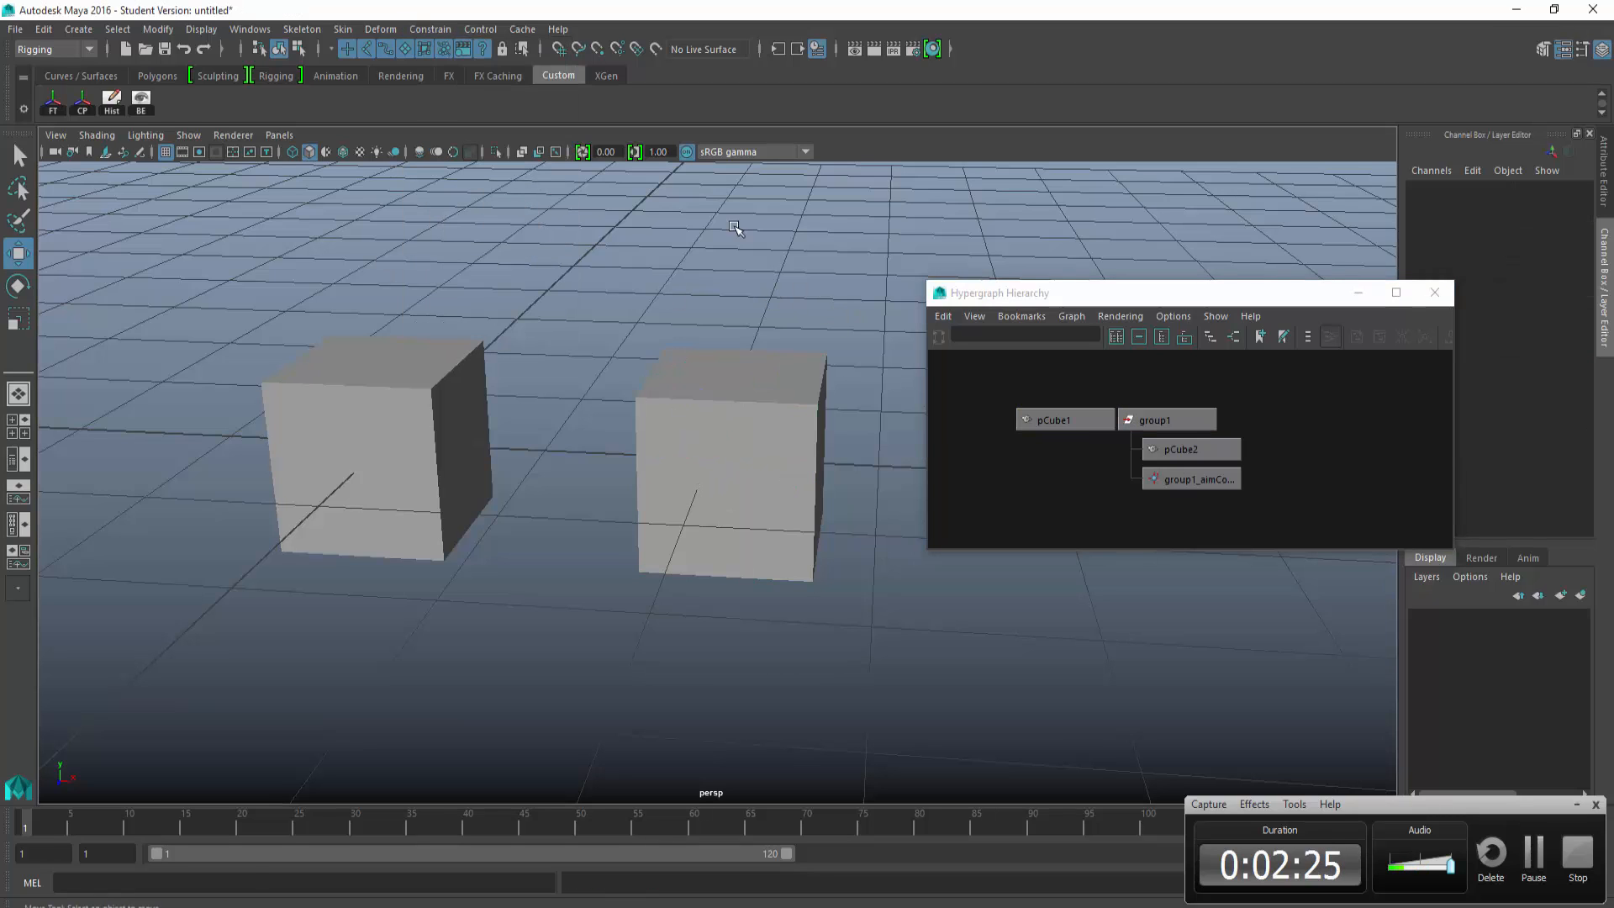
Step: Inspect group1's aim constraint channels and test the constraint by lowering pCube1 and raising it to about 0.94 in Translate Y
click(1169, 419)
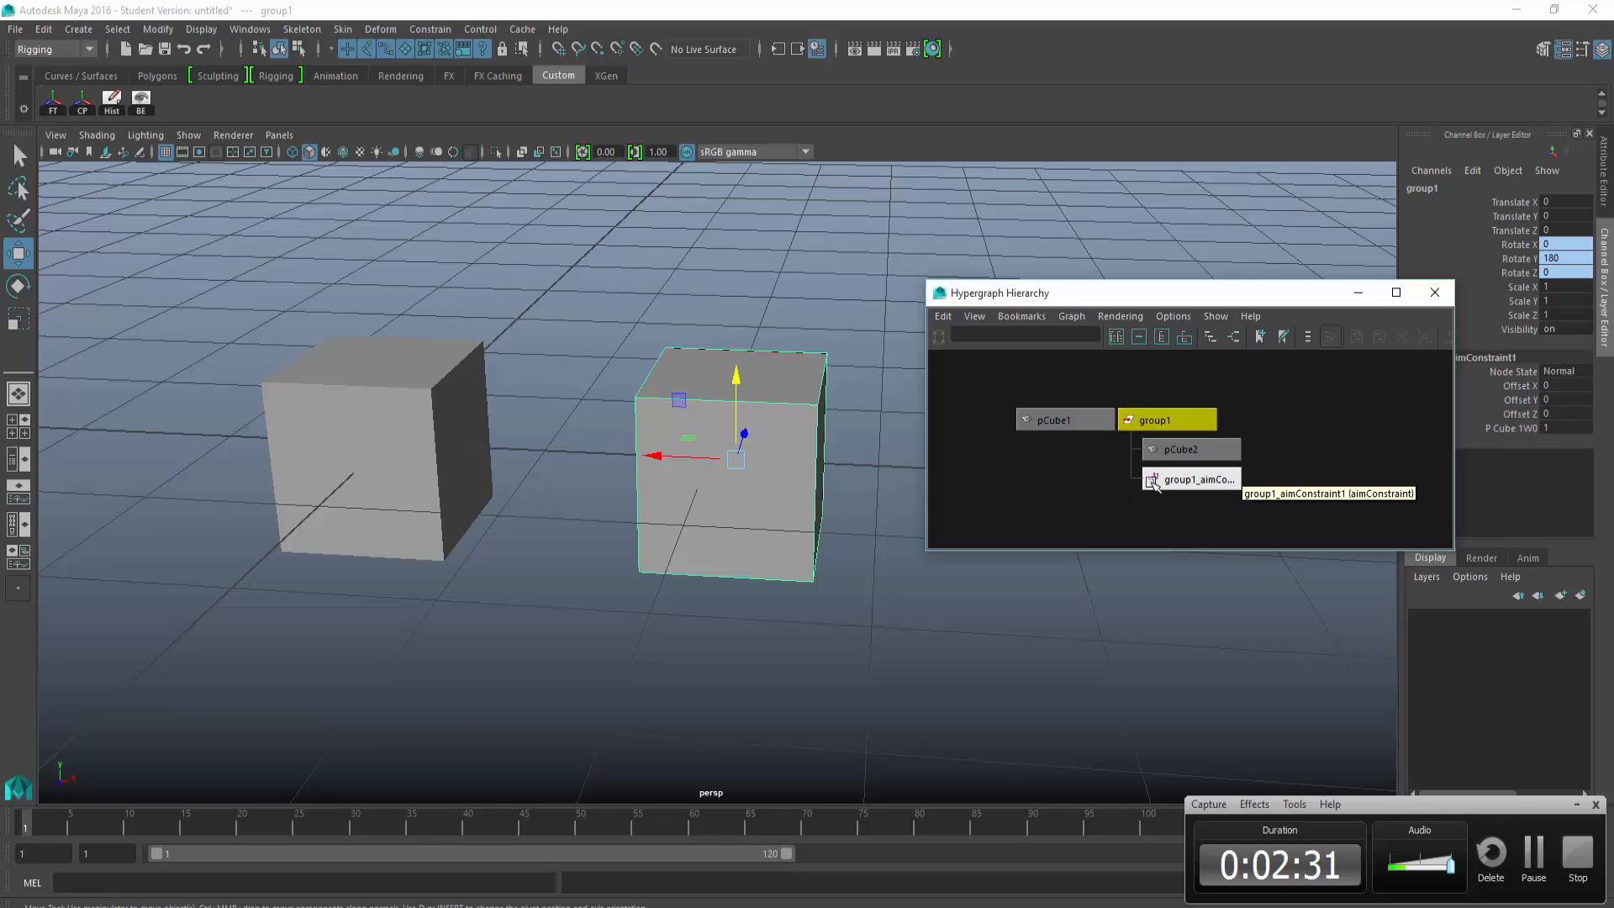
click(1533, 428)
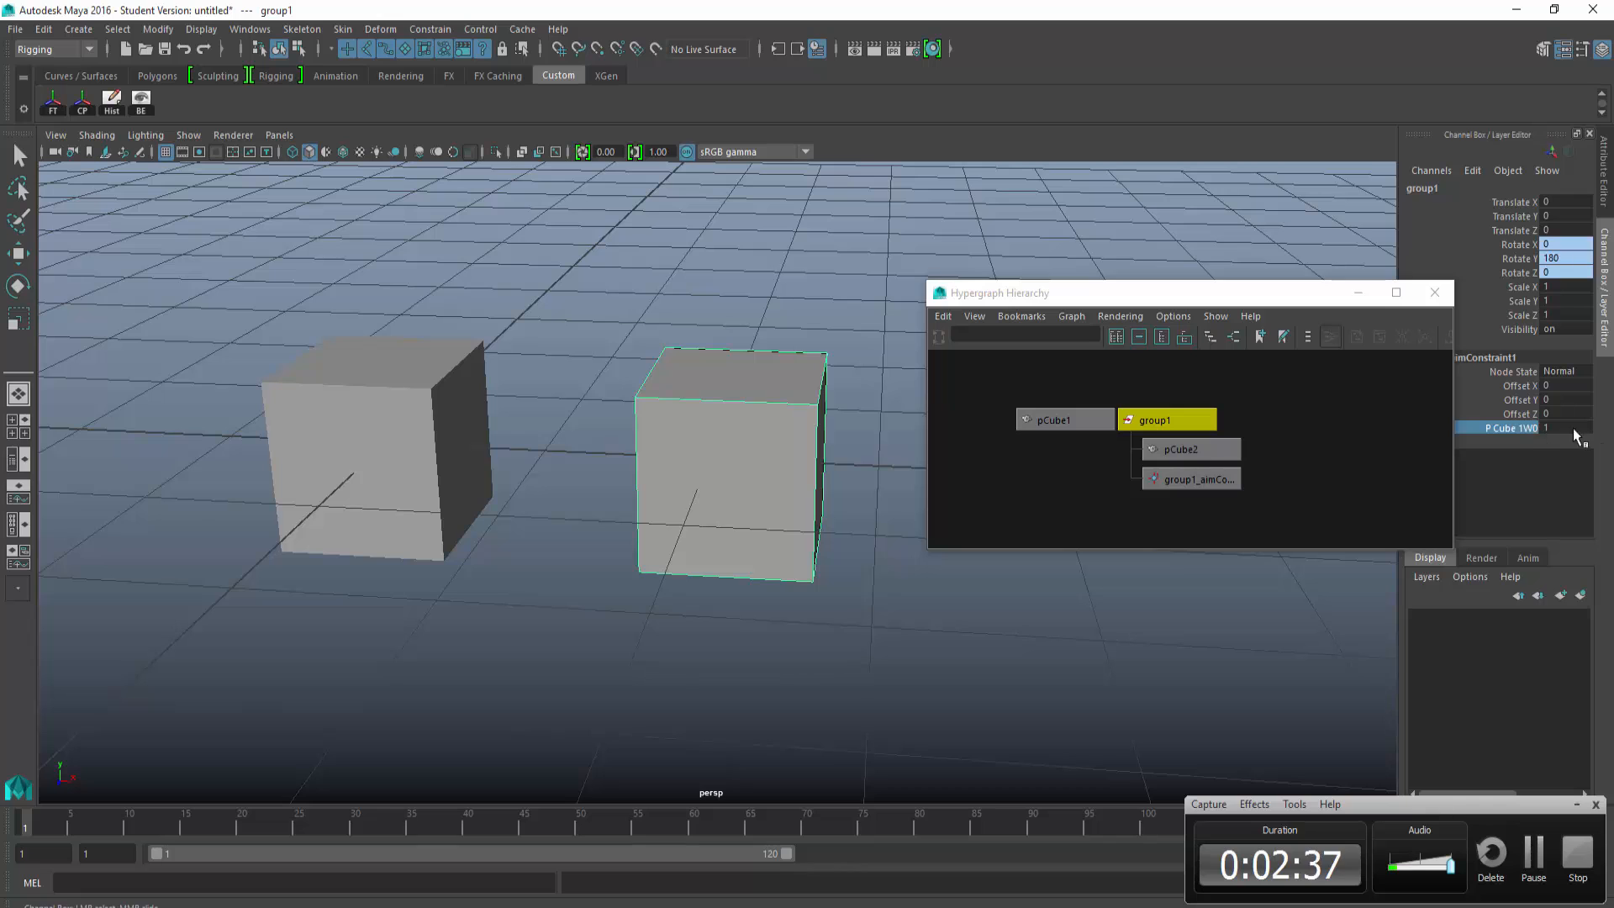
click(425, 392)
key(w)
drag(378, 360, 404, 719)
click(1164, 450)
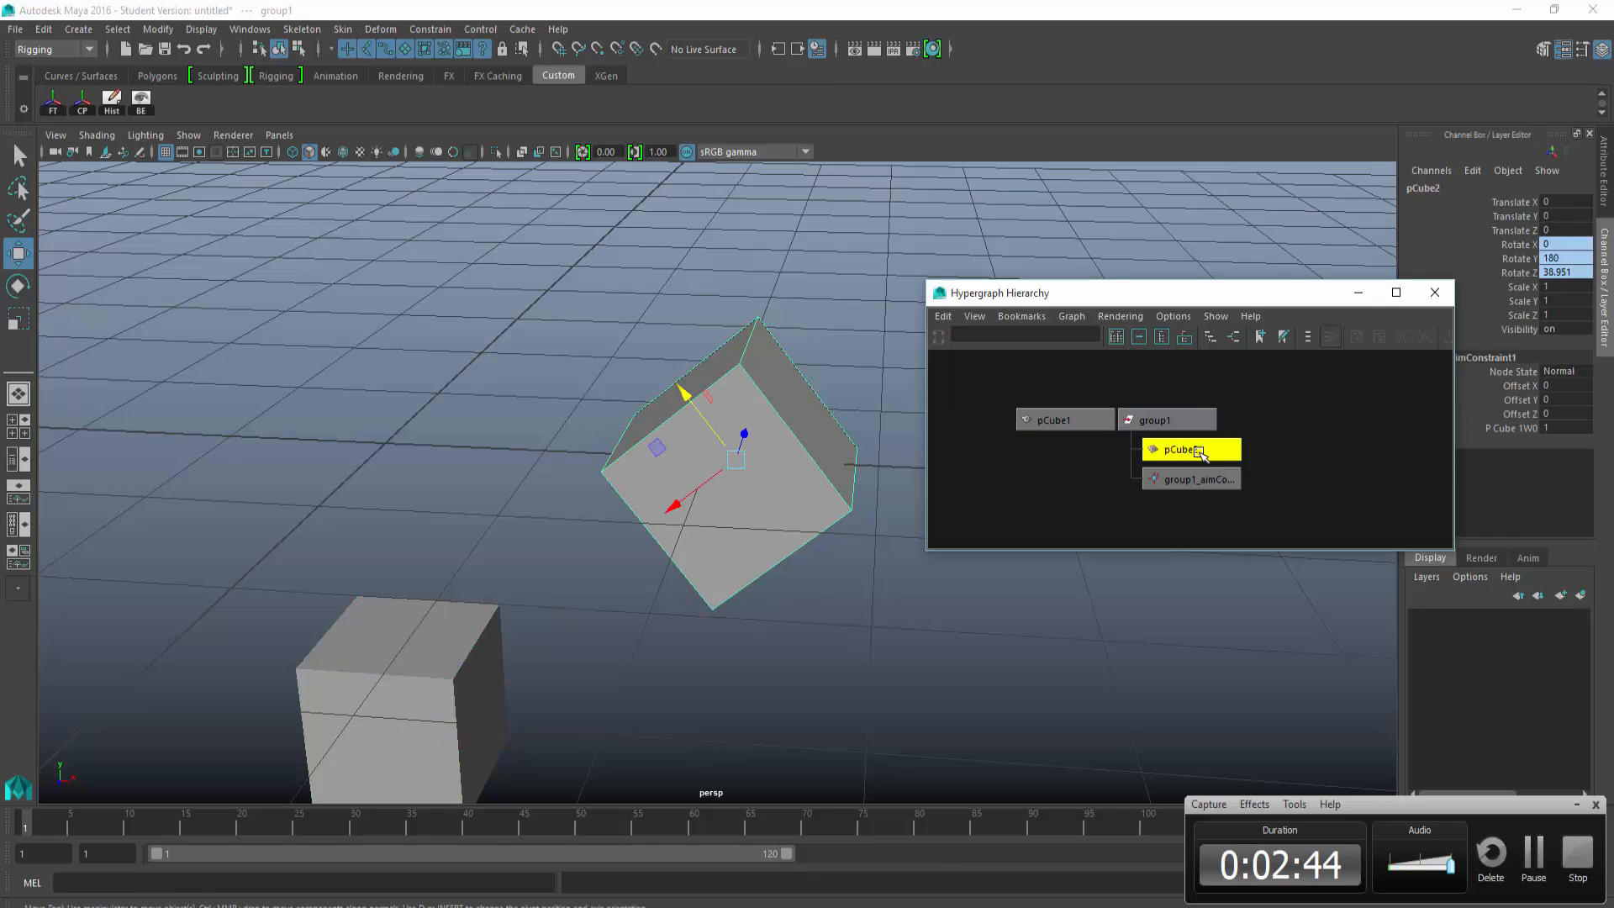
click(1153, 421)
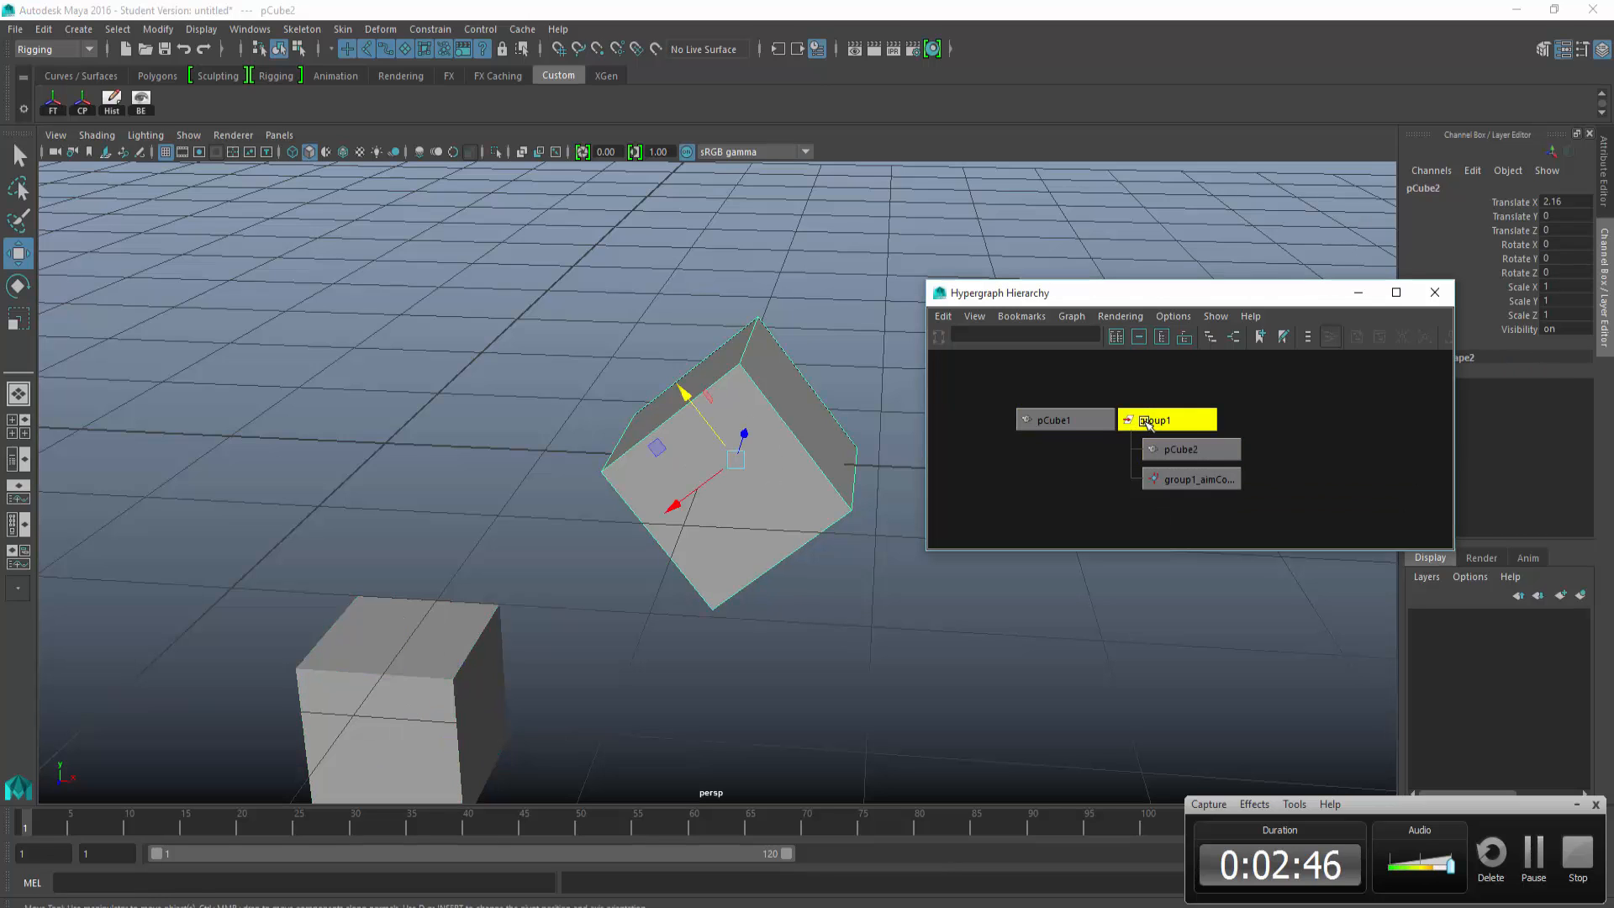
click(1061, 420)
drag(412, 660, 489, 180)
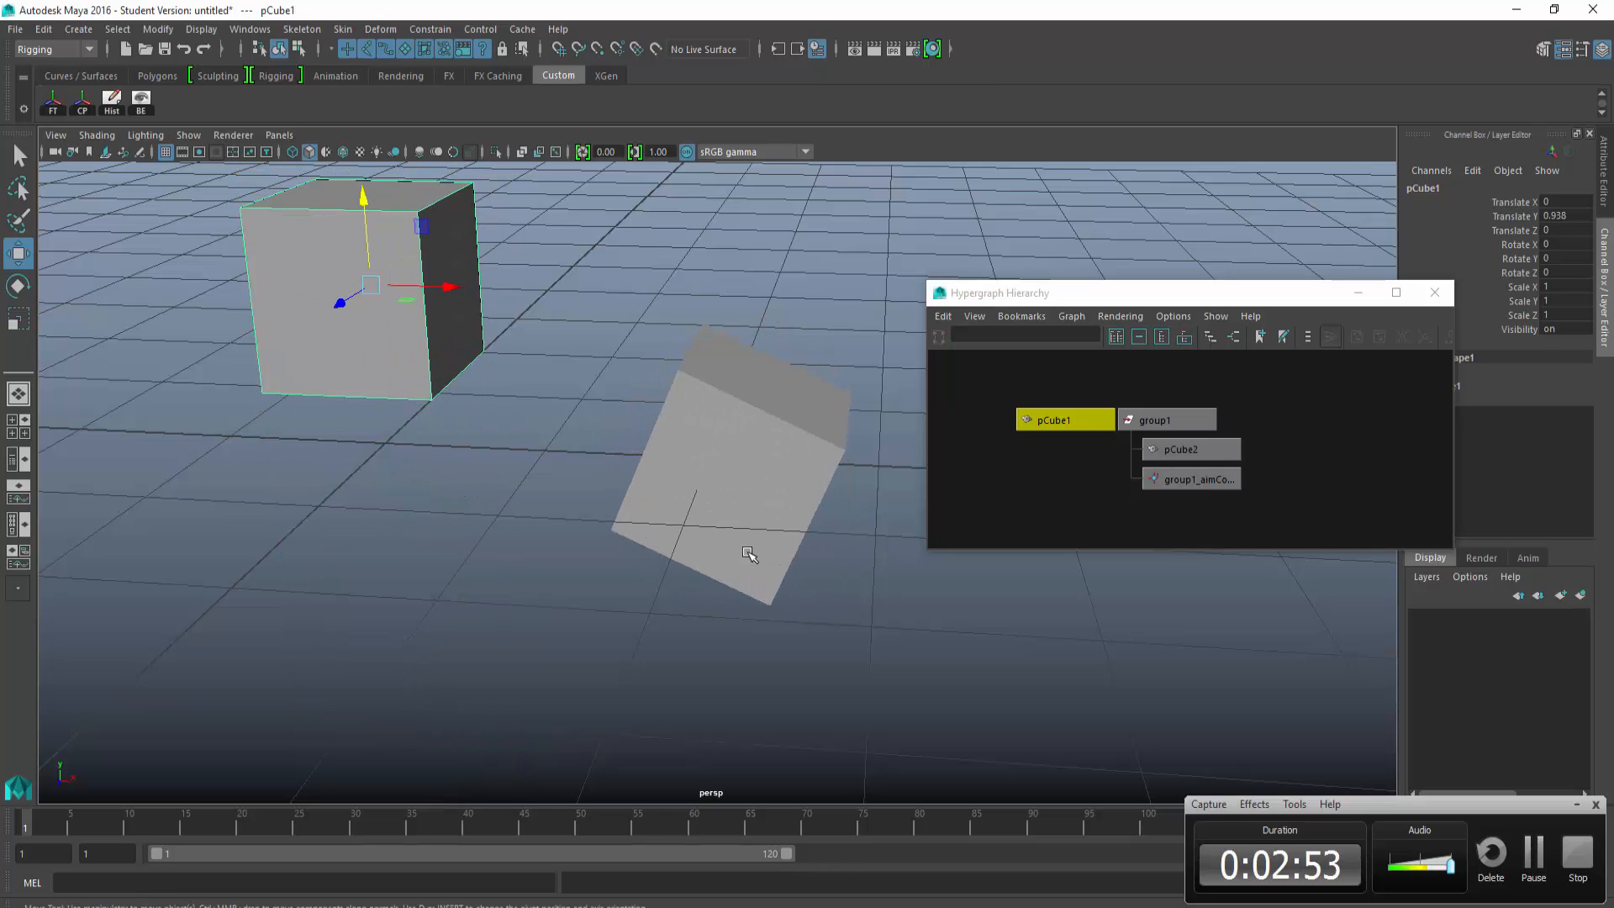
Step: Compare the rotation channels of pCube2 and group1, and rotate pCube2 on its own to about -851 in Z
click(738, 389)
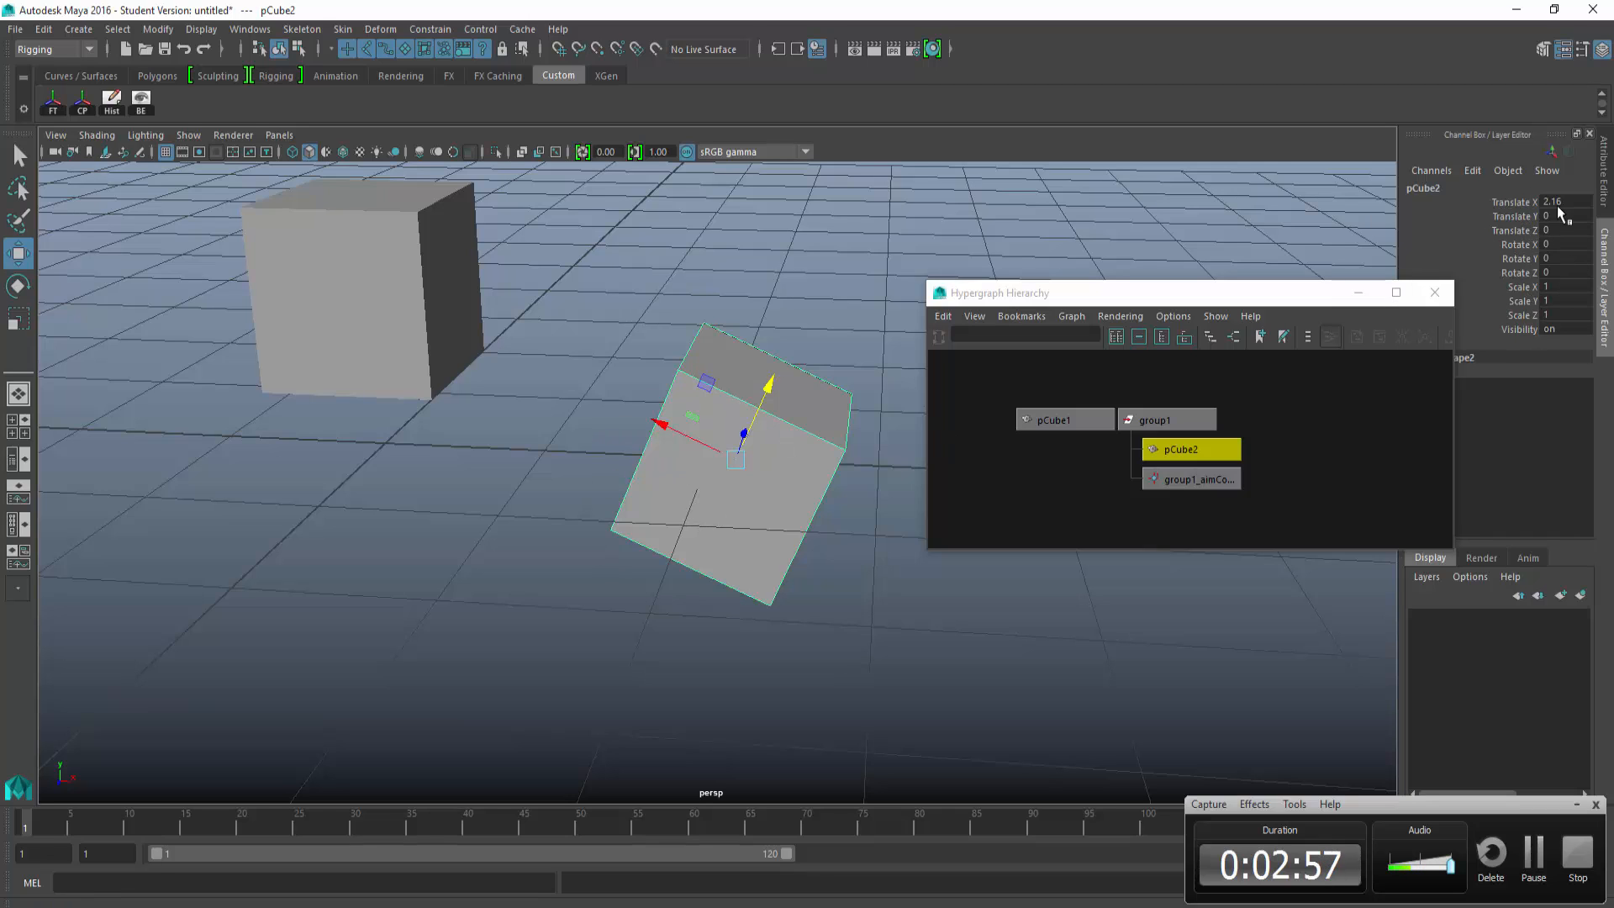
click(1130, 419)
drag(1538, 271, 1541, 248)
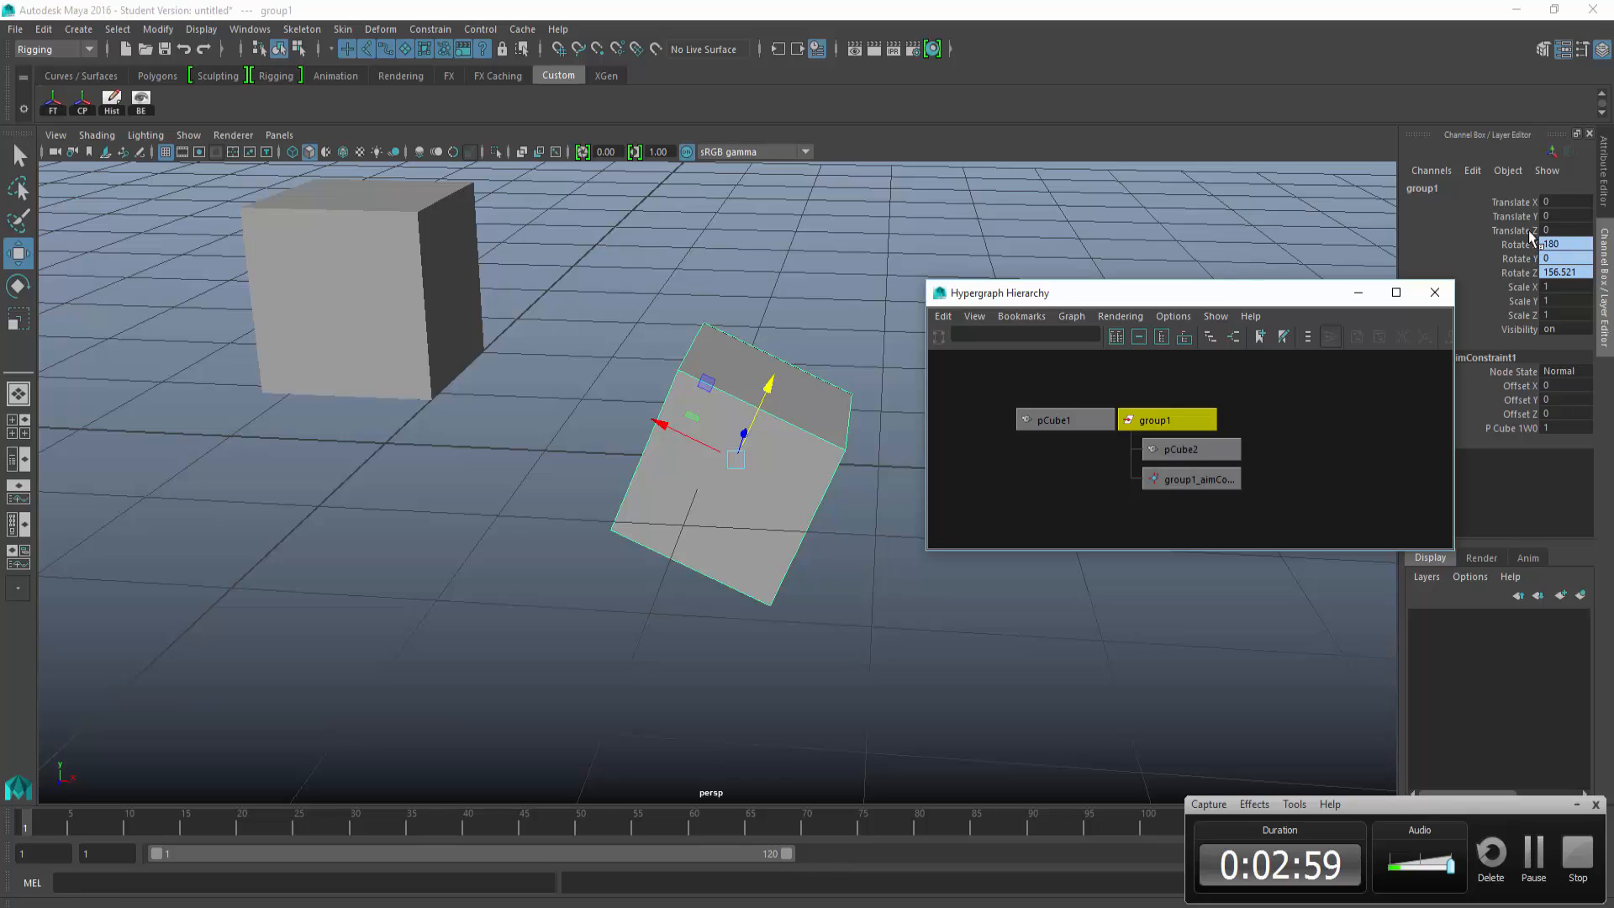
click(1214, 454)
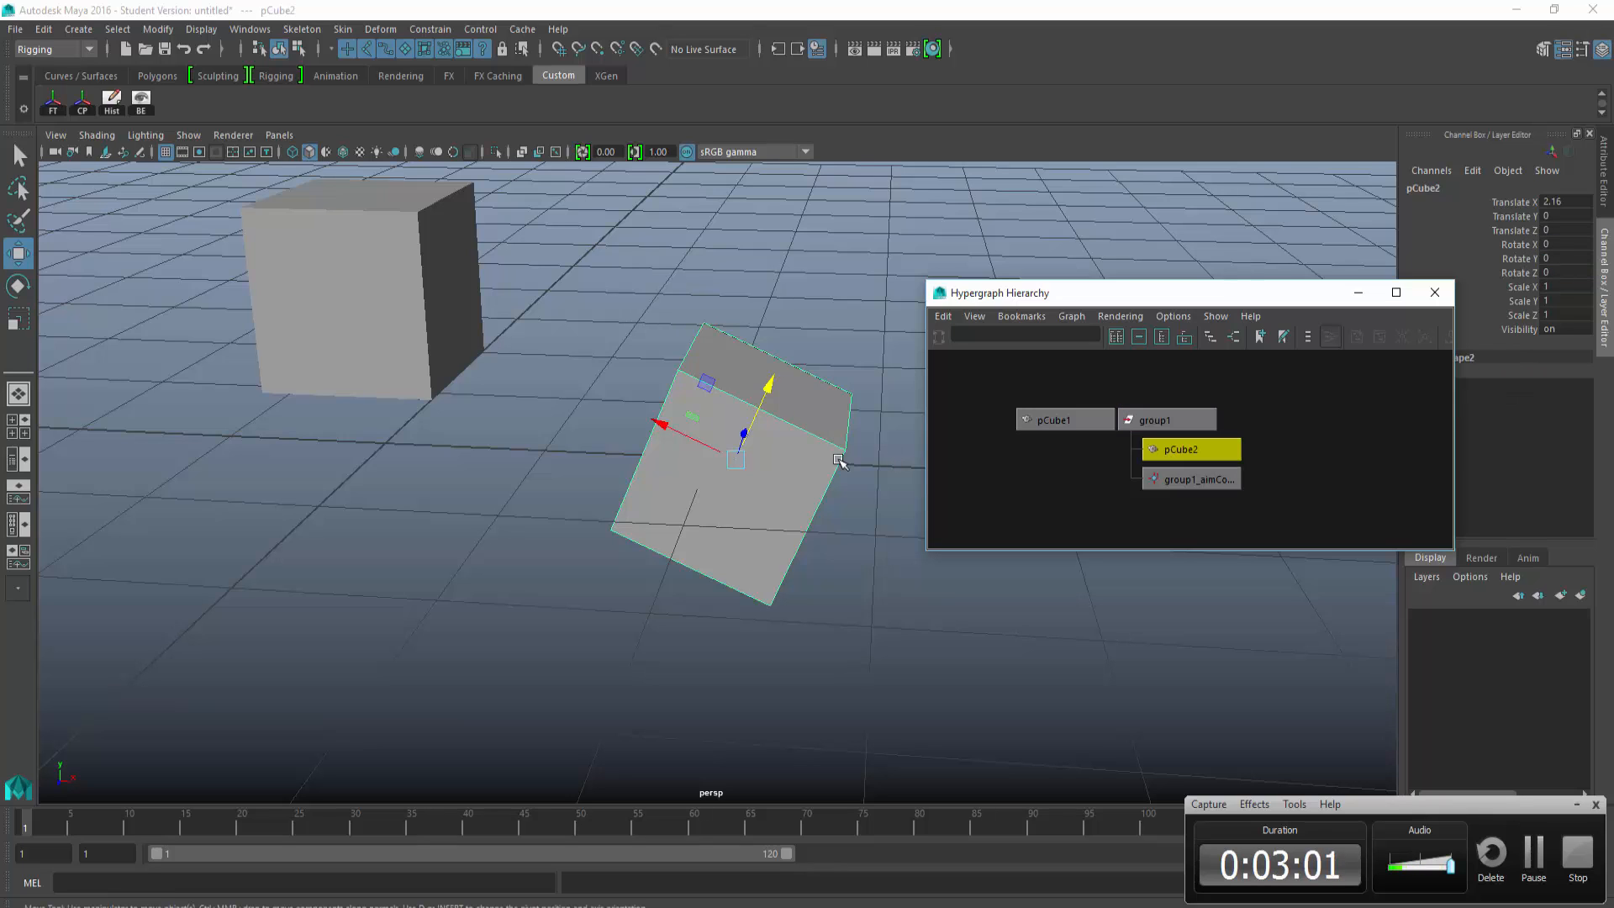
key(e)
drag(730, 421, 716, 343)
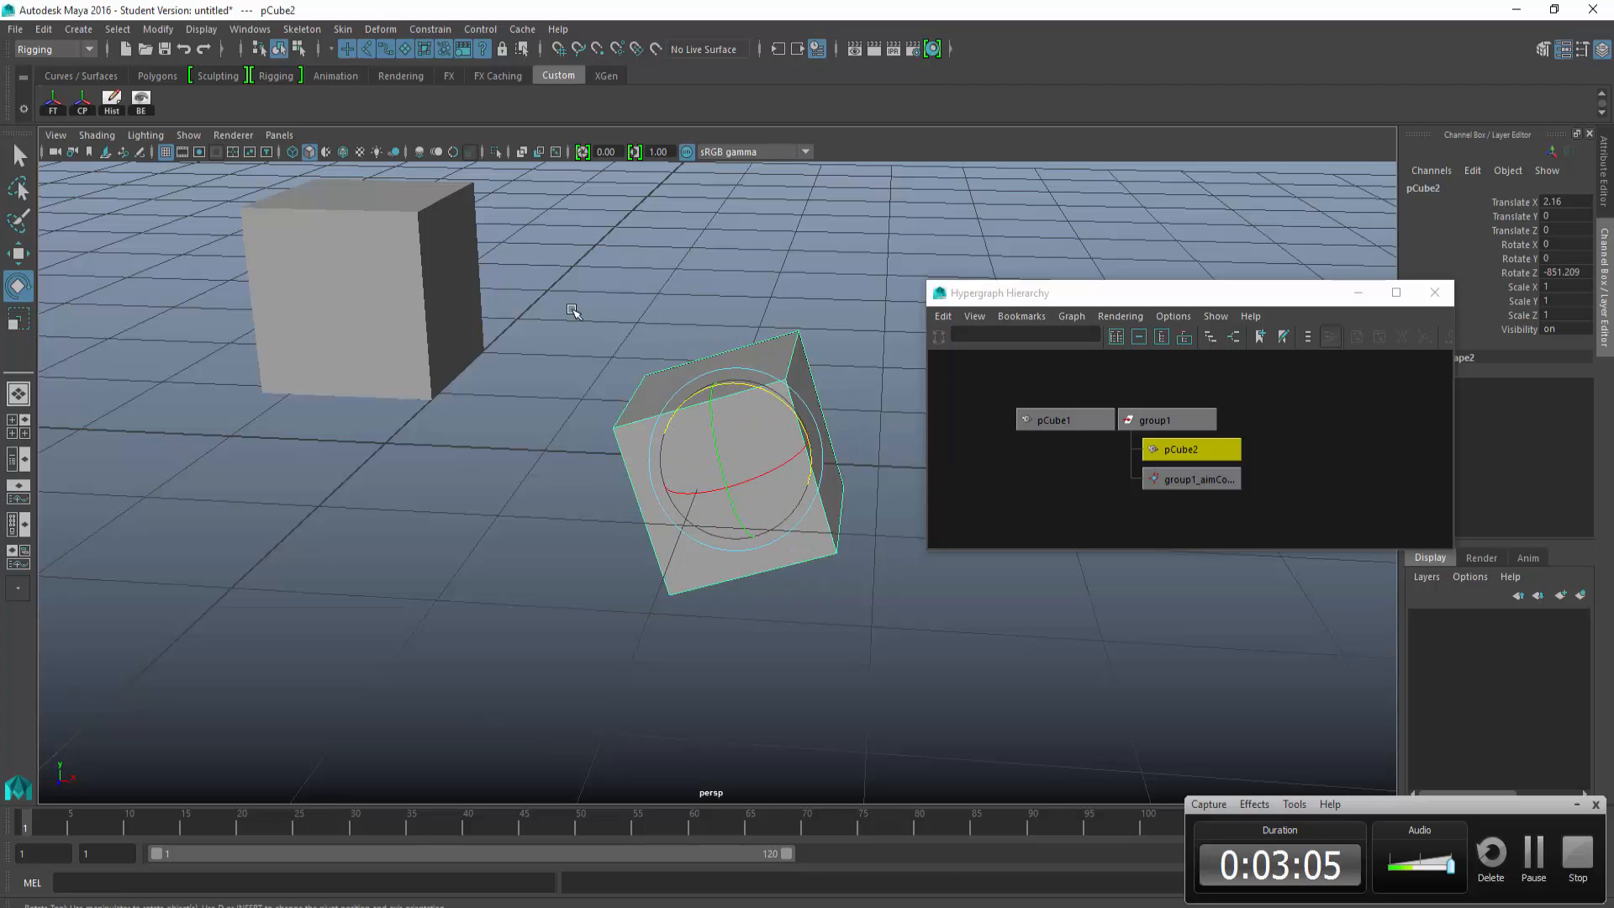
Step: Move pCube1 to about 1.10 in Translate Y to test the aim constraint with the rotated pCube2
click(372, 287)
alt+middle_drag(420, 224, 429, 267)
key(w)
drag(372, 230, 409, 220)
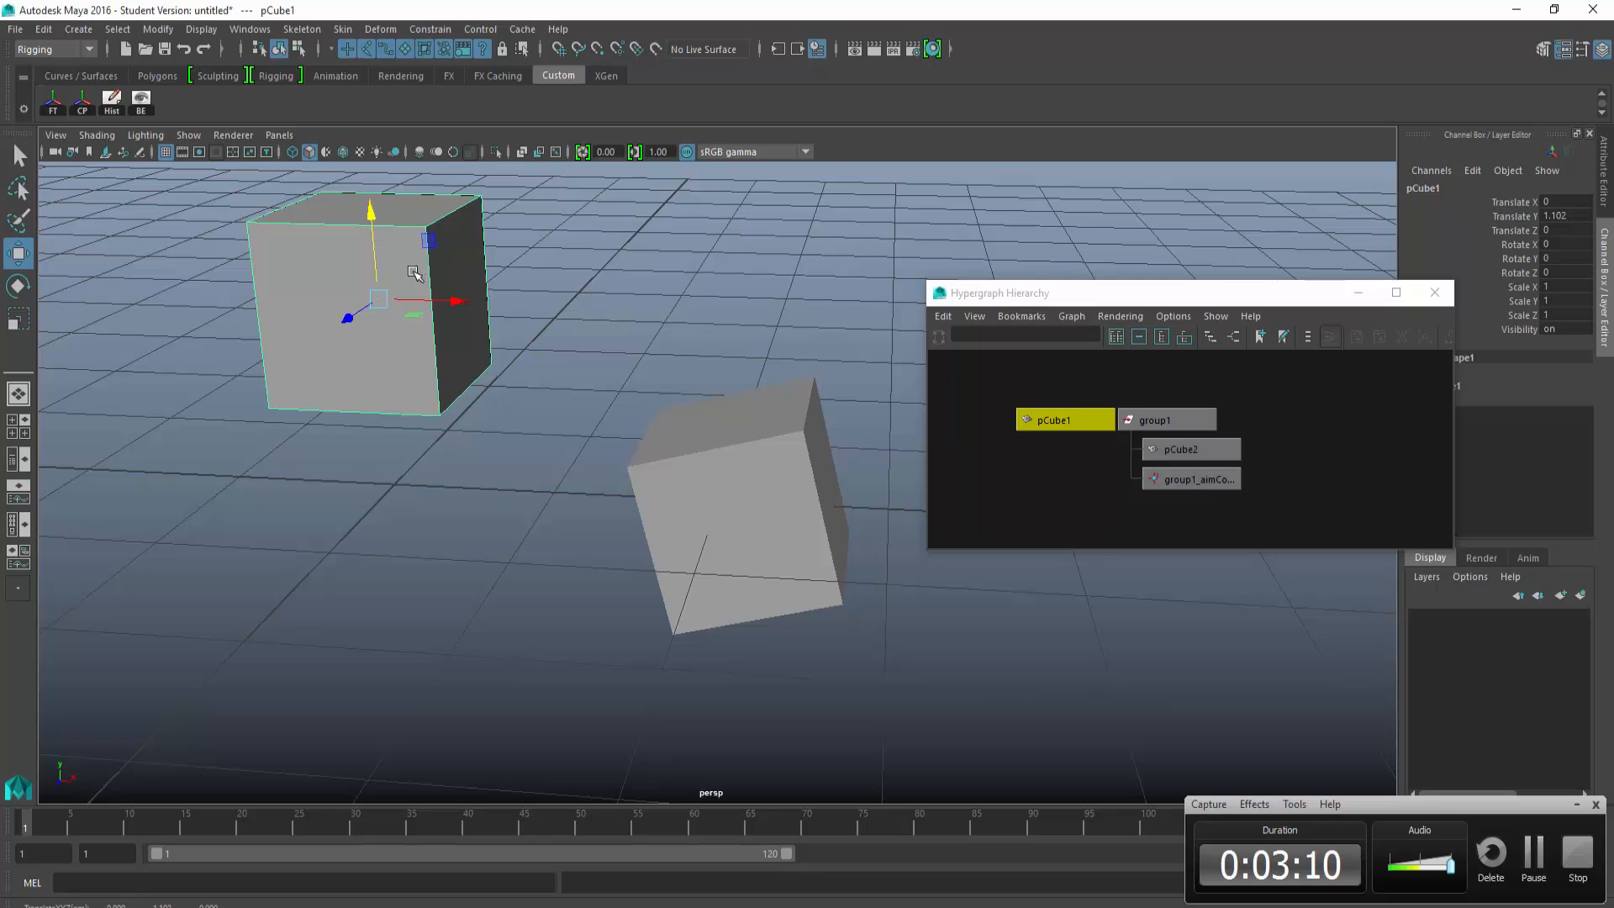
Step: Examine the channels of group1, pCube2 and the aim constraint node to compare which rotations are constrained
click(1253, 468)
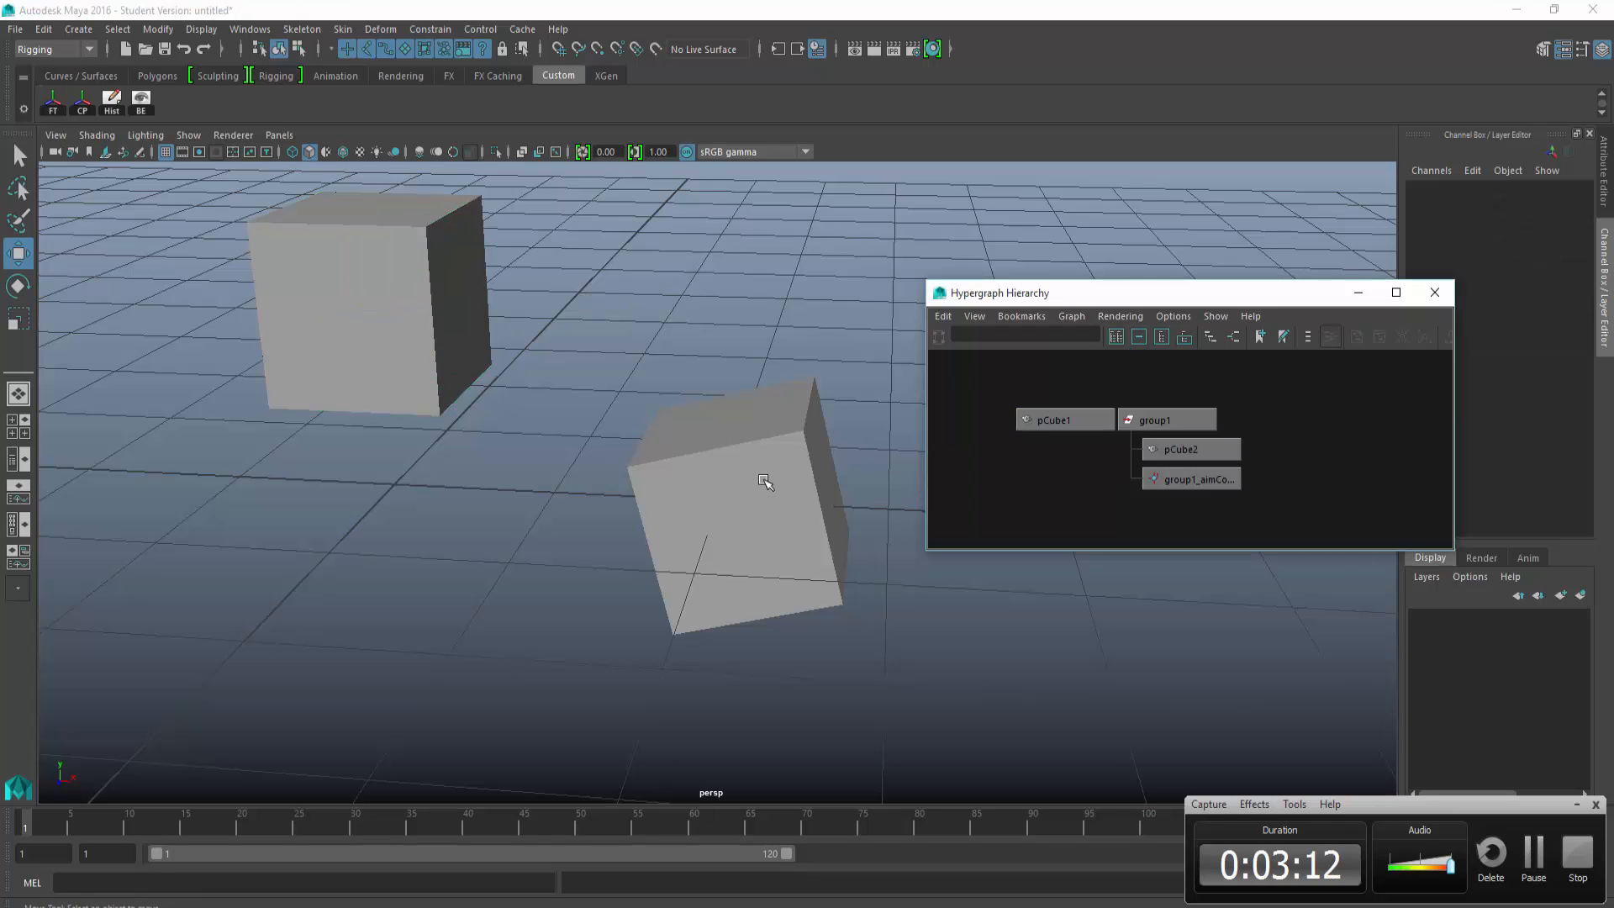
click(1194, 422)
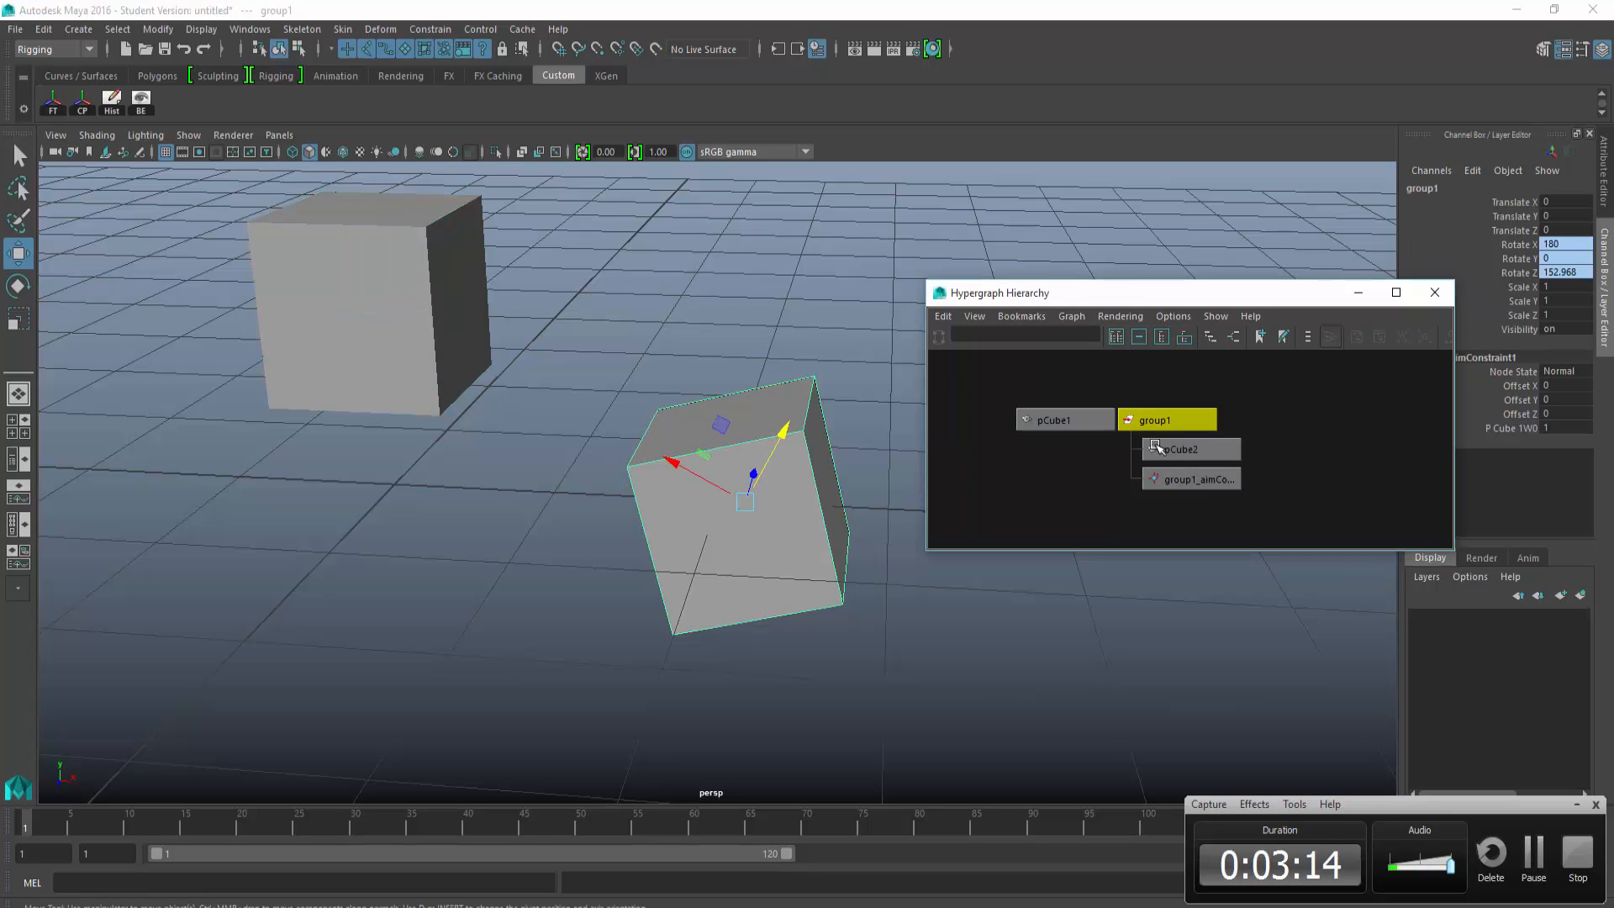
click(1191, 452)
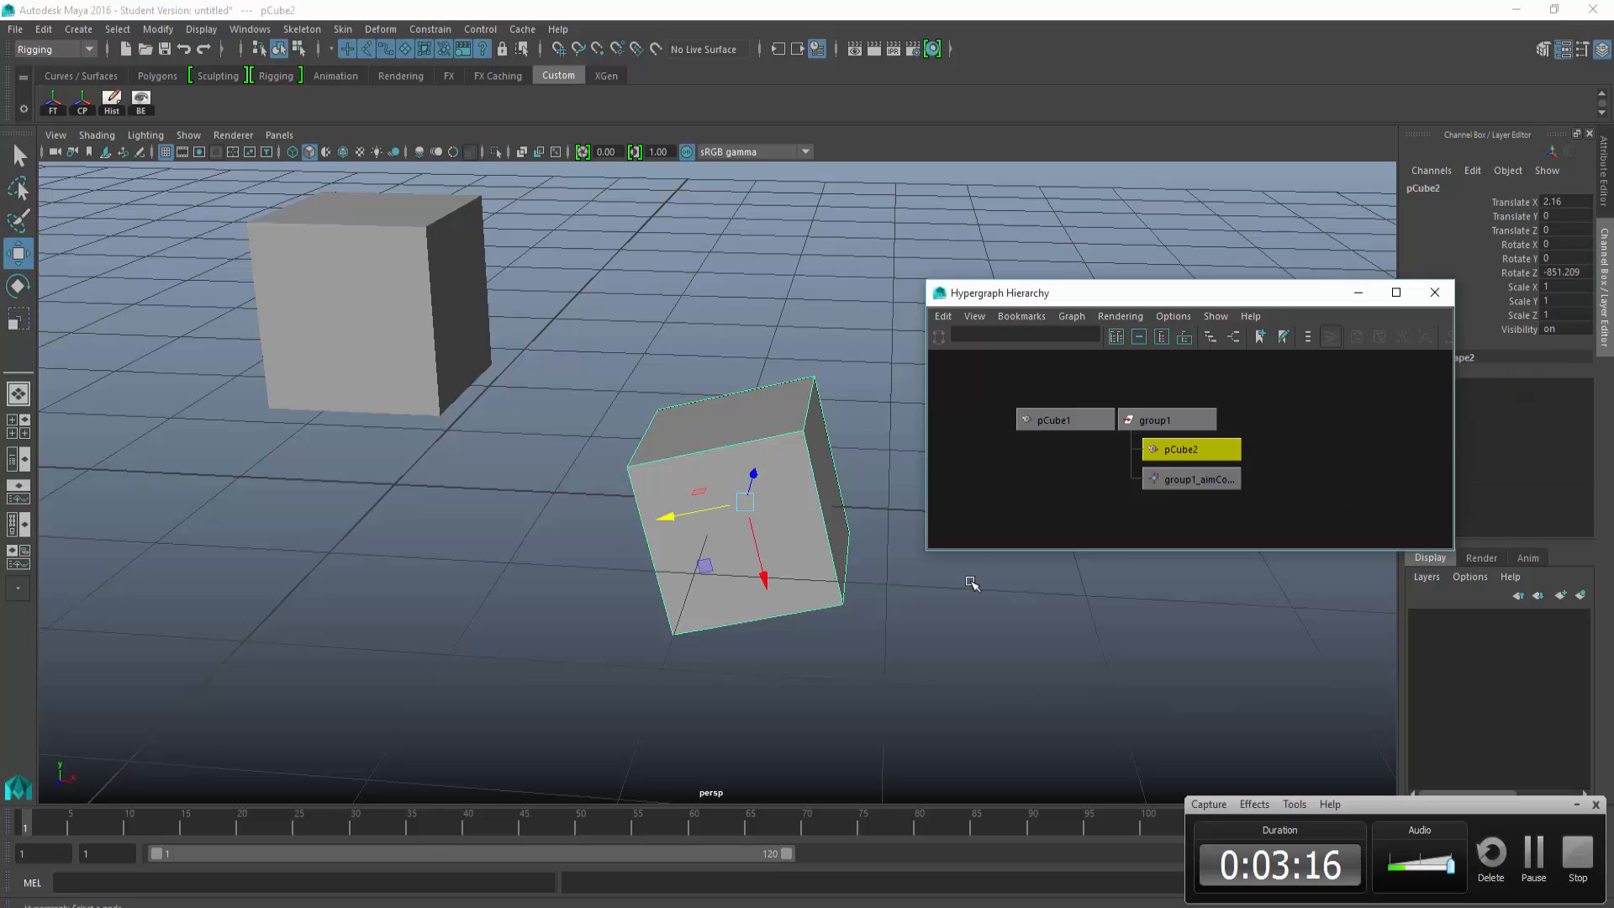
click(1147, 422)
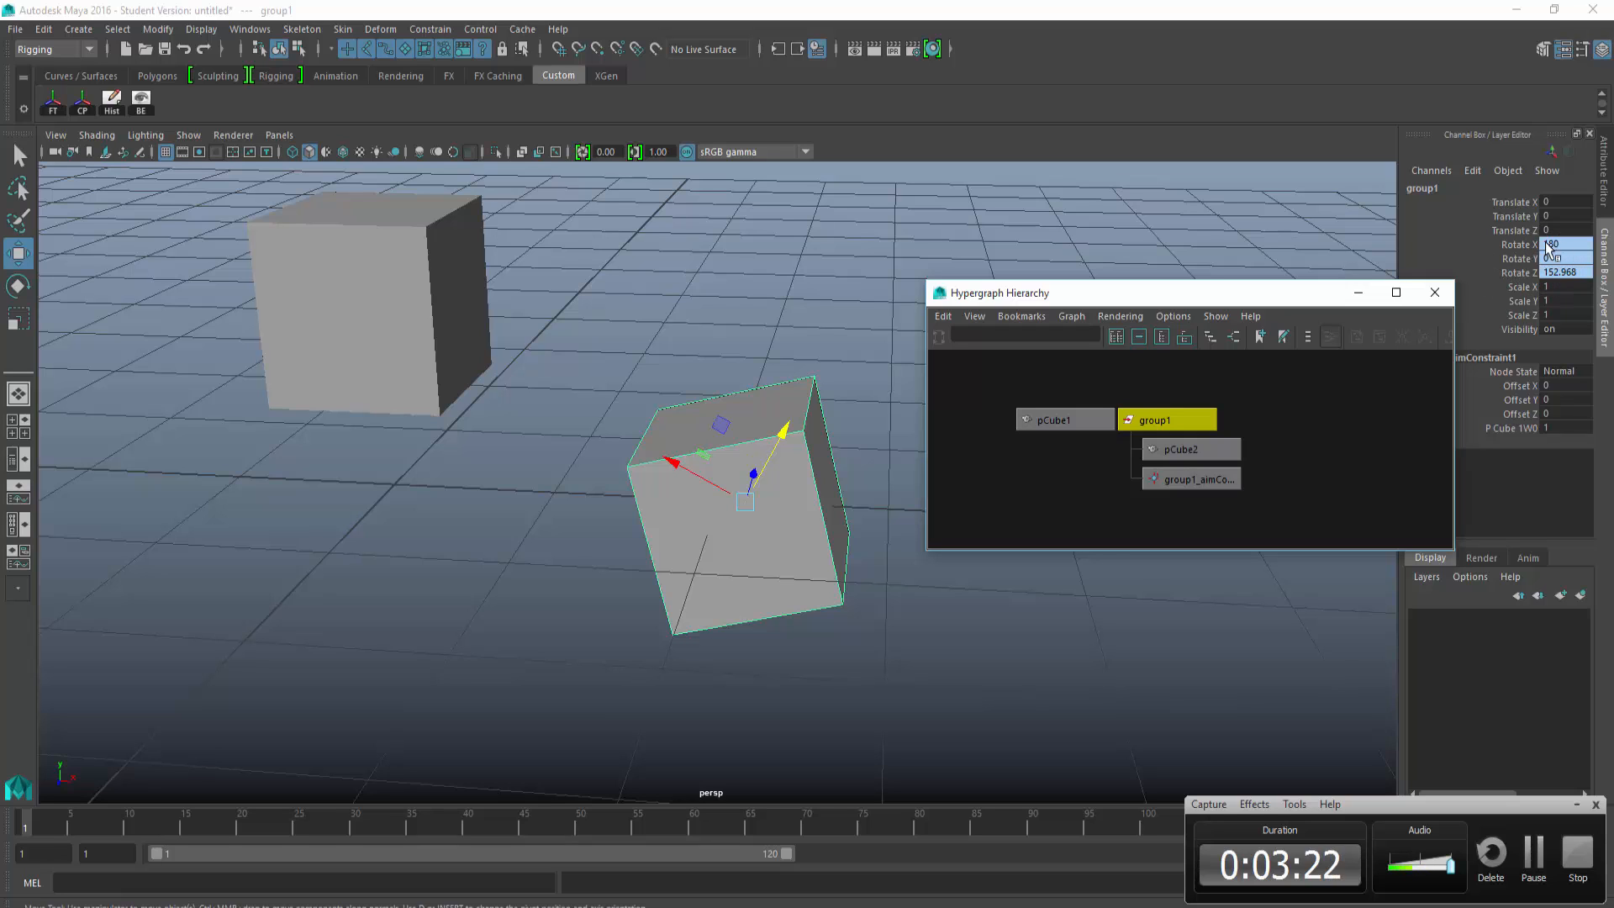
click(1202, 471)
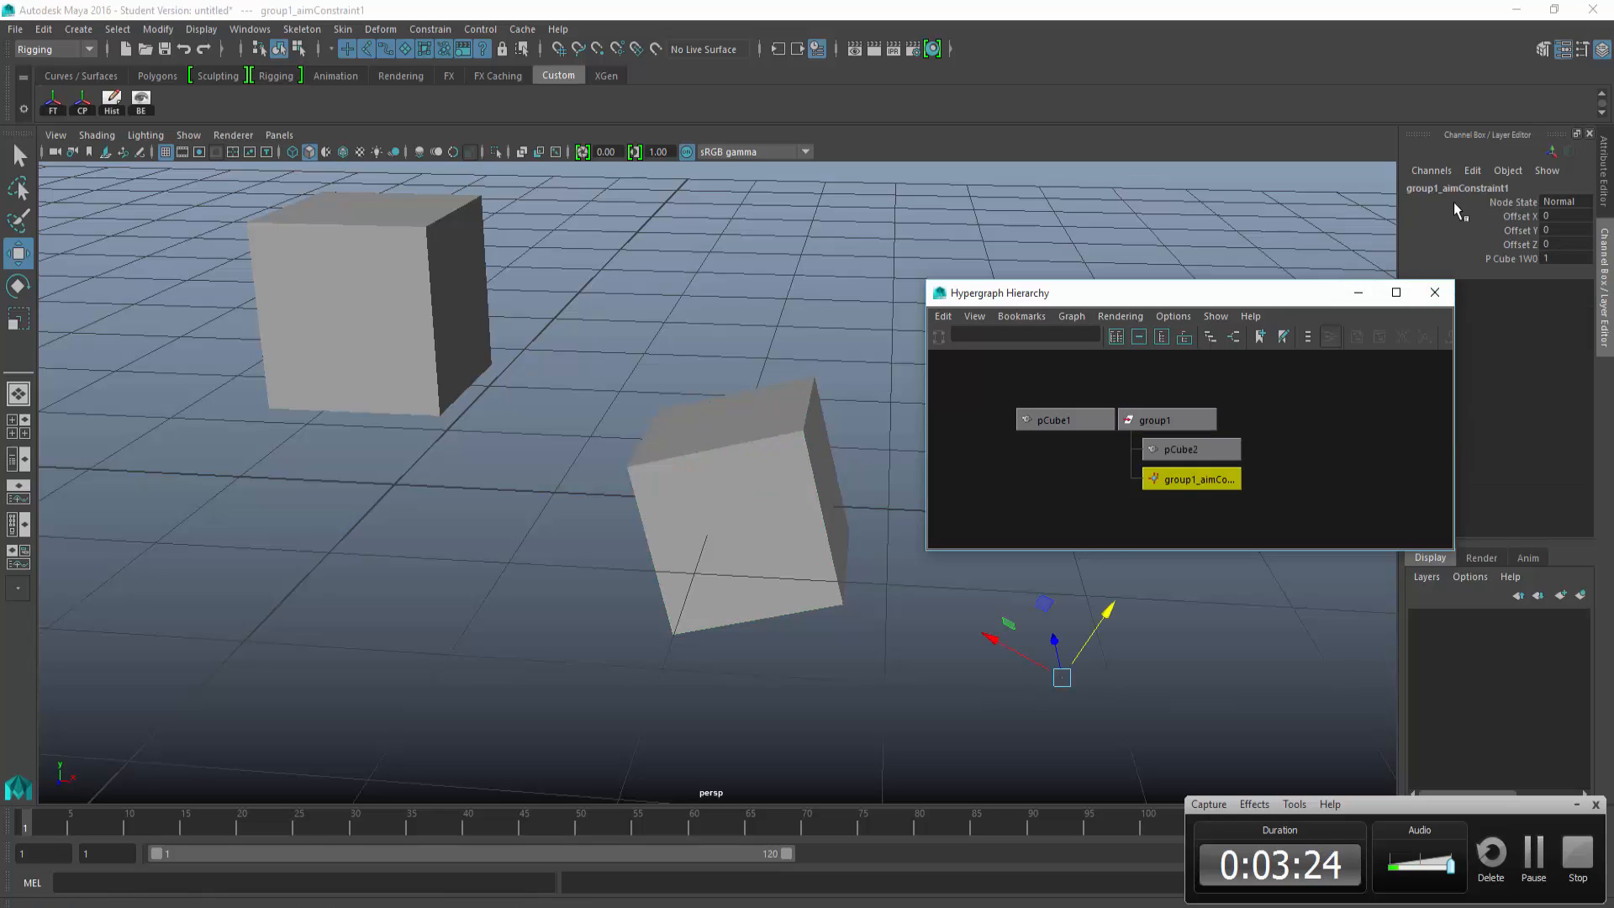